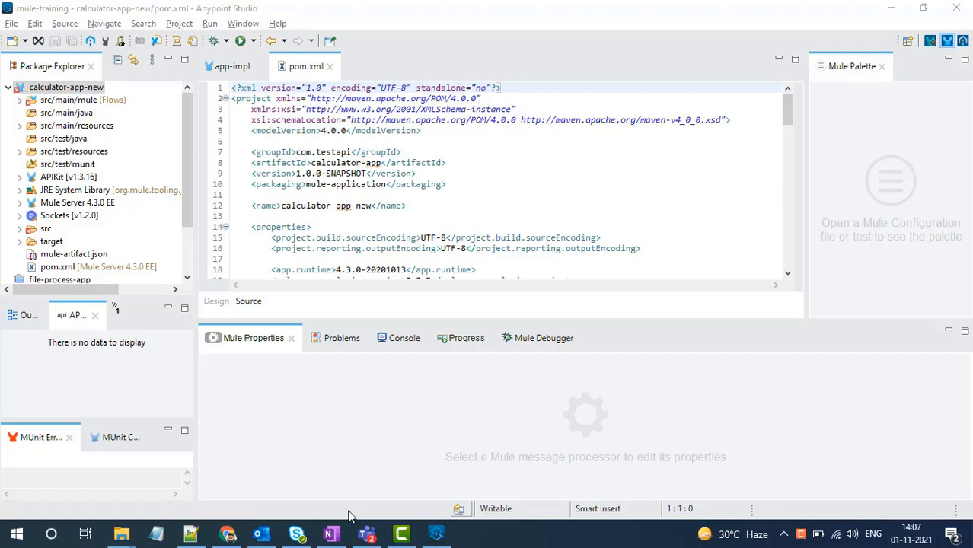
# - Switch to OneNote and sketch a box labelled "Git" in black pen, with a person's name written and underlined beside it
pyautogui.click(330, 533)
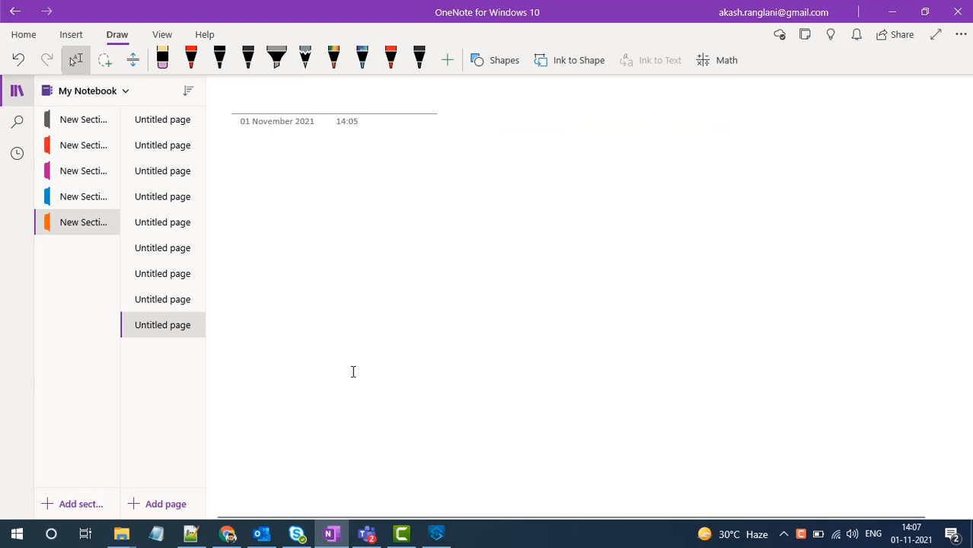
pyautogui.click(247, 57)
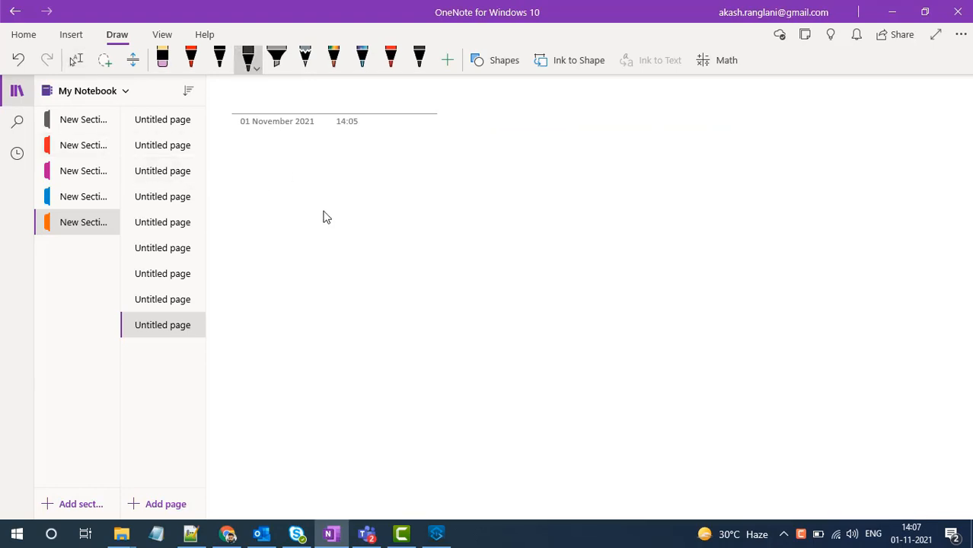
pyautogui.moveTo(311, 202)
pyautogui.mouseDown()
pyautogui.moveTo(300, 257)
pyautogui.moveTo(348, 206)
pyautogui.moveTo(294, 207)
pyautogui.mouseUp()
pyautogui.moveTo(327, 280)
pyautogui.mouseDown()
pyautogui.moveTo(323, 288)
pyautogui.moveTo(351, 285)
pyautogui.mouseUp()
pyautogui.click(335, 287)
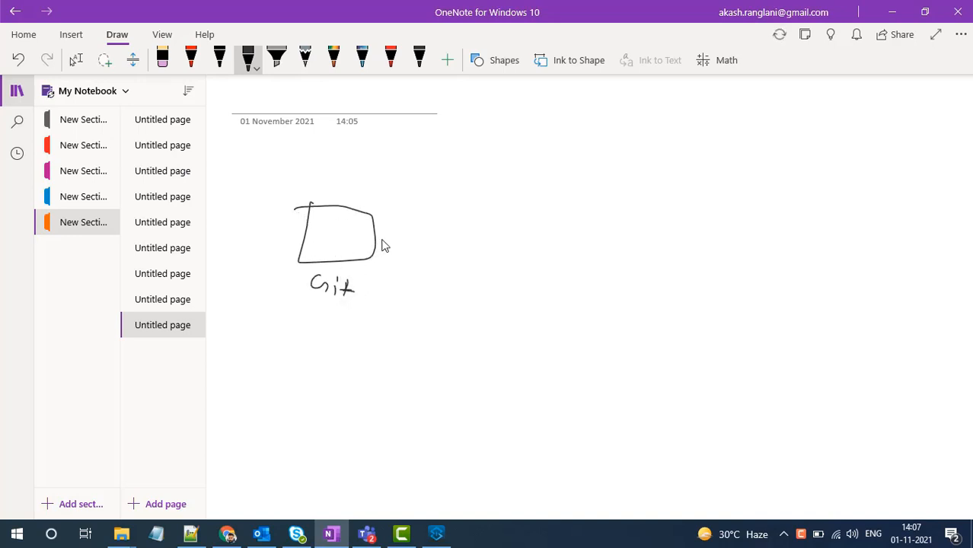
pyautogui.moveTo(383, 239)
pyautogui.mouseDown()
pyautogui.moveTo(403, 234)
pyautogui.moveTo(417, 249)
pyautogui.moveTo(436, 245)
pyautogui.moveTo(439, 256)
pyautogui.moveTo(440, 245)
pyautogui.moveTo(440, 261)
pyautogui.mouseUp()
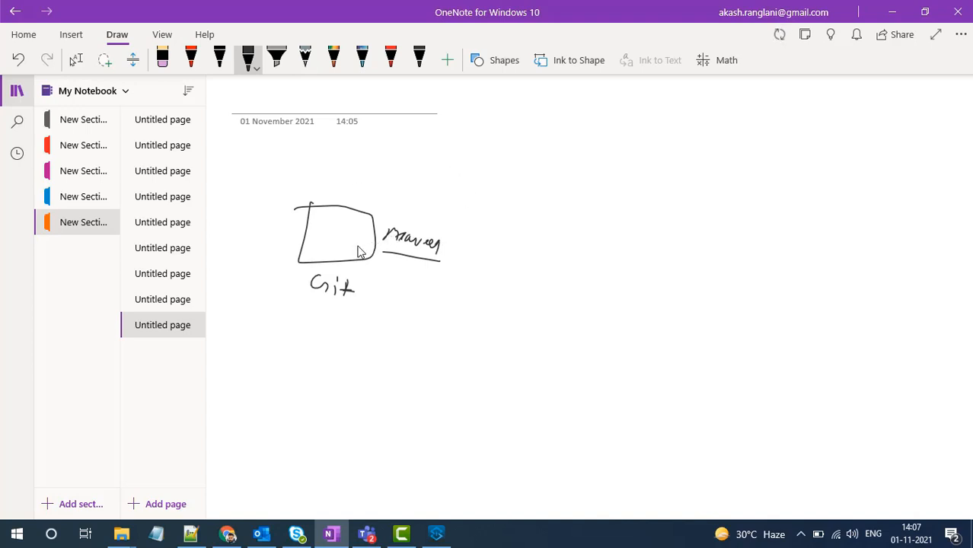
# - Sketch a second box with the underlined label "Jenkins" and draw an arrow from it to a small labelled box
pyautogui.moveTo(546, 236)
pyautogui.mouseDown()
pyautogui.moveTo(610, 287)
pyautogui.moveTo(535, 228)
pyautogui.mouseUp()
pyautogui.moveTo(538, 312)
pyautogui.mouseDown()
pyautogui.moveTo(558, 313)
pyautogui.moveTo(556, 329)
pyautogui.moveTo(613, 329)
pyautogui.mouseUp()
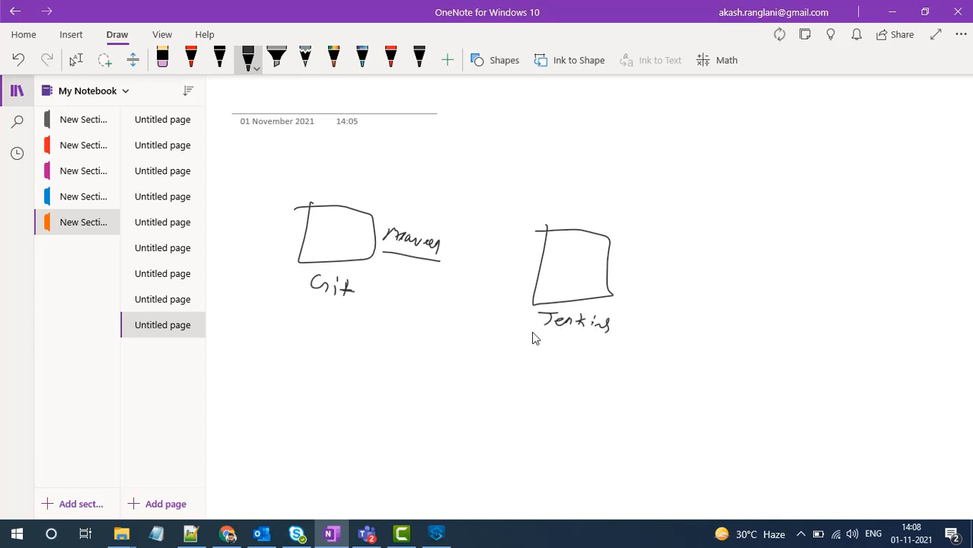
pyautogui.moveTo(532, 333); pyautogui.dragTo(596, 337)
pyautogui.moveTo(608, 280)
pyautogui.mouseDown()
pyautogui.moveTo(666, 284)
pyautogui.moveTo(669, 312)
pyautogui.mouseUp()
pyautogui.moveTo(678, 280)
pyautogui.mouseDown()
pyautogui.moveTo(695, 278)
pyautogui.moveTo(670, 311)
pyautogui.moveTo(695, 296)
pyautogui.moveTo(684, 299)
pyautogui.mouseUp()
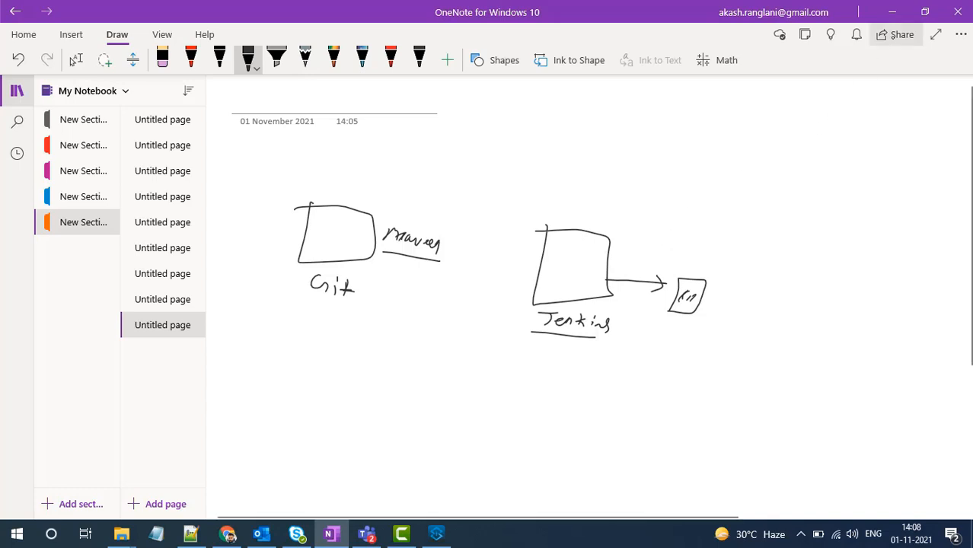
# - Switch to Chrome and open the Deploy Applications to CloudHub instructions from the Mule Maven Plugin documentation
pyautogui.click(895, 20)
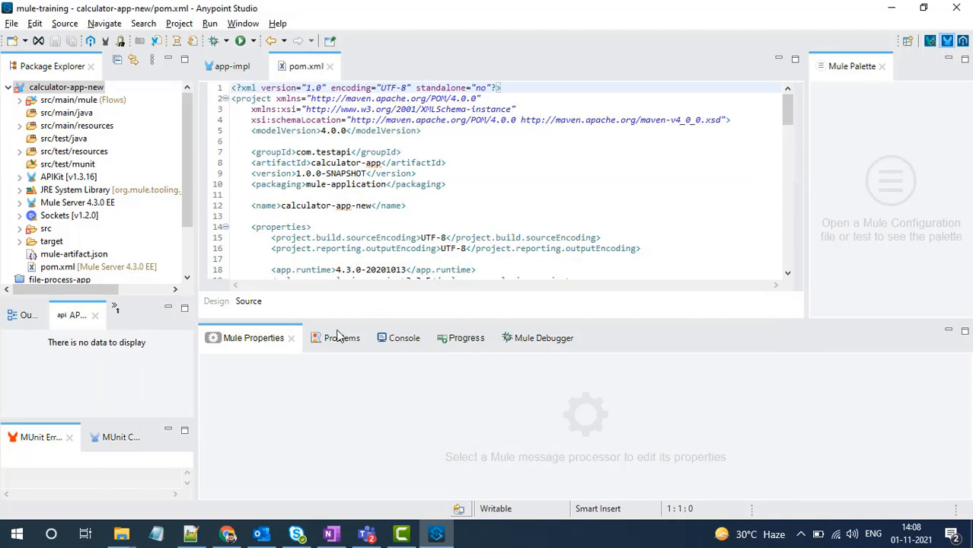
pyautogui.click(228, 535)
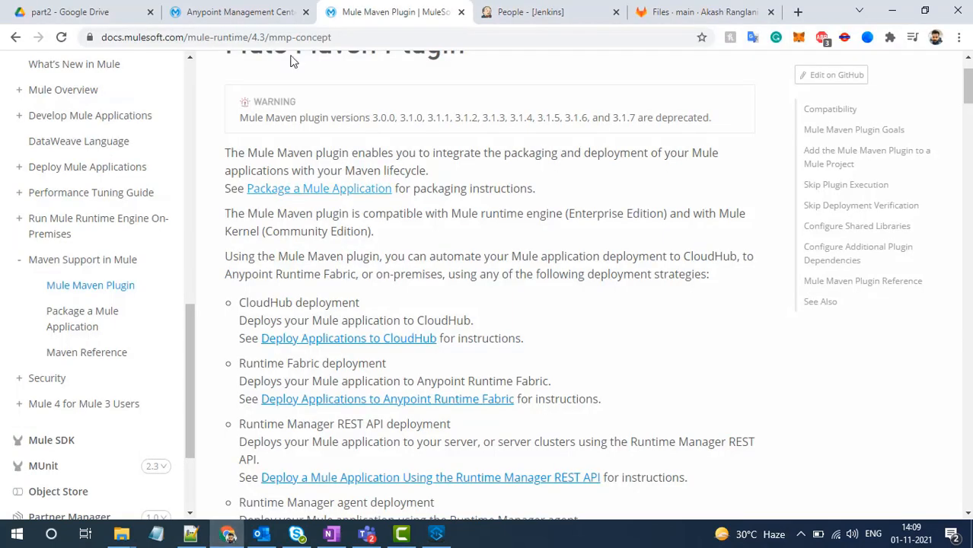
pyautogui.scroll(1, 284, 90)
pyautogui.scroll(1, 284, 91)
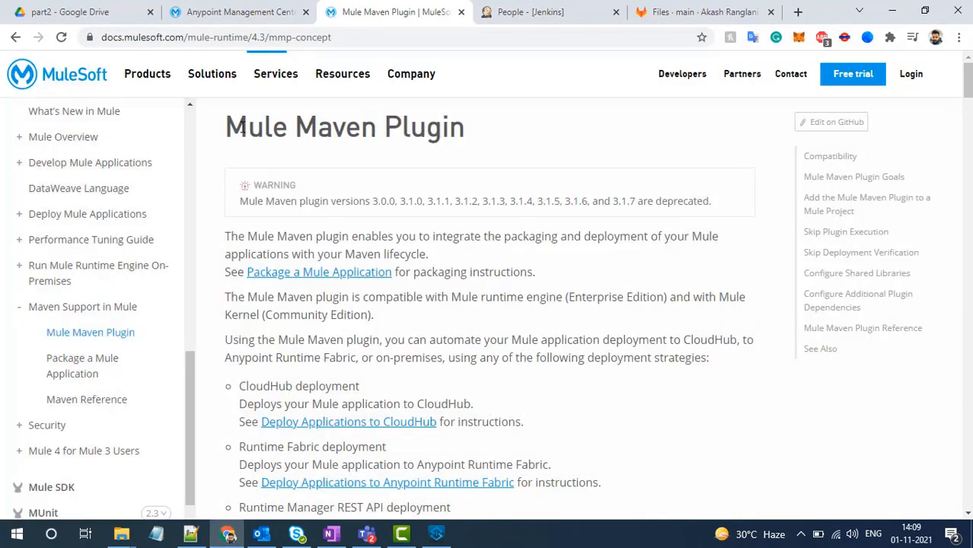
pyautogui.moveTo(229, 126); pyautogui.dragTo(510, 133)
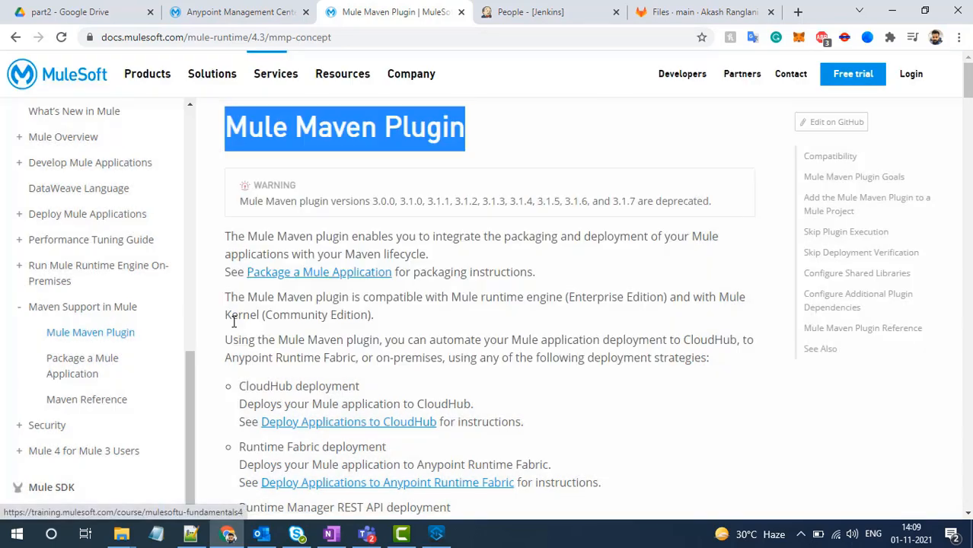
pyautogui.scroll(-2, 230, 322)
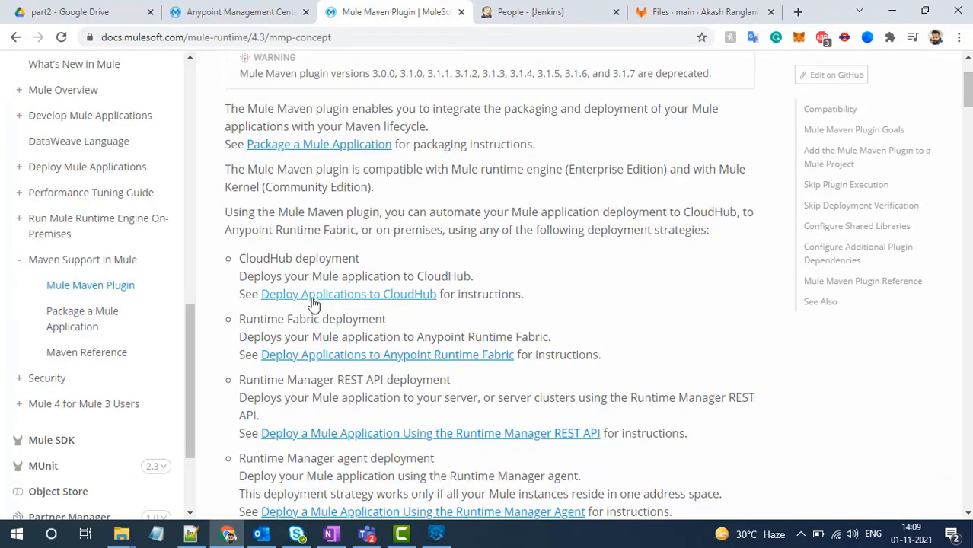
pyautogui.click(313, 302)
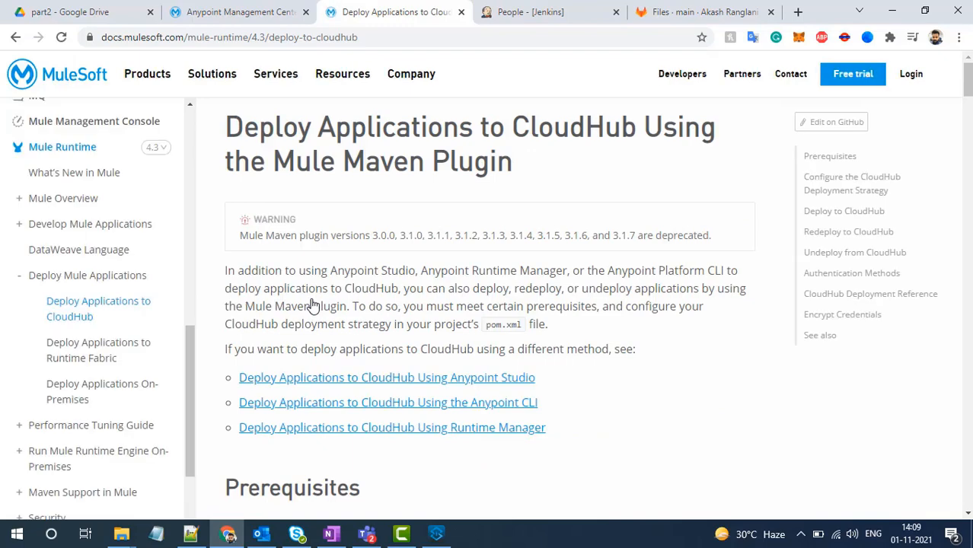
# - Examine the sample plugin snippet in the documentation, highlighting the mule-maven-plugin artifact ID and the configuration block
pyautogui.scroll(-6, 313, 305)
pyautogui.scroll(-6, 312, 304)
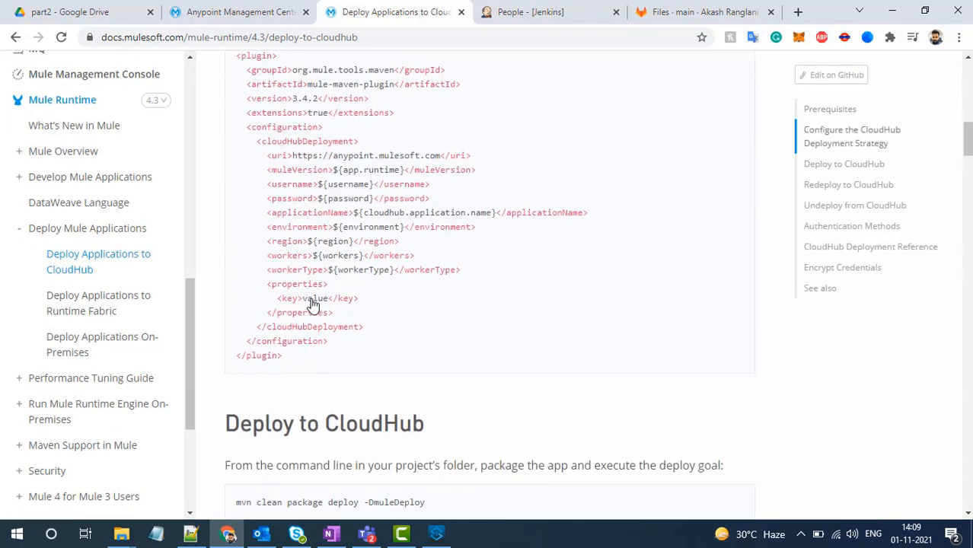
pyautogui.scroll(1, 311, 305)
pyautogui.moveTo(248, 174); pyautogui.dragTo(352, 262)
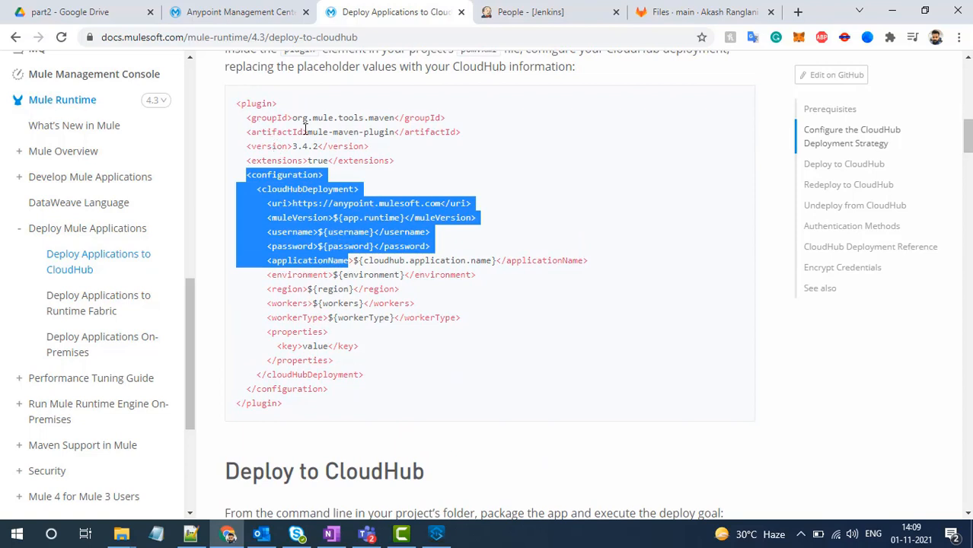
pyautogui.moveTo(307, 131); pyautogui.dragTo(391, 131)
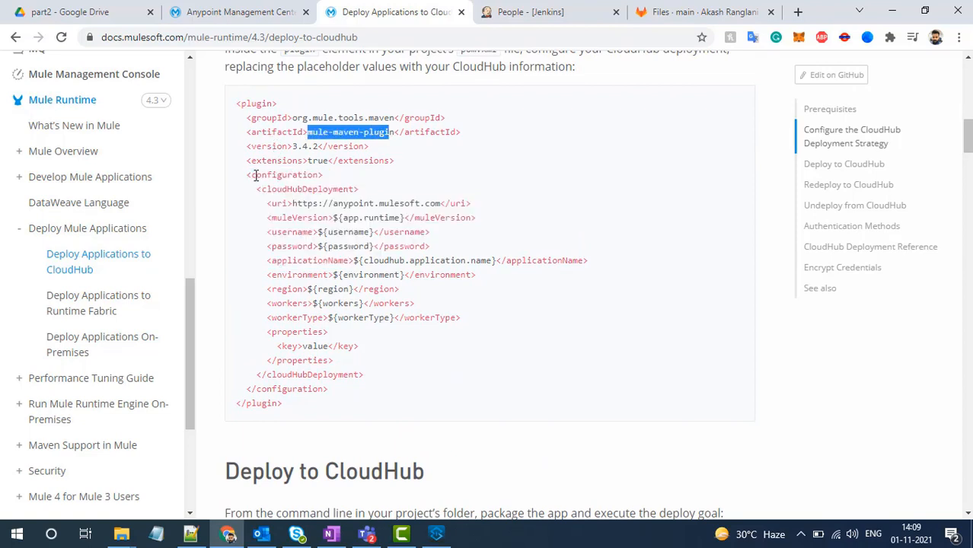
pyautogui.moveTo(245, 176); pyautogui.dragTo(359, 385)
pyautogui.click(360, 388)
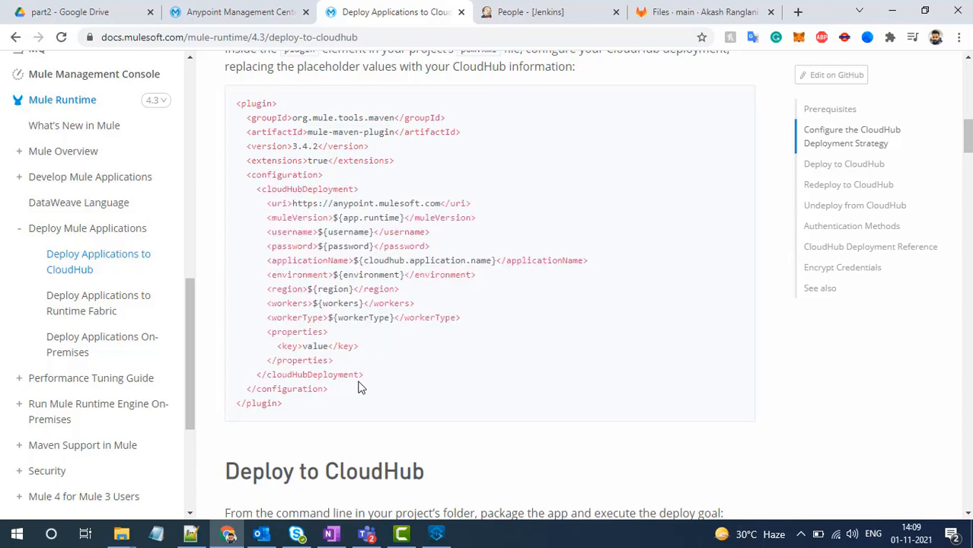
# - Switch to Anypoint Studio and examine the mule-maven-plugin entry and its cloudHubDeployment block in the calculator-app-new project's pom.xml
pyautogui.click(435, 534)
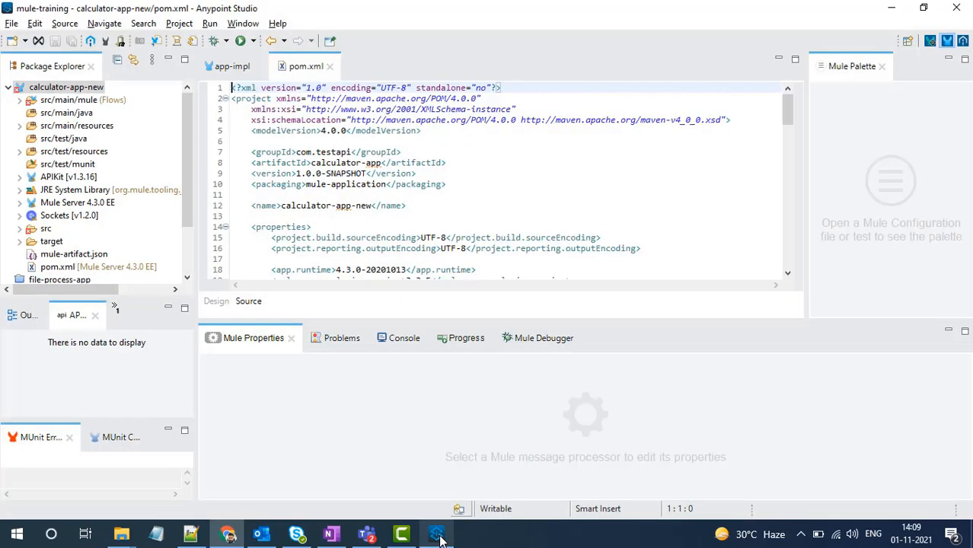
pyautogui.click(548, 217)
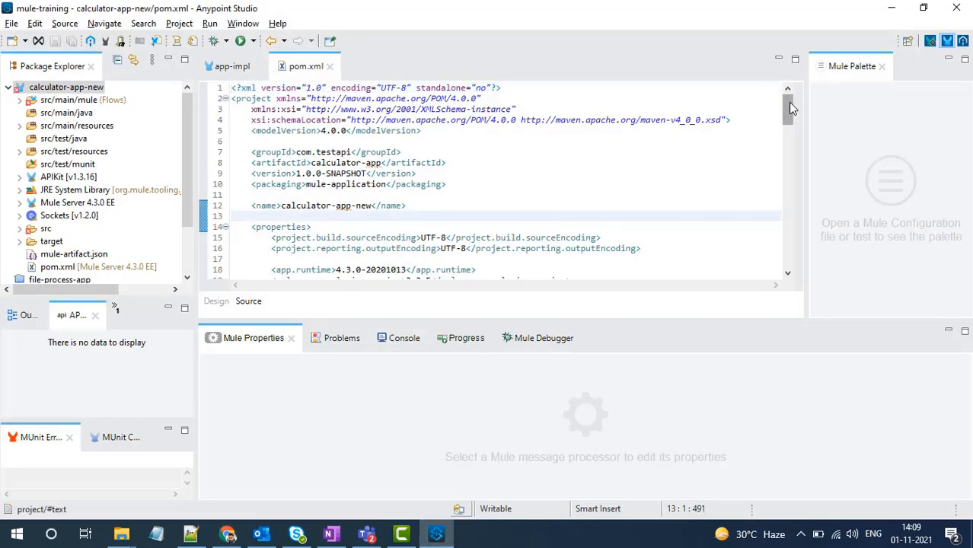
pyautogui.moveTo(790, 111); pyautogui.dragTo(793, 140)
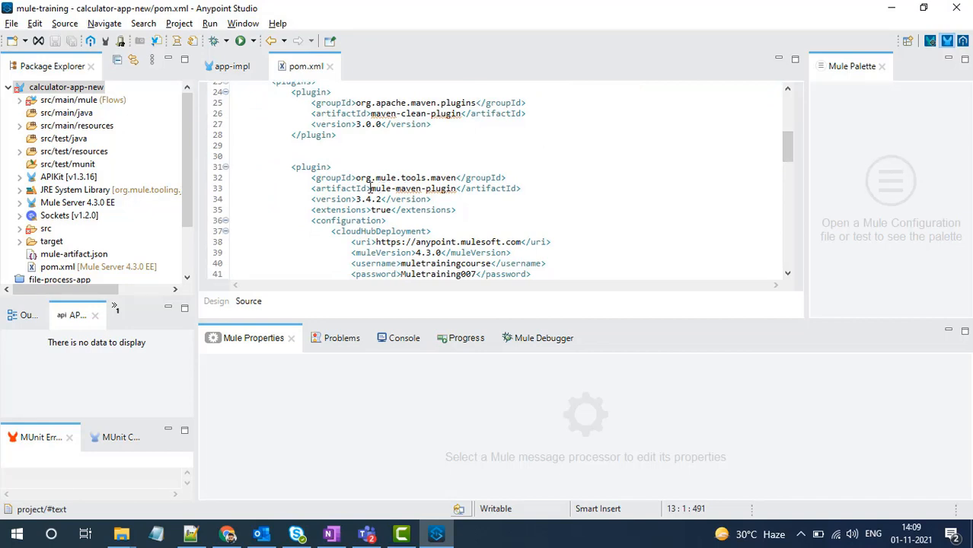
pyautogui.moveTo(371, 189); pyautogui.dragTo(452, 188)
pyautogui.scroll(-3, 425, 169)
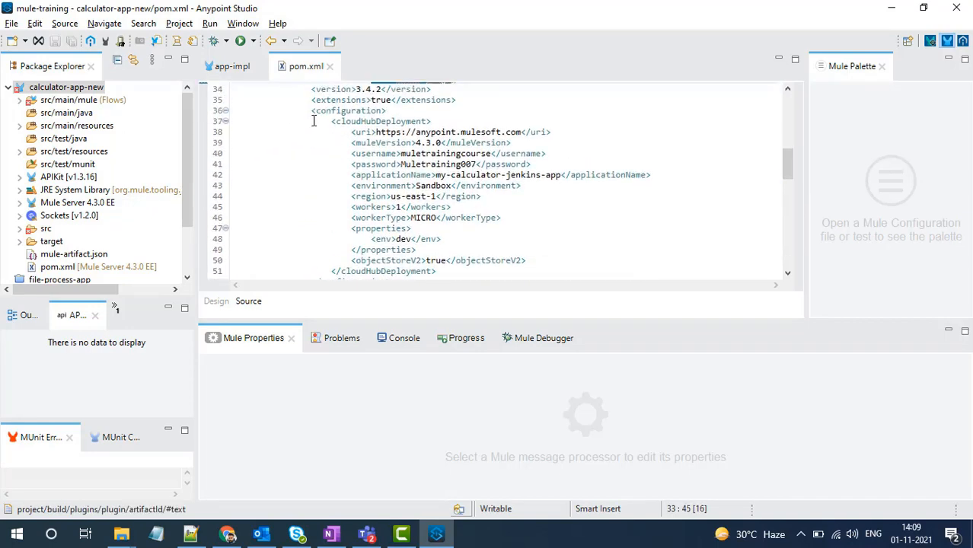
pyautogui.moveTo(310, 112); pyautogui.dragTo(401, 143)
pyautogui.click(401, 143)
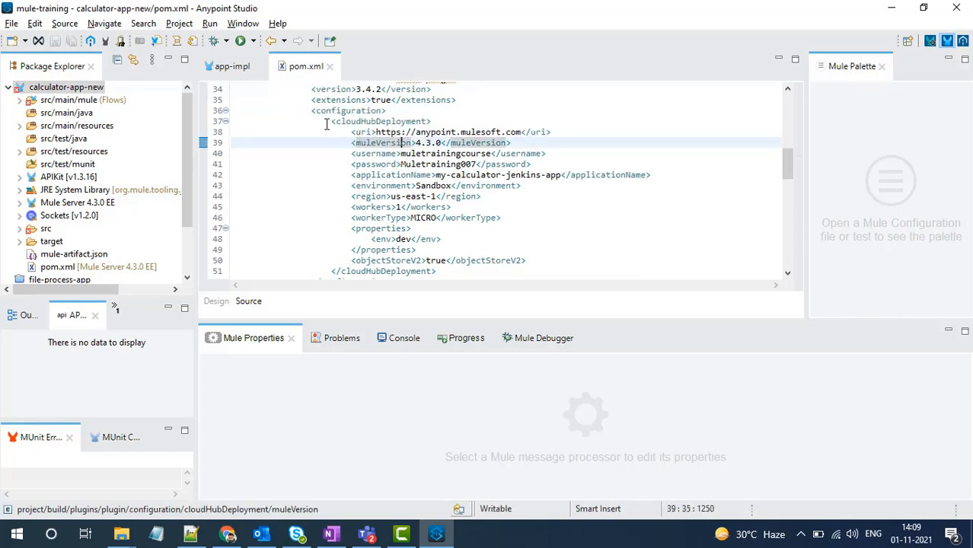
pyautogui.moveTo(330, 122); pyautogui.dragTo(458, 269)
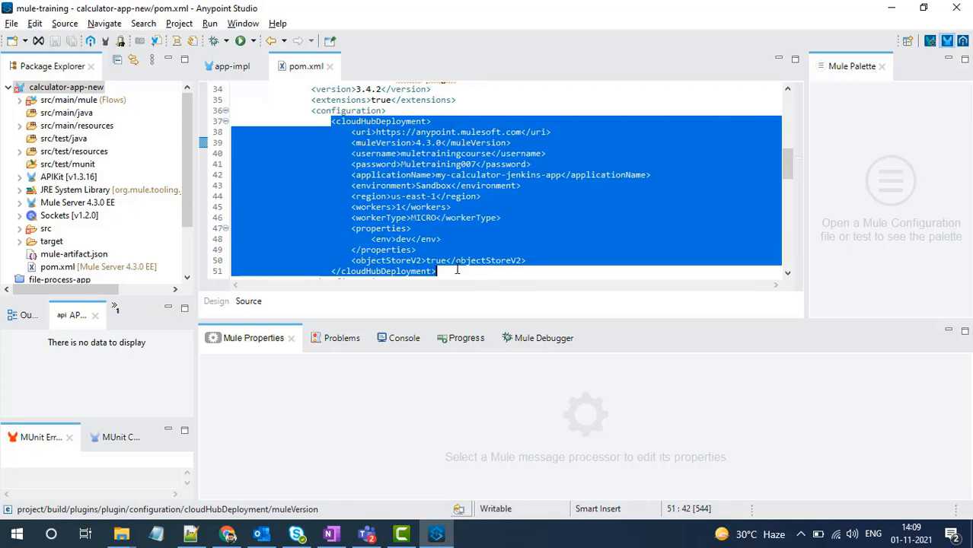
pyautogui.click(457, 270)
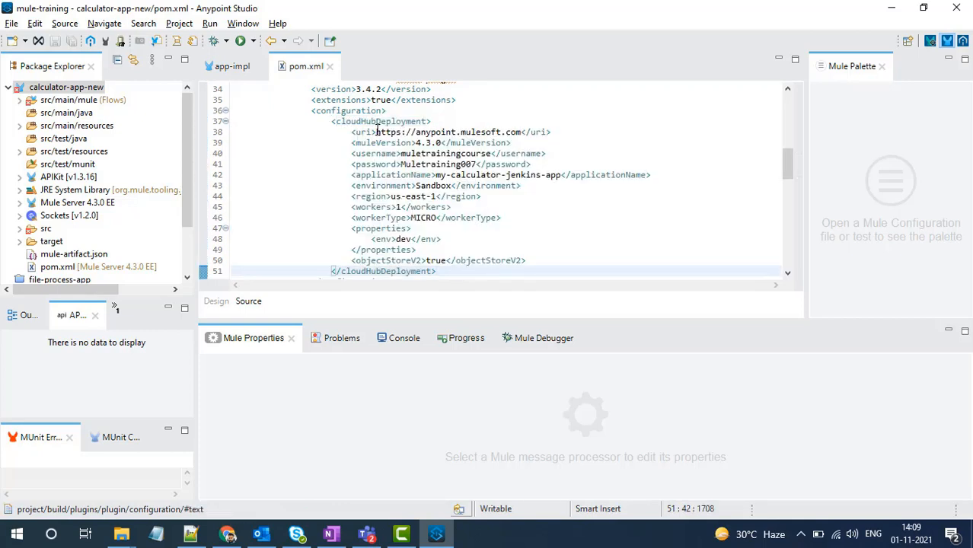
# - Review the uri, muleVersion, username and password values in the cloudHubDeployment block, highlighting each one
pyautogui.moveTo(376, 131); pyautogui.dragTo(522, 130)
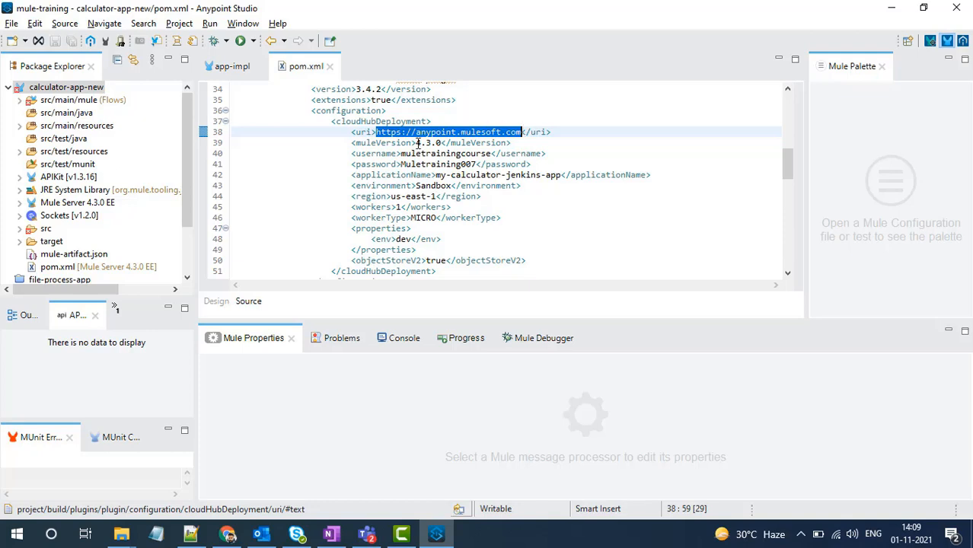
pyautogui.moveTo(417, 142)
pyautogui.mouseDown()
pyautogui.moveTo(449, 142)
pyautogui.moveTo(418, 143)
pyautogui.mouseUp()
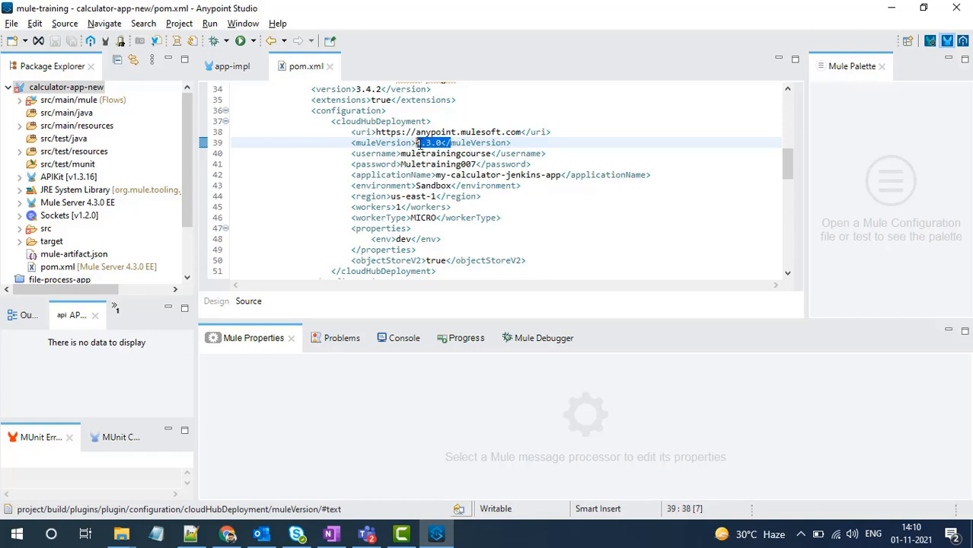
pyautogui.click(419, 144)
pyautogui.doubleClick(423, 153)
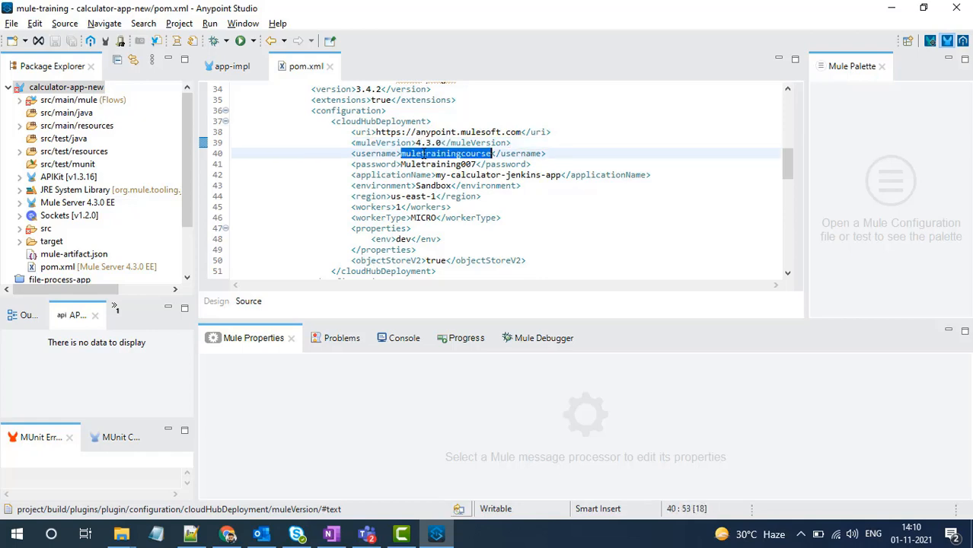
pyautogui.doubleClick(427, 164)
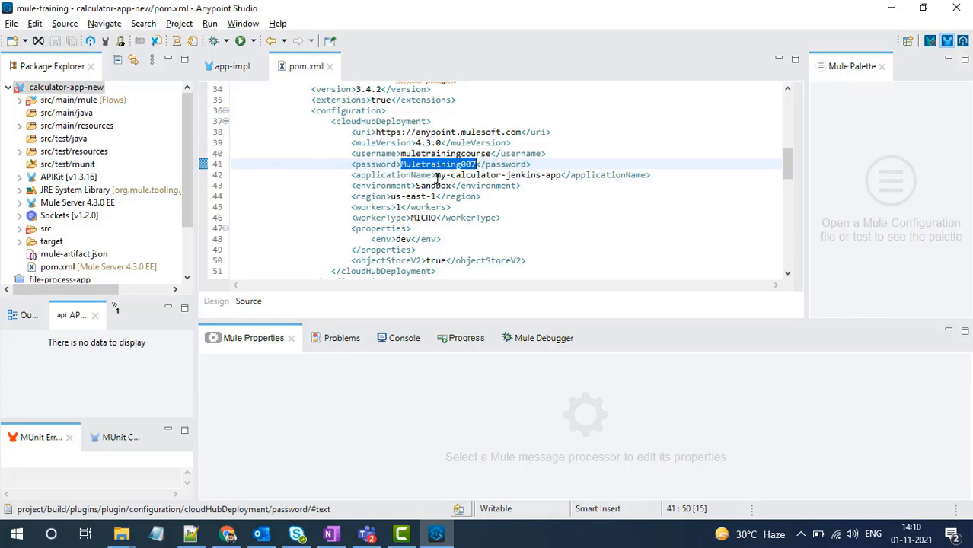
# - Review the applicationName, environment, region, workers and workerType values in the cloudHubDeployment block
pyautogui.moveTo(436, 175); pyautogui.dragTo(562, 173)
pyautogui.click(471, 175)
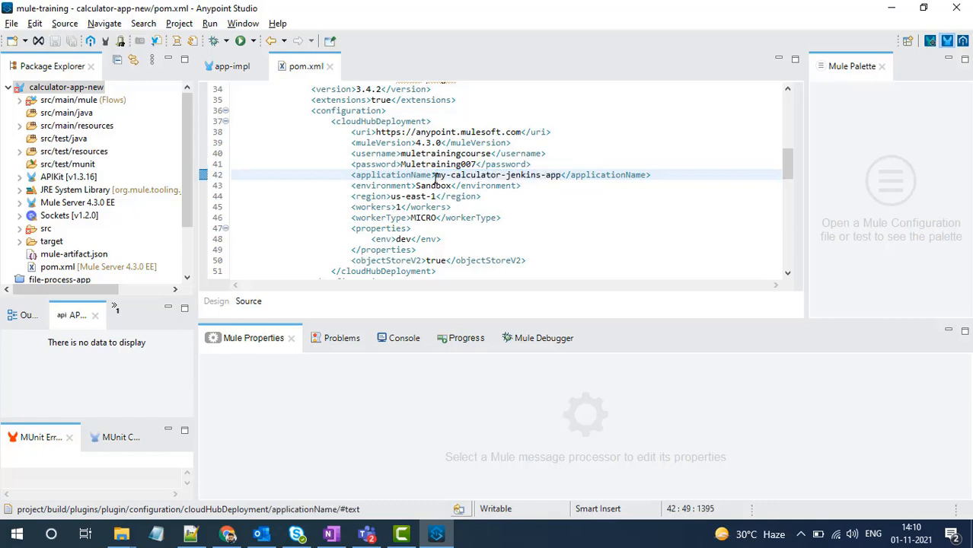
pyautogui.moveTo(435, 175); pyautogui.dragTo(562, 169)
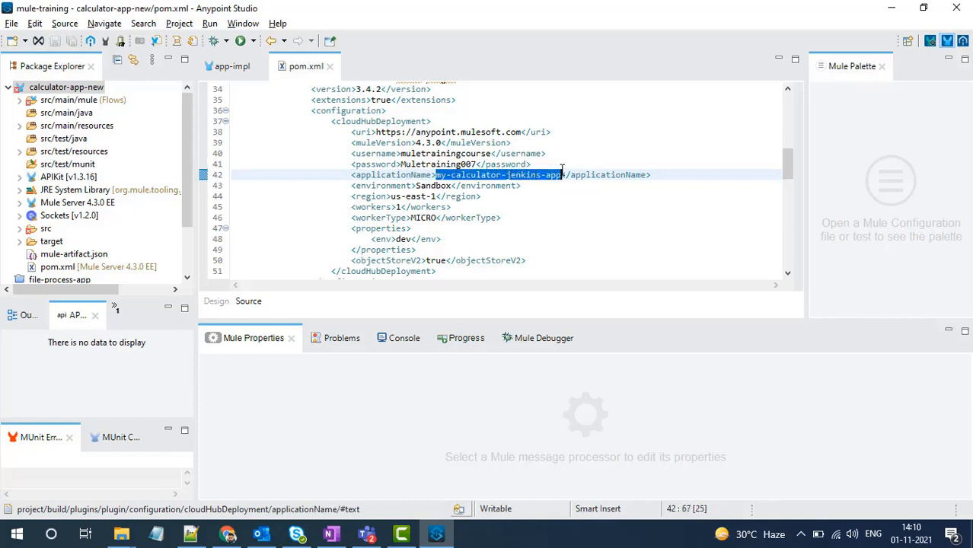
pyautogui.click(562, 171)
pyautogui.doubleClick(438, 187)
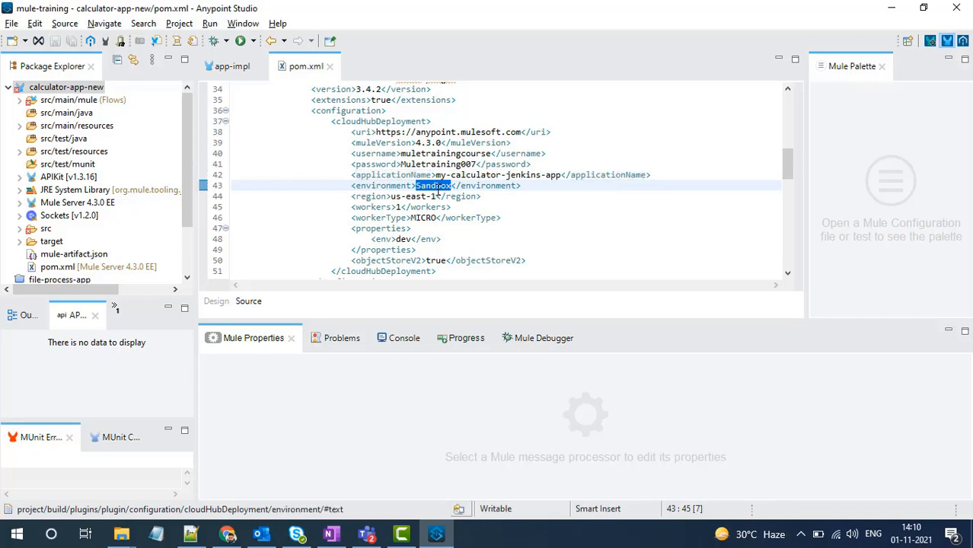
pyautogui.click(438, 197)
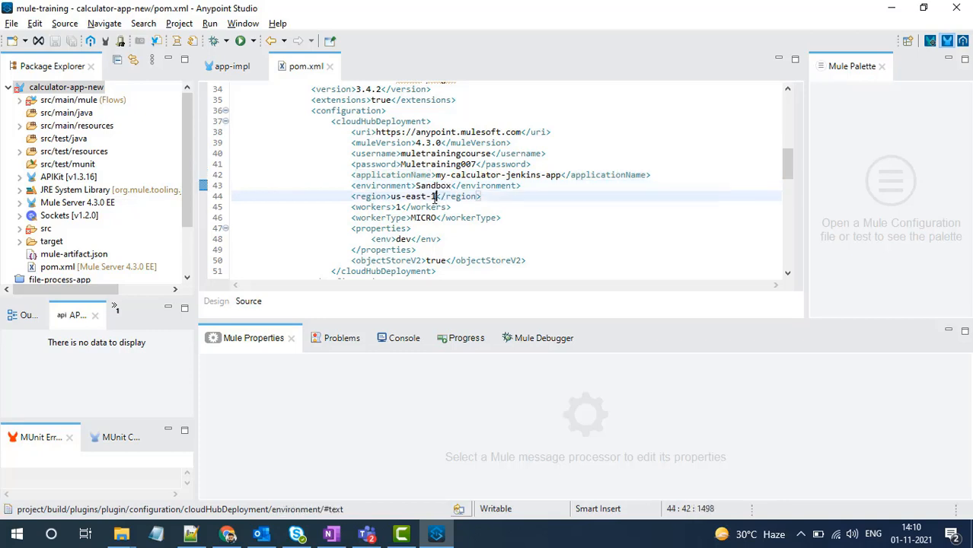
pyautogui.doubleClick(397, 207)
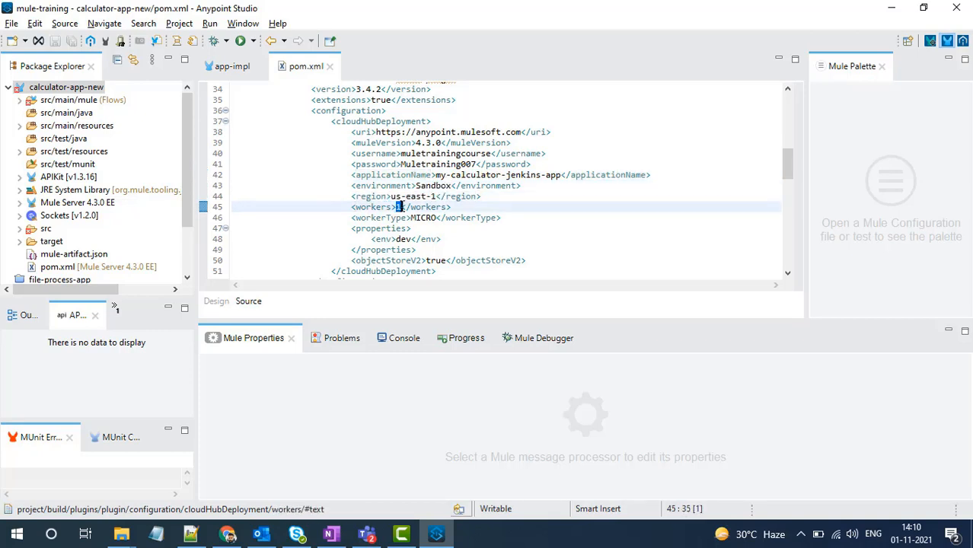
pyautogui.moveTo(411, 218); pyautogui.dragTo(436, 218)
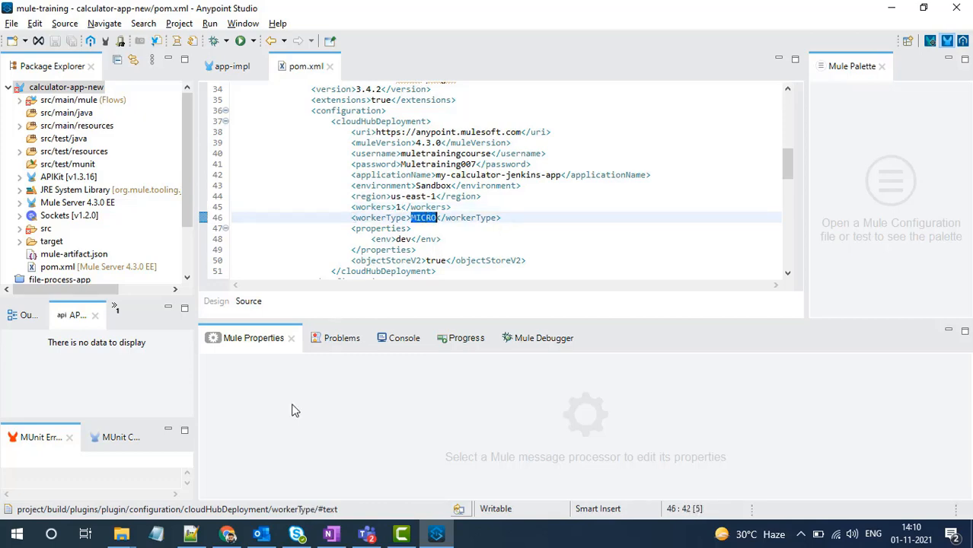
# - Switch to the CloudHub deployment documentation in Chrome and examine the workers and workerType parameters in the CloudHub Deployment Reference table
pyautogui.click(227, 533)
pyautogui.scroll(-10, 353, 357)
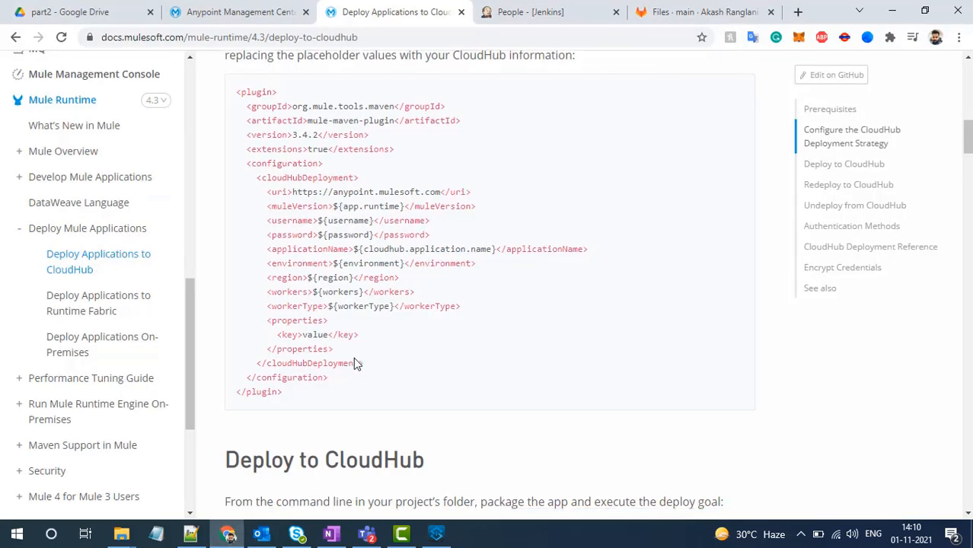
pyautogui.scroll(-8, 353, 363)
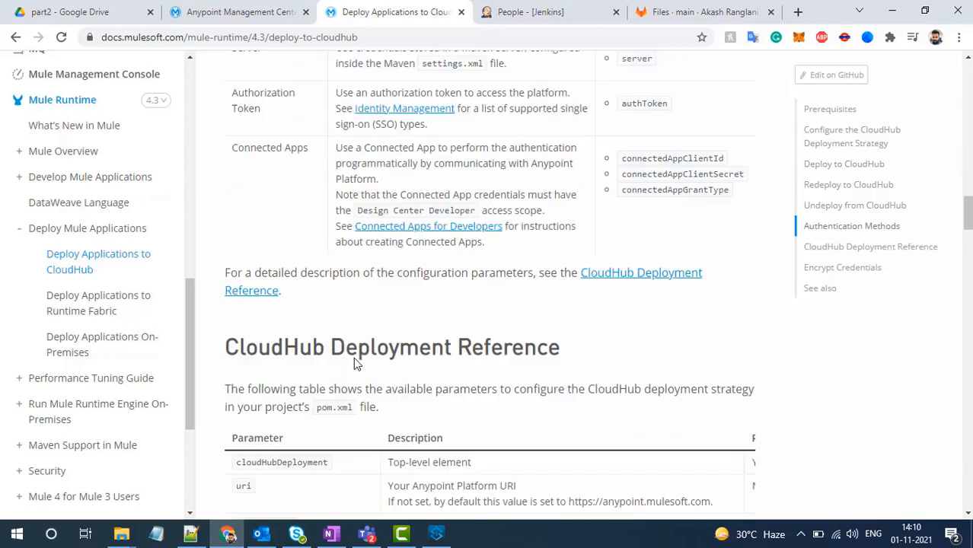
pyautogui.scroll(-8, 354, 364)
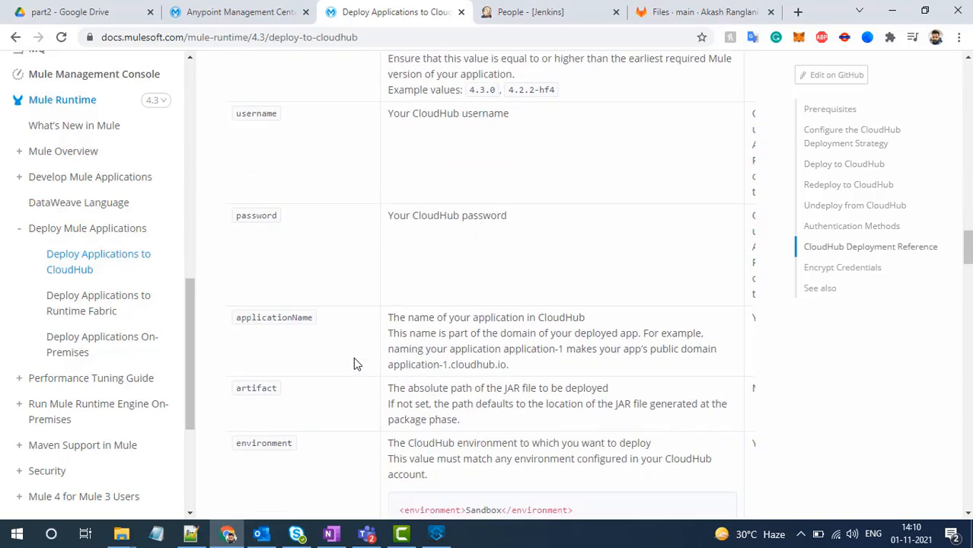
pyautogui.scroll(-3, 354, 362)
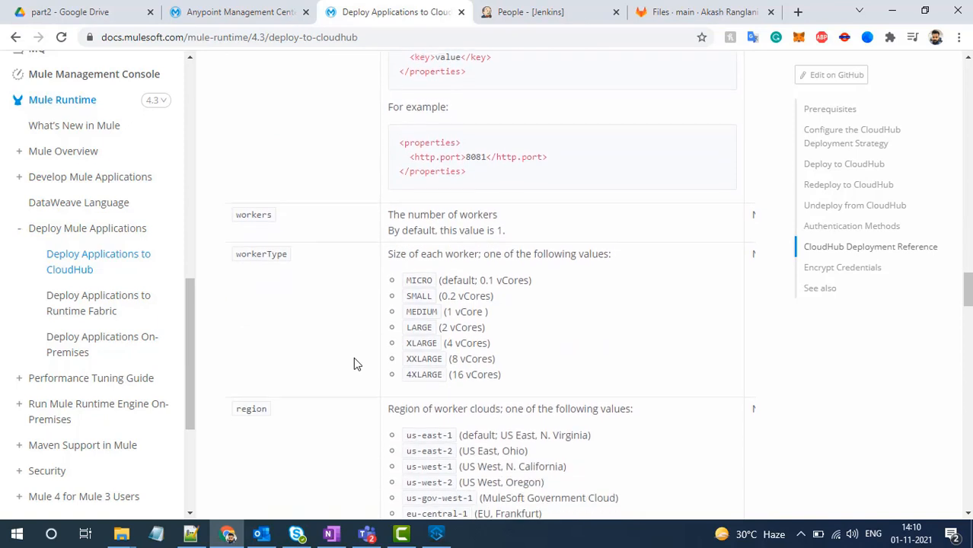
pyautogui.moveTo(297, 230); pyautogui.dragTo(236, 226)
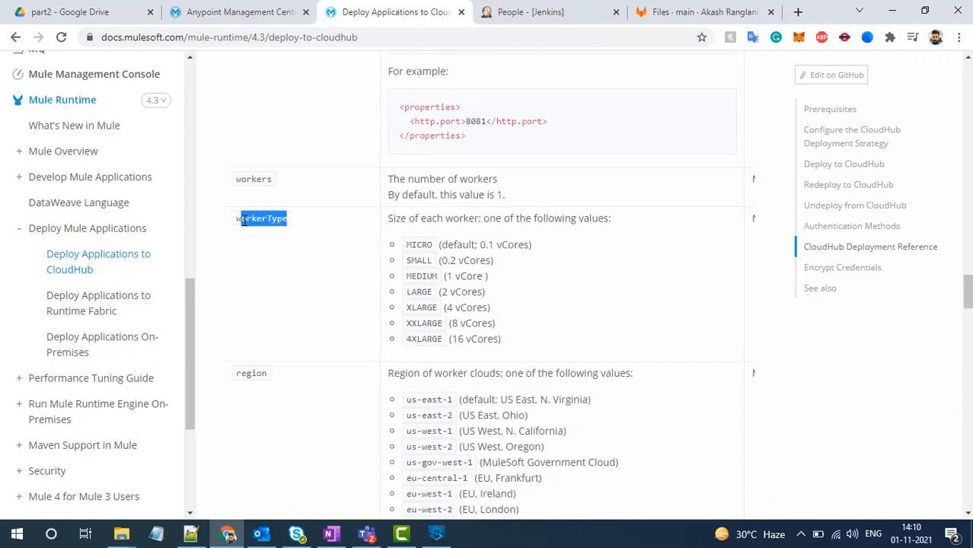
pyautogui.moveTo(388, 178); pyautogui.dragTo(504, 198)
pyautogui.click(503, 197)
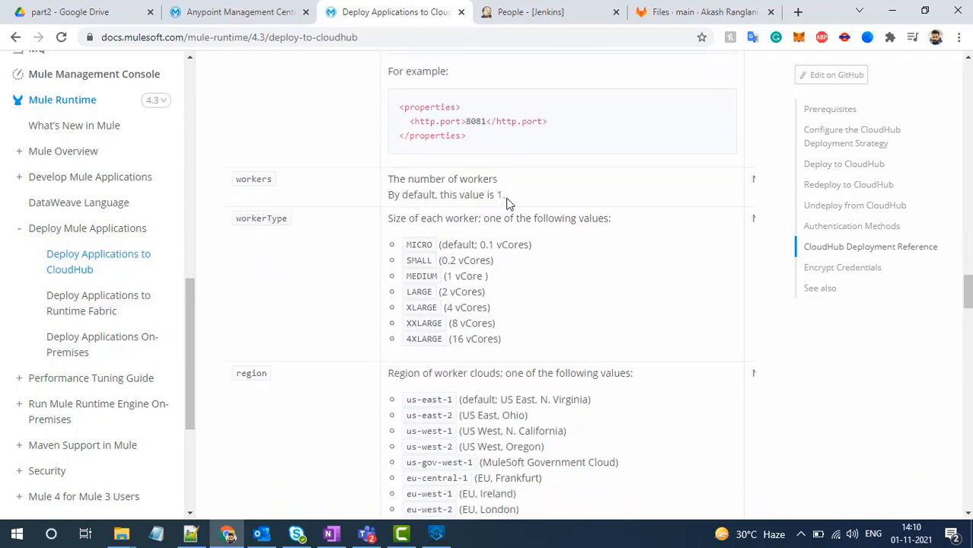
# - Review the allowed workerType sizes, highlighting the MICRO and SMALL options and their vCores
pyautogui.doubleClick(411, 243)
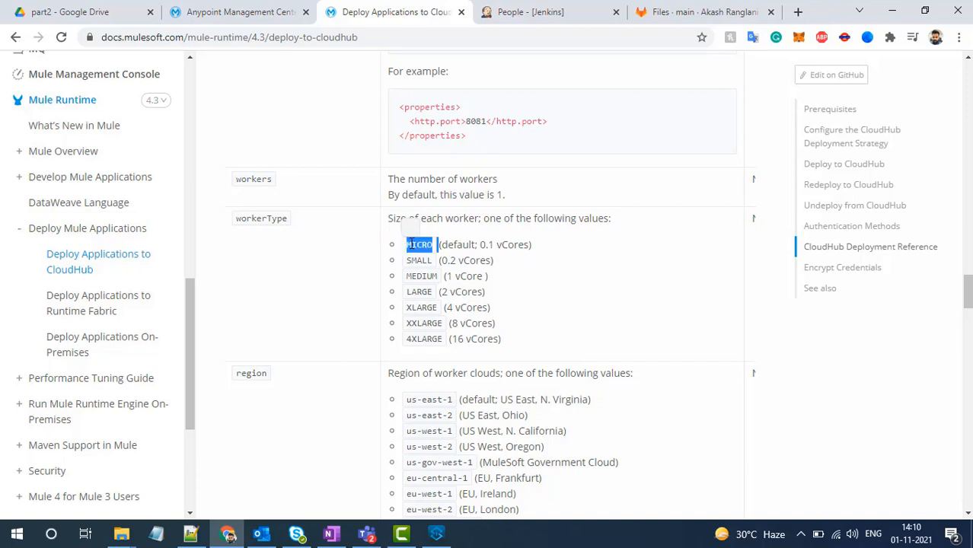
pyautogui.moveTo(481, 245); pyautogui.dragTo(532, 244)
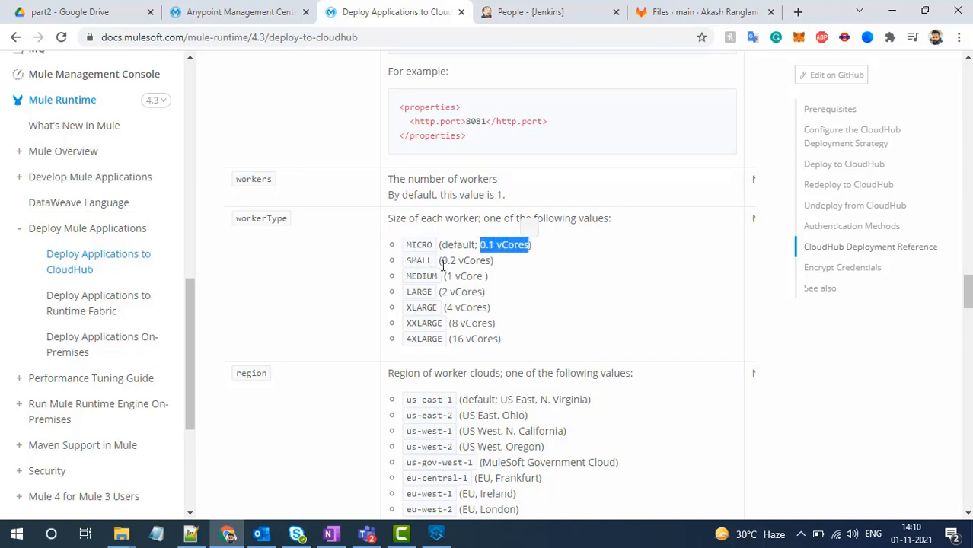
pyautogui.moveTo(441, 261); pyautogui.dragTo(491, 260)
pyautogui.doubleClick(421, 262)
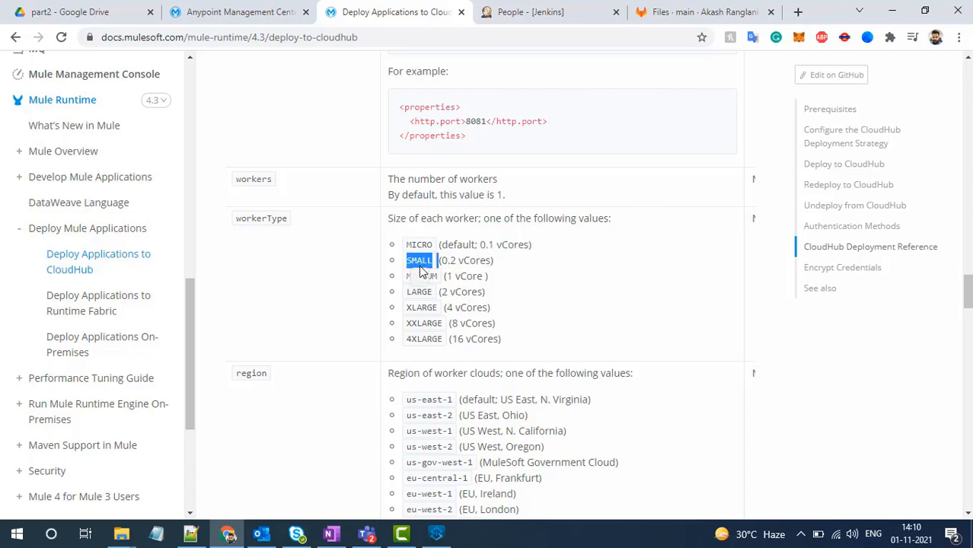
pyautogui.click(422, 277)
pyautogui.click(549, 268)
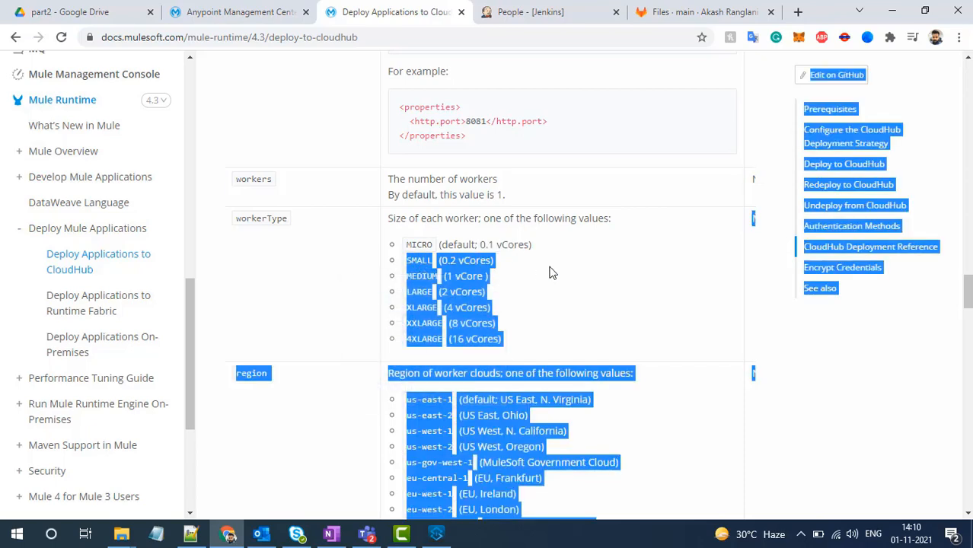
# - Review the region and objectStoreV2 parameters in the reference table, highlighting us-east-1 and the Object Store V2 description
pyautogui.scroll(-2, 551, 273)
pyautogui.click(549, 266)
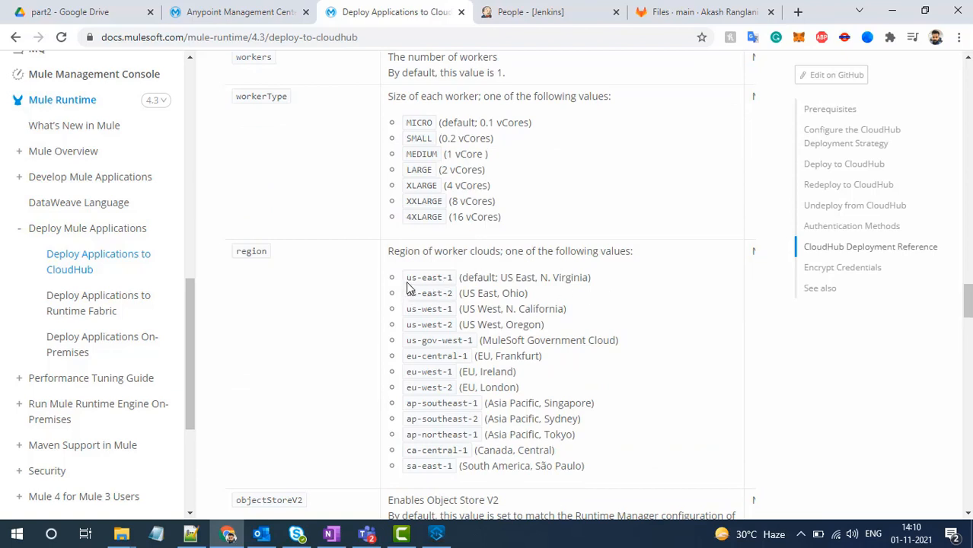
pyautogui.moveTo(406, 278)
pyautogui.mouseDown()
pyautogui.moveTo(459, 279)
pyautogui.moveTo(406, 278)
pyautogui.mouseUp()
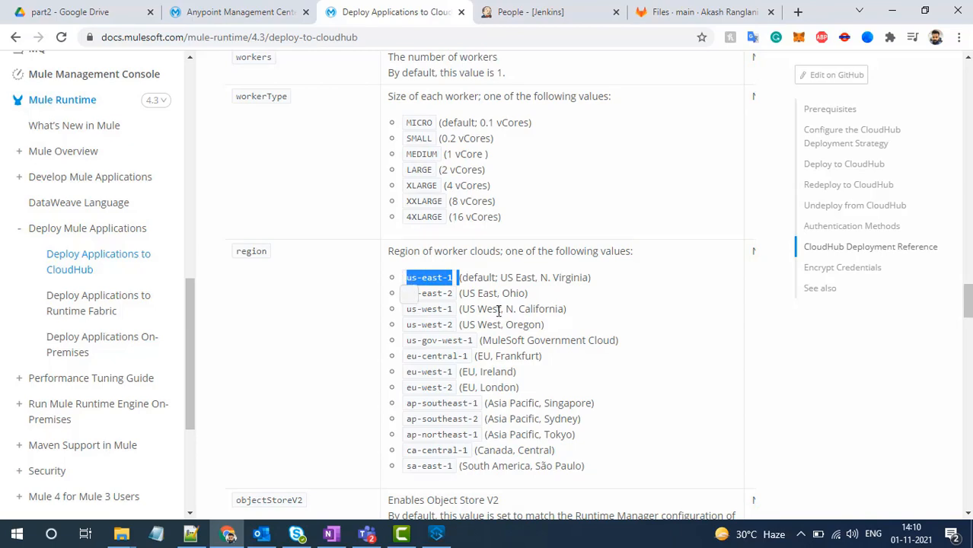
pyautogui.scroll(-3, 624, 364)
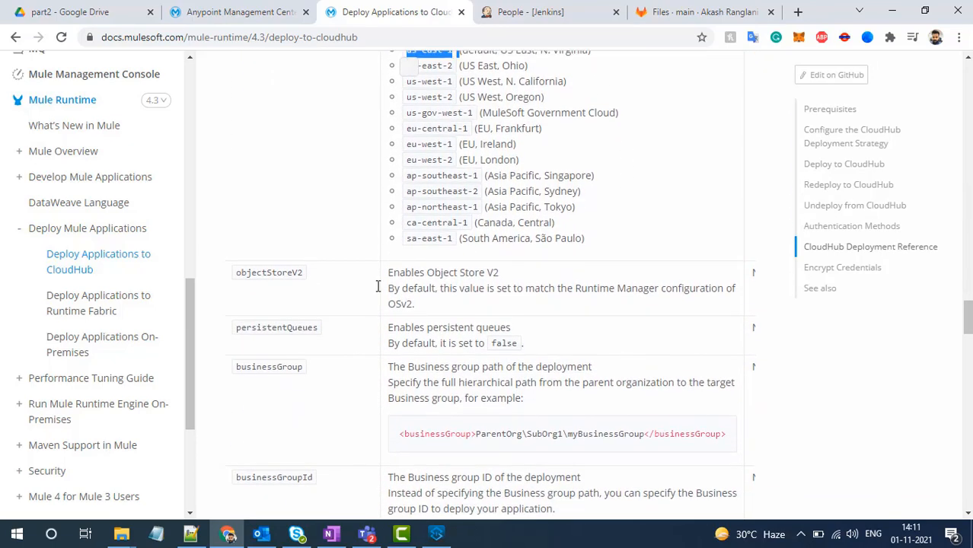
pyautogui.moveTo(303, 272); pyautogui.dragTo(236, 273)
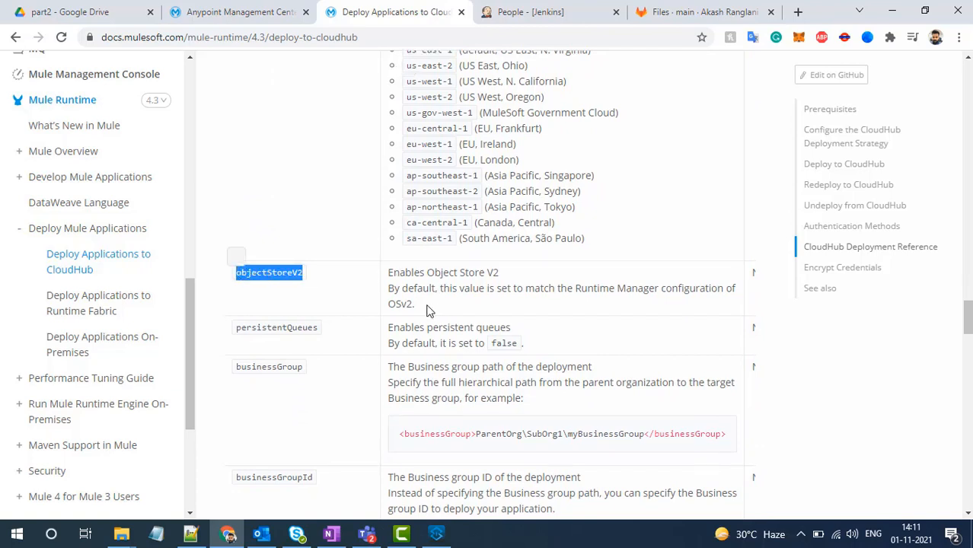
pyautogui.moveTo(427, 311); pyautogui.dragTo(383, 272)
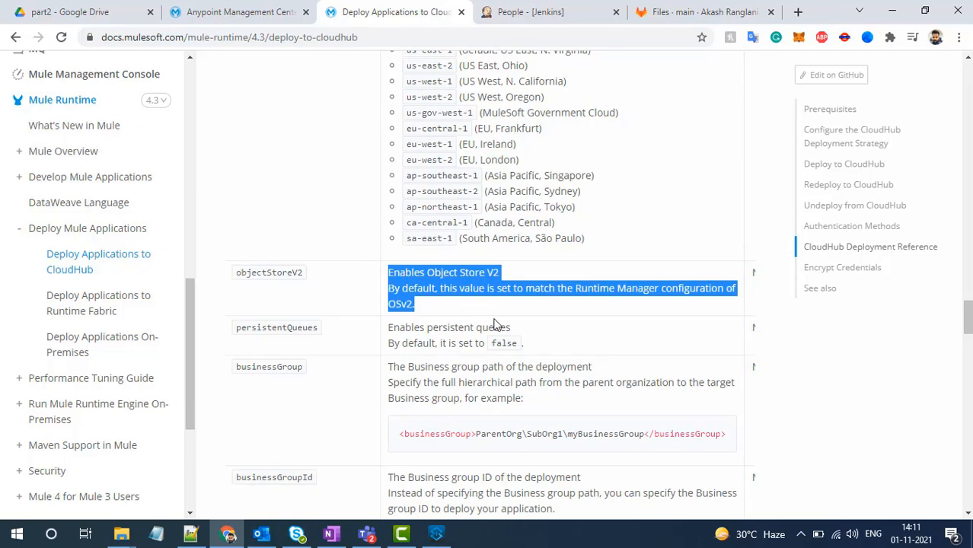
# - Examine the businessGroup example path and the remaining deployment parameters, down to the connected app settings
pyautogui.scroll(-3, 493, 326)
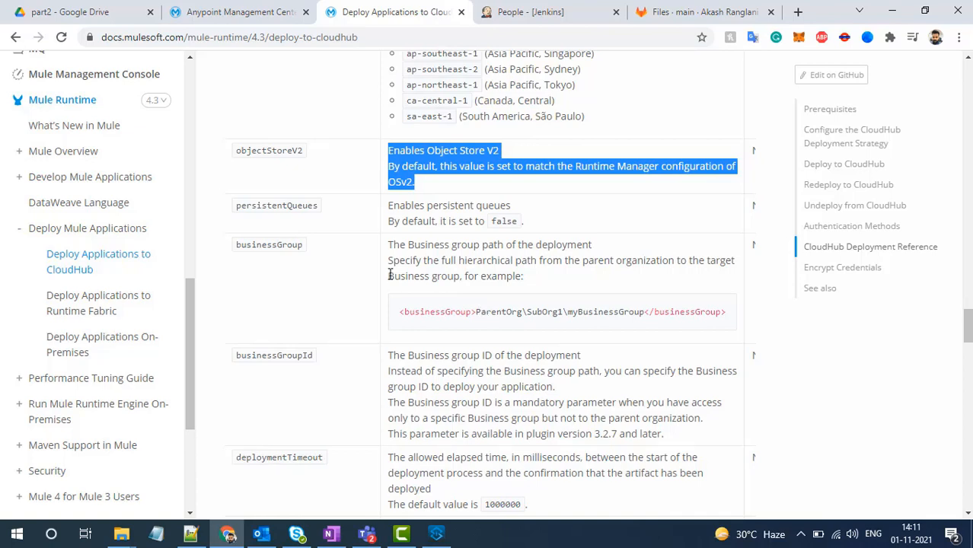
pyautogui.moveTo(478, 312); pyautogui.dragTo(512, 318)
pyautogui.click(489, 317)
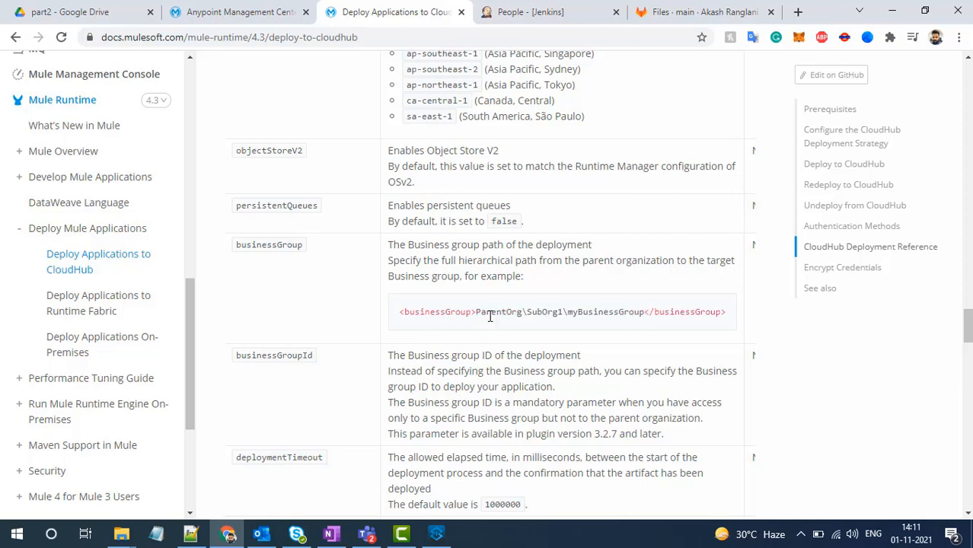
pyautogui.scroll(-3, 490, 317)
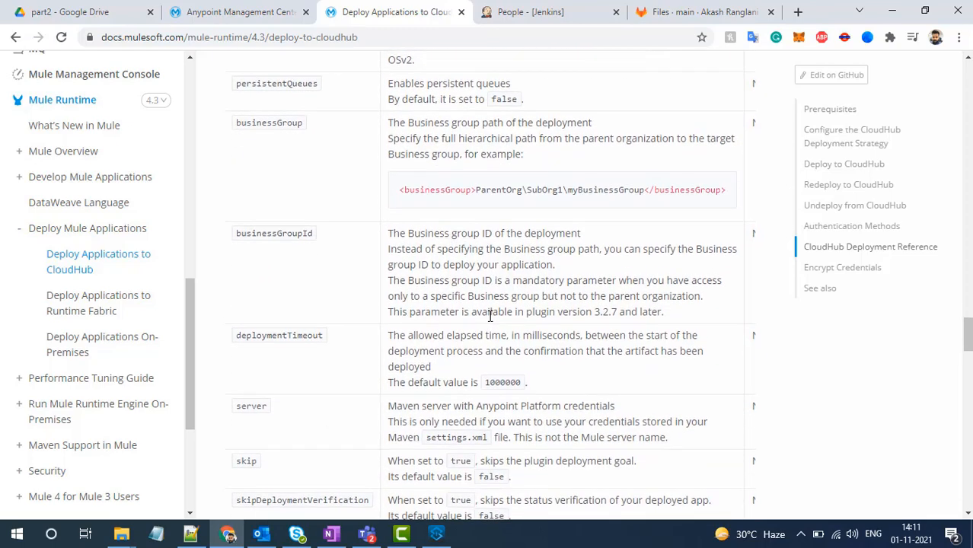
pyautogui.scroll(-1, 489, 317)
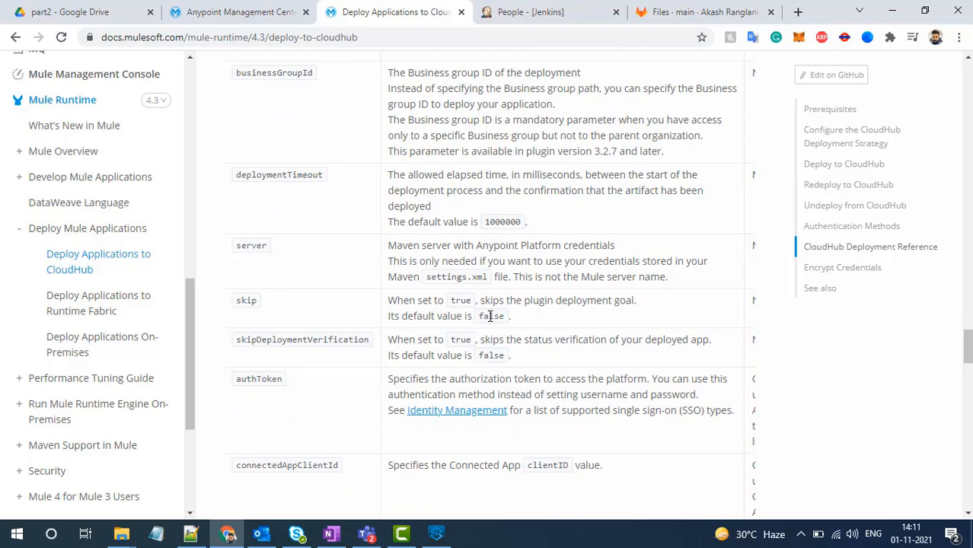
pyautogui.scroll(-4, 489, 316)
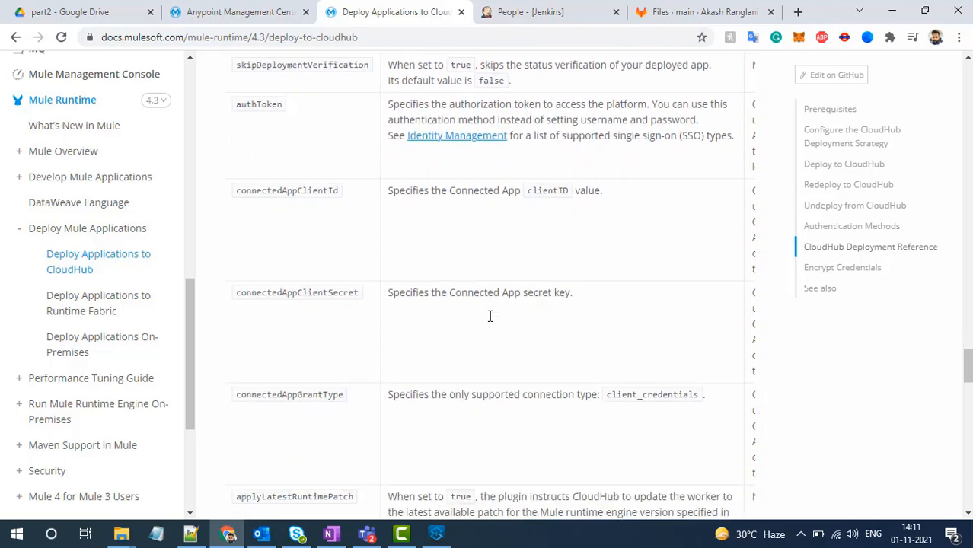
pyautogui.scroll(8, 564, 215)
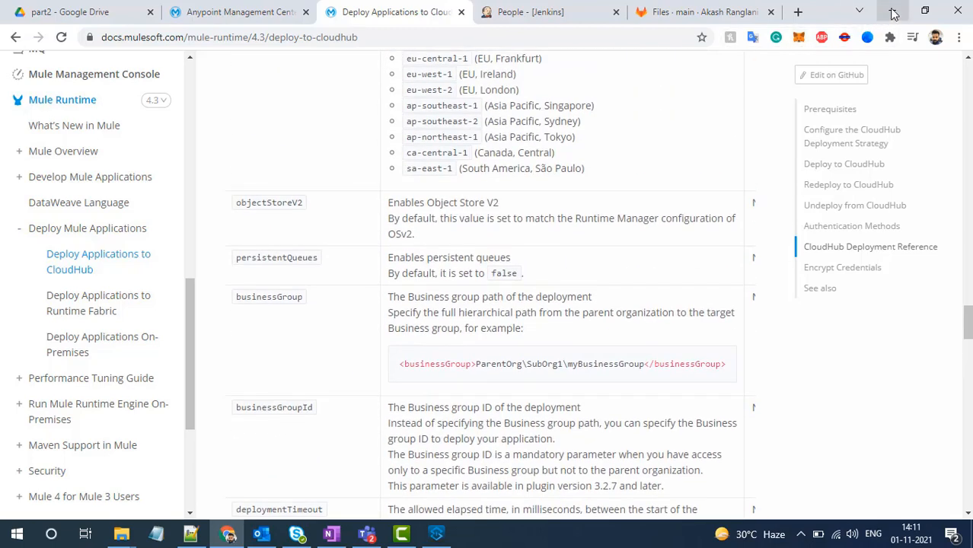
# - Return to Anypoint Studio and review the properties block in pom.xml, highlighting the env key and its dev value
pyautogui.click(893, 12)
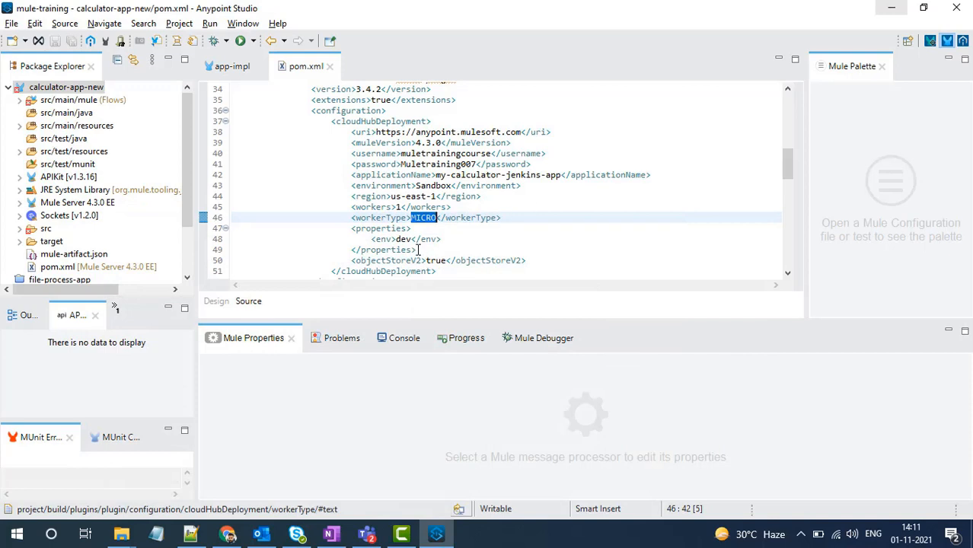
pyautogui.moveTo(425, 250); pyautogui.dragTo(351, 229)
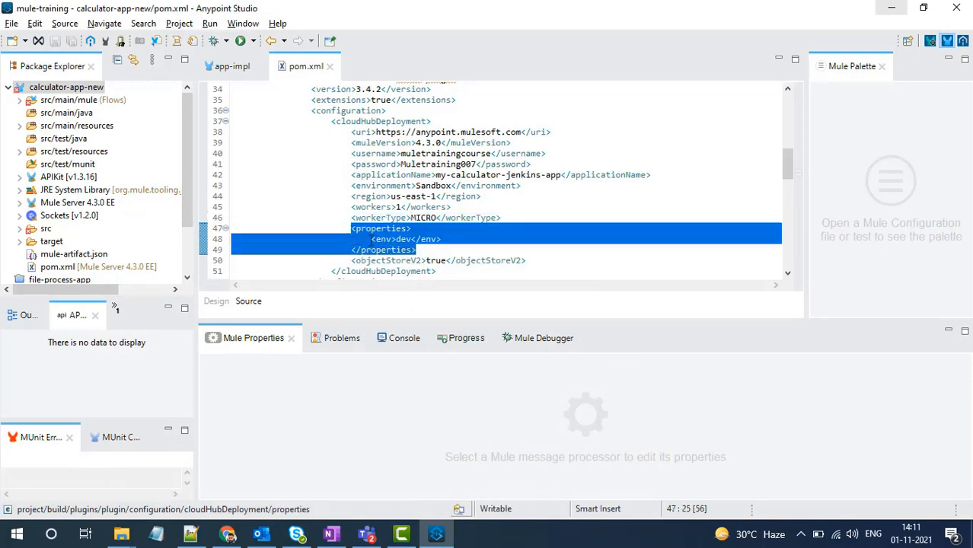
pyautogui.click(377, 239)
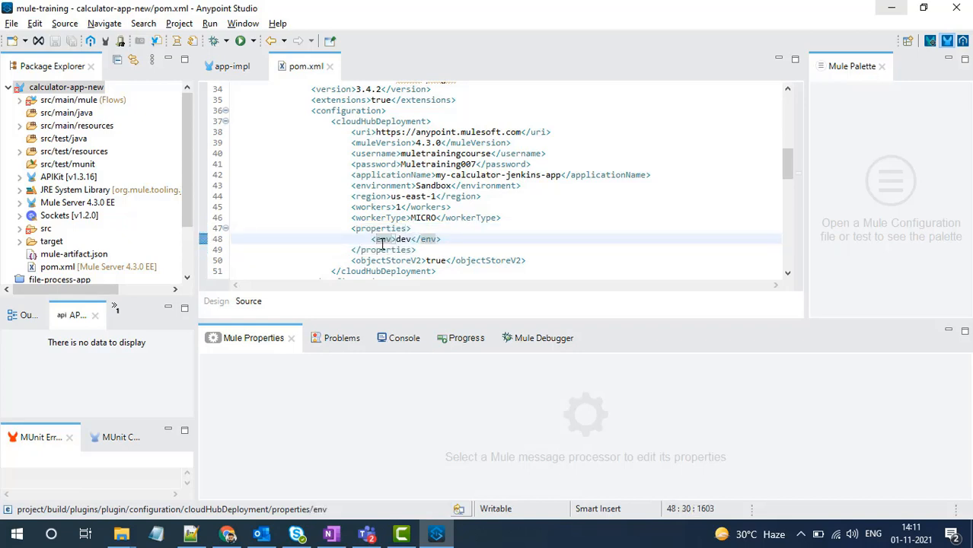
pyautogui.doubleClick(382, 241)
pyautogui.doubleClick(401, 239)
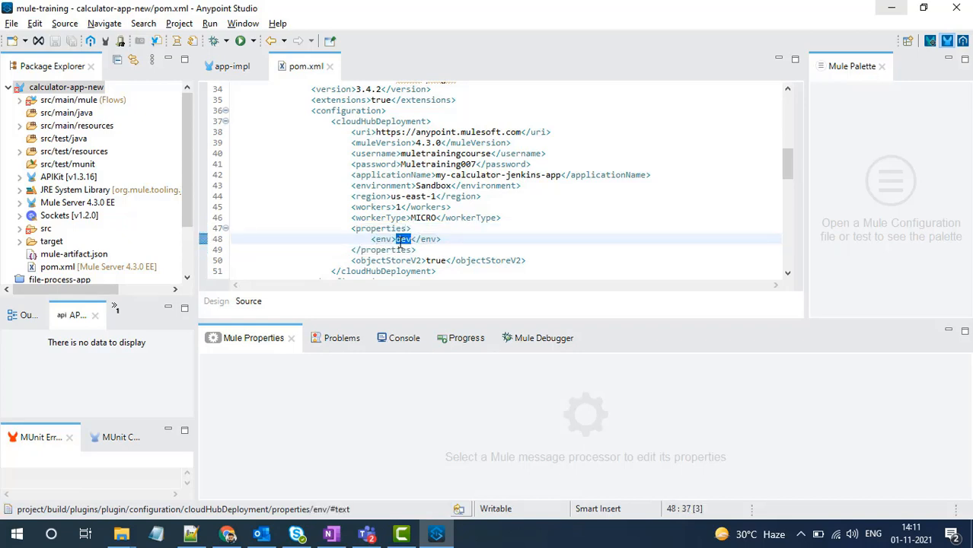
pyautogui.scroll(-2, 401, 242)
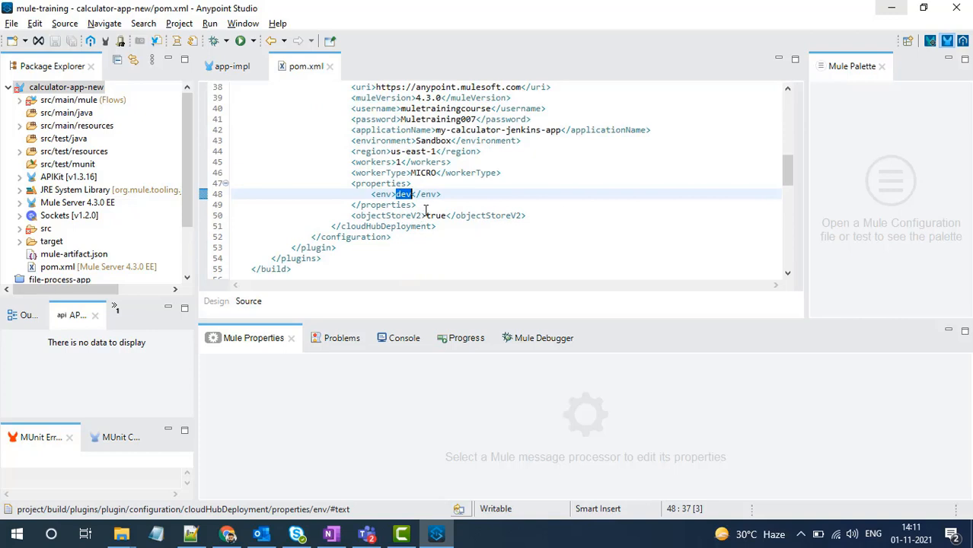
# - Highlight the whole properties block and the objectStoreV2 line in pom.xml, and look over the rest of the file
pyautogui.moveTo(418, 205); pyautogui.dragTo(352, 183)
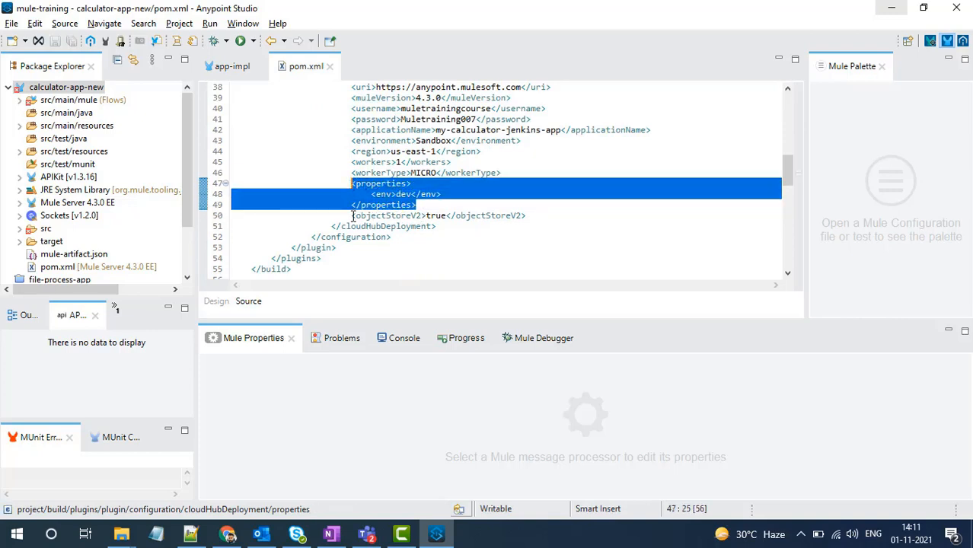
pyautogui.moveTo(350, 226)
pyautogui.mouseDown()
pyautogui.moveTo(325, 226)
pyautogui.moveTo(525, 215)
pyautogui.moveTo(351, 217)
pyautogui.mouseUp()
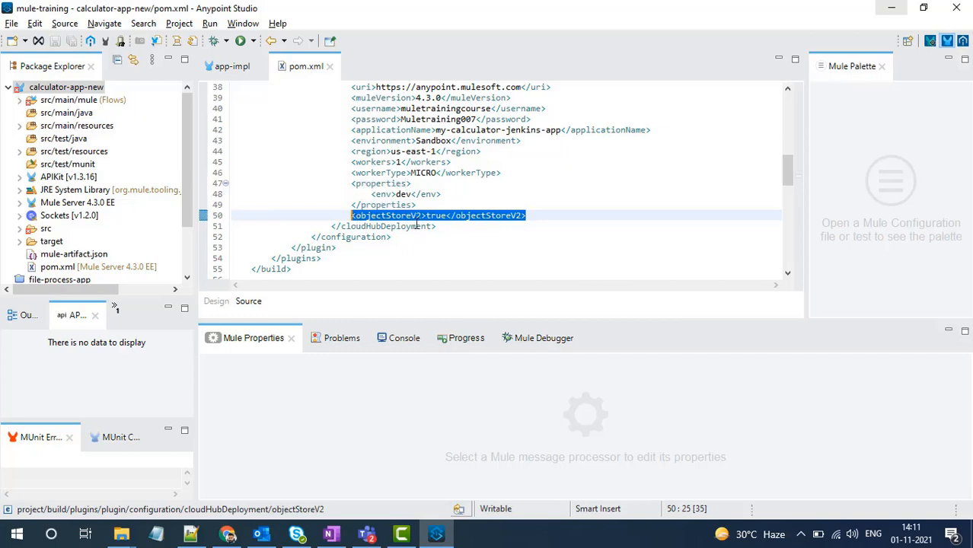
pyautogui.scroll(12, 418, 226)
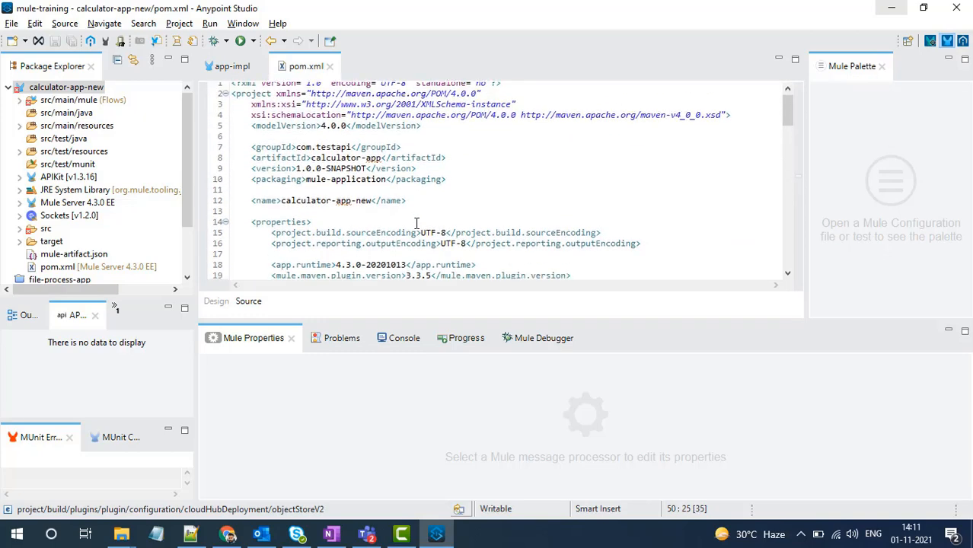
pyautogui.scroll(-5, 417, 223)
pyautogui.scroll(2, 416, 228)
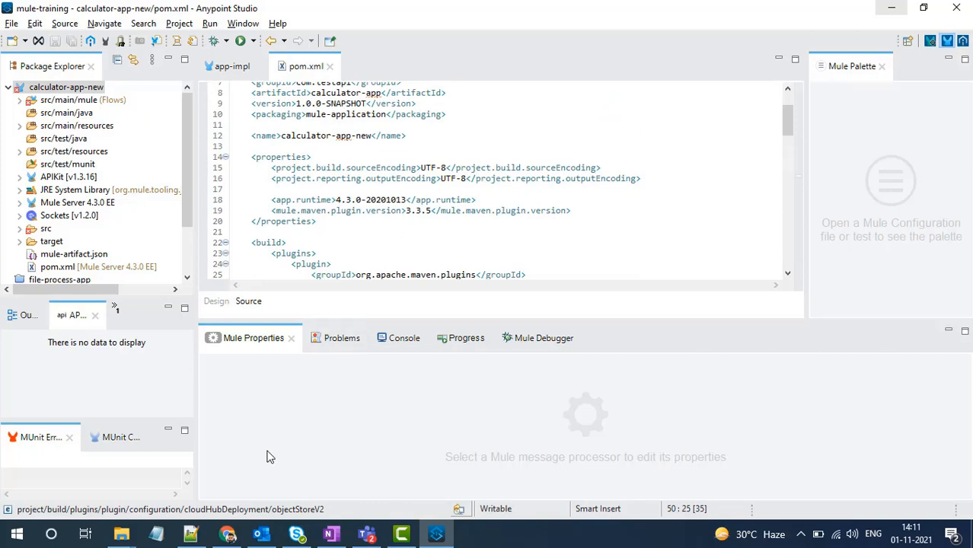
# - Switch to the documentation in Chrome and copy the "mvn clean package deploy -DmuleDeploy" command from the Deploy to CloudHub section
pyautogui.click(226, 534)
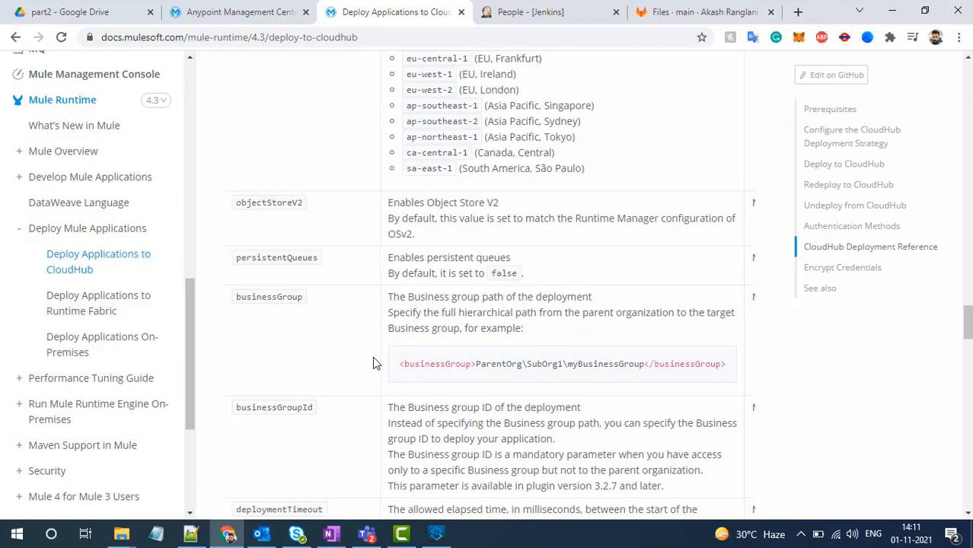
pyautogui.click(844, 165)
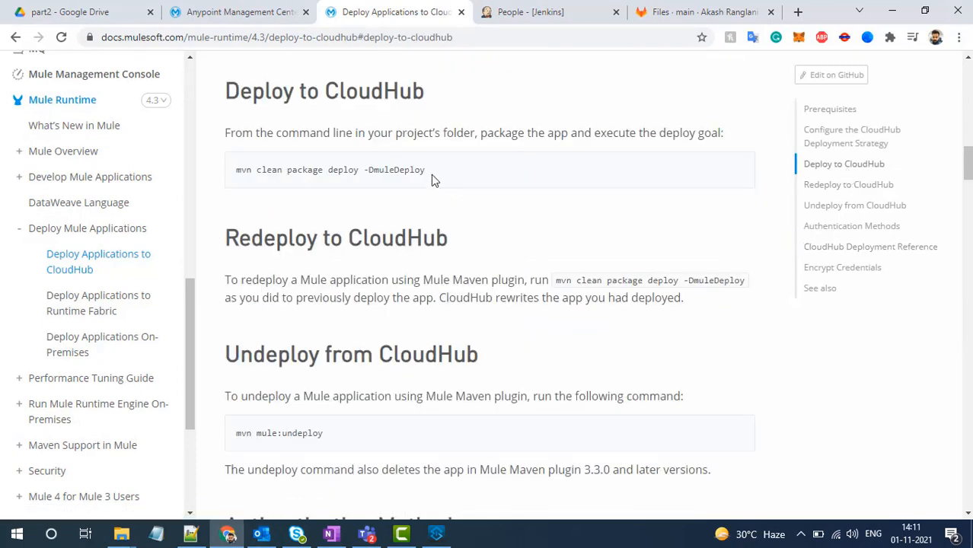
pyautogui.moveTo(431, 174); pyautogui.dragTo(290, 168)
pyautogui.moveTo(430, 175); pyautogui.dragTo(236, 171)
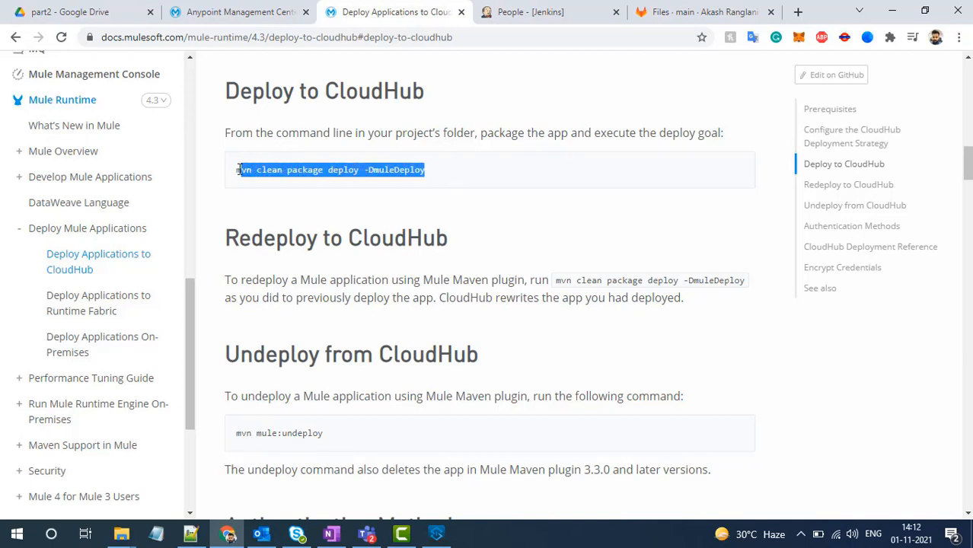
pyautogui.rightClick(238, 172)
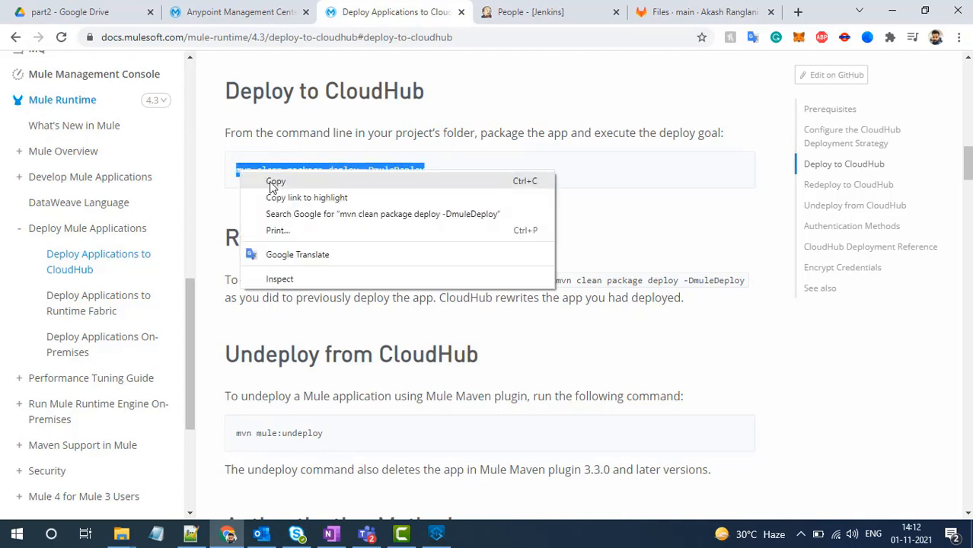
pyautogui.click(271, 186)
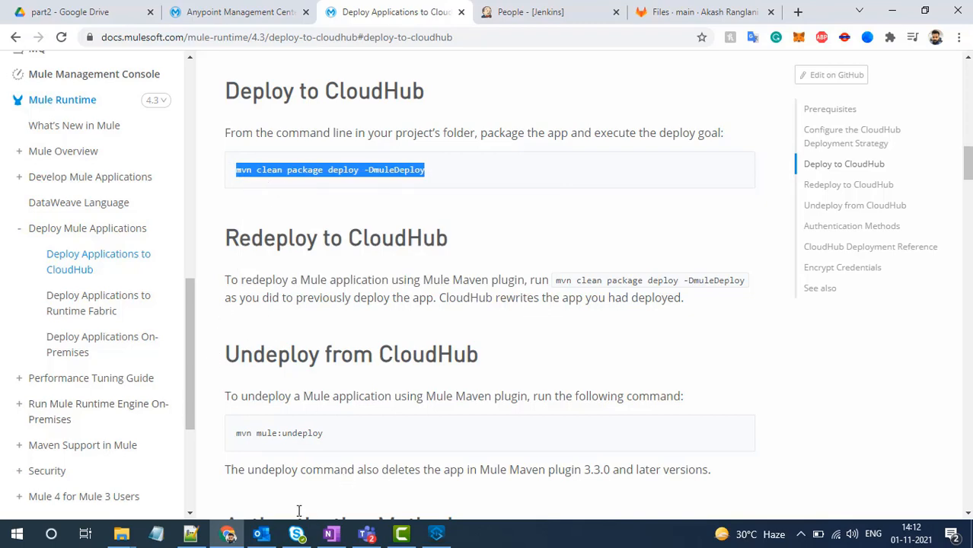
# - Switch to Anypoint Studio, open the properties of calculator-app-new's pom.xml, and show its location in File Explorer
pyautogui.click(436, 534)
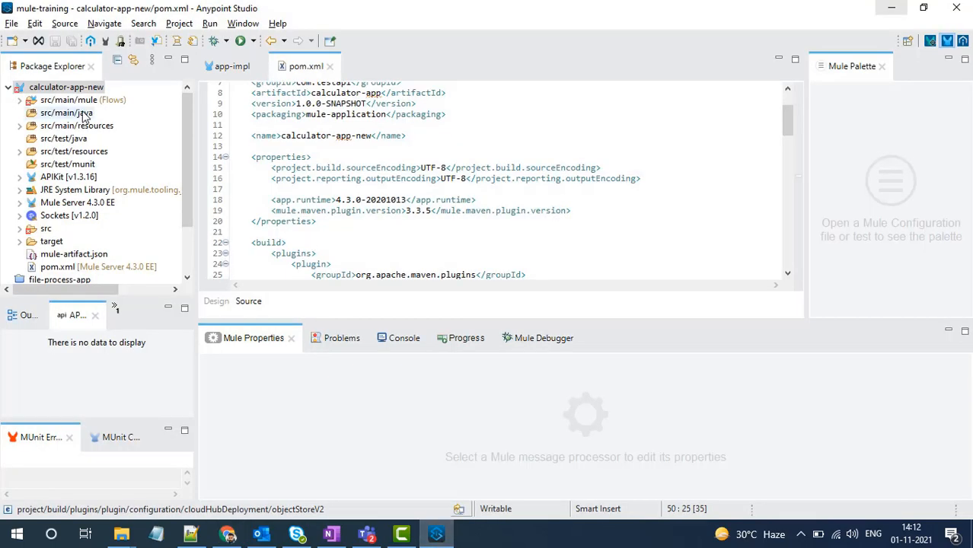
pyautogui.click(61, 271)
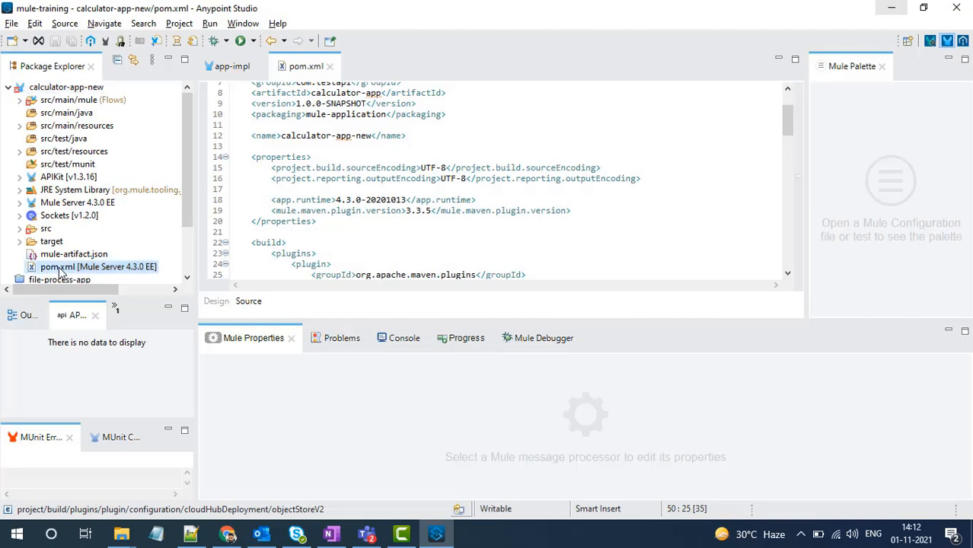
pyautogui.rightClick(61, 271)
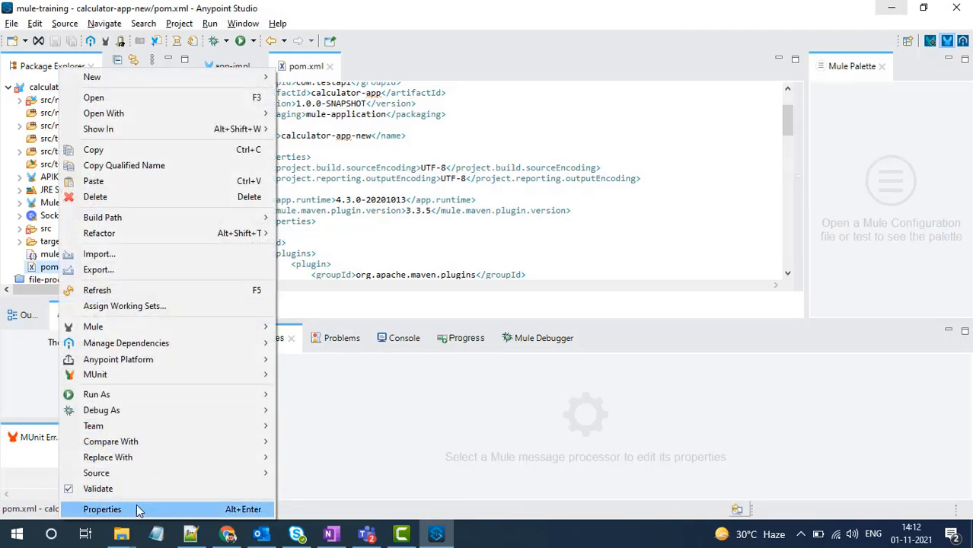
pyautogui.click(137, 508)
pyautogui.click(706, 90)
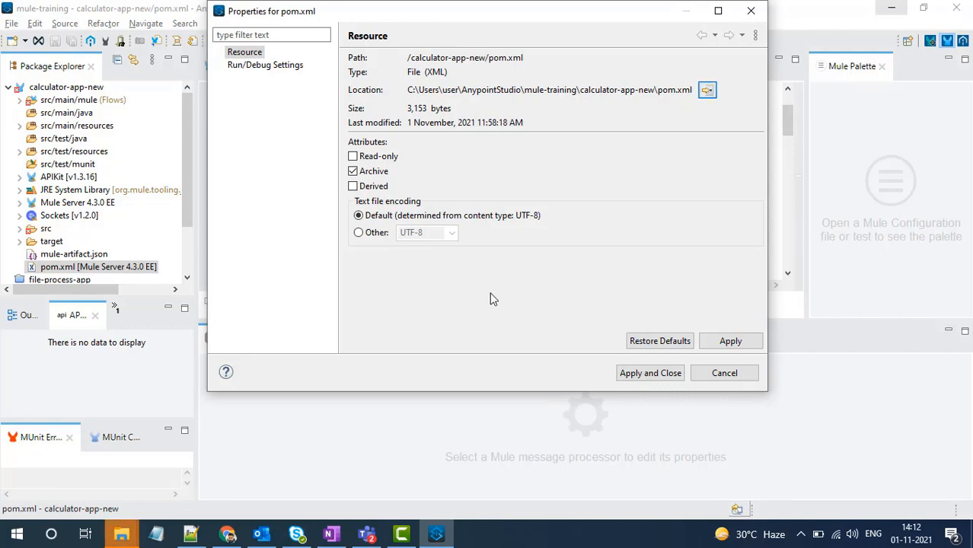
pyautogui.moveTo(122, 533)
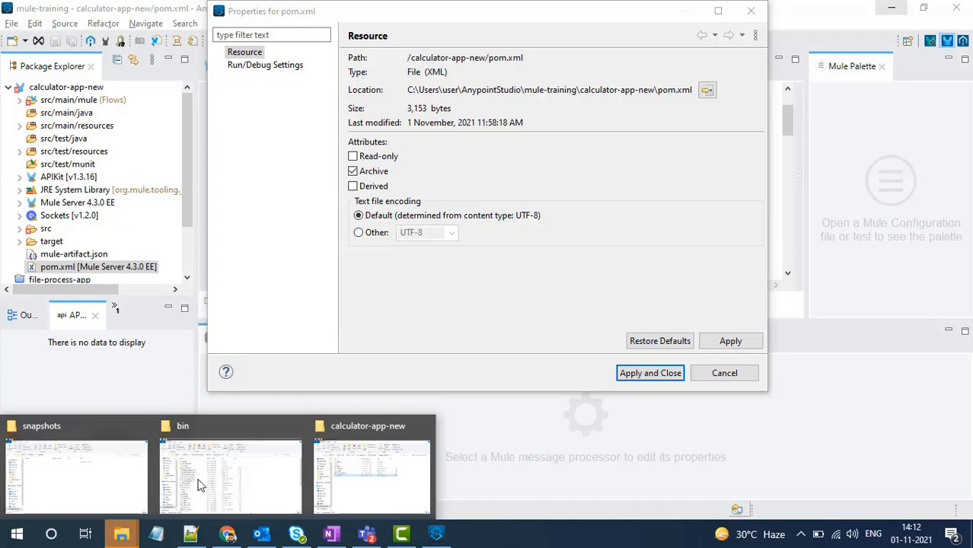
pyautogui.click(397, 463)
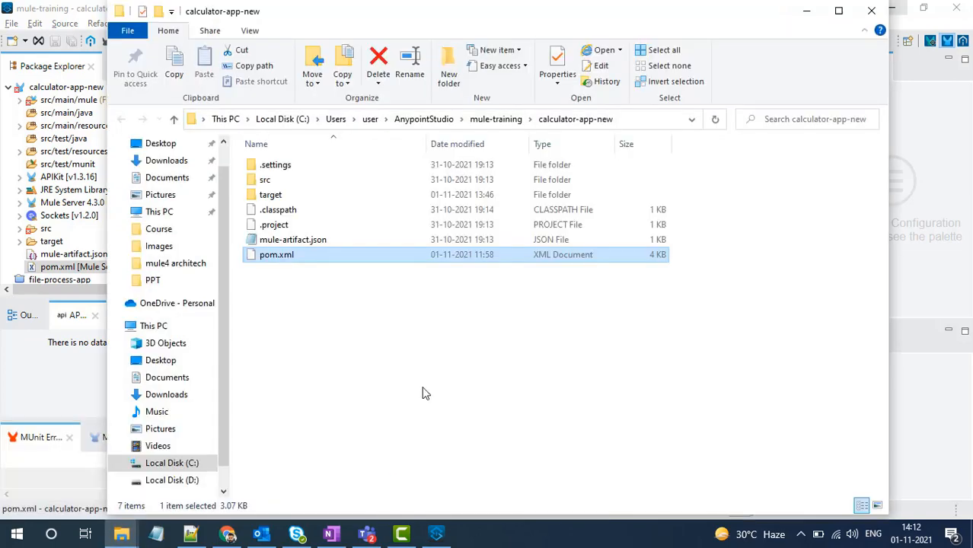
# - Open a command prompt in the calculator-app-new folder and run "mvn clean package deploy -DmuleDeploy"
pyautogui.click(633, 118)
pyautogui.write('cmd')
pyautogui.hotkey('shift', 'Home')
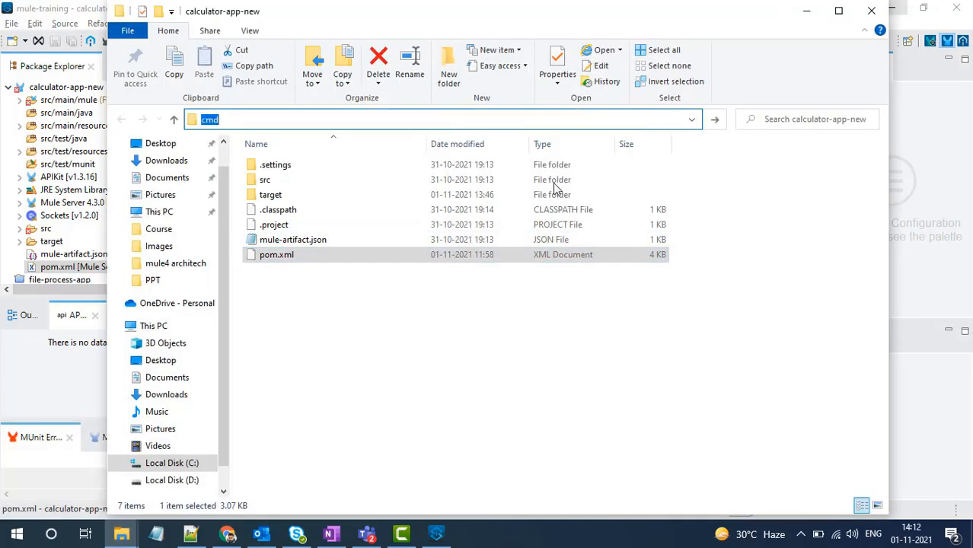
pyautogui.press('Return')
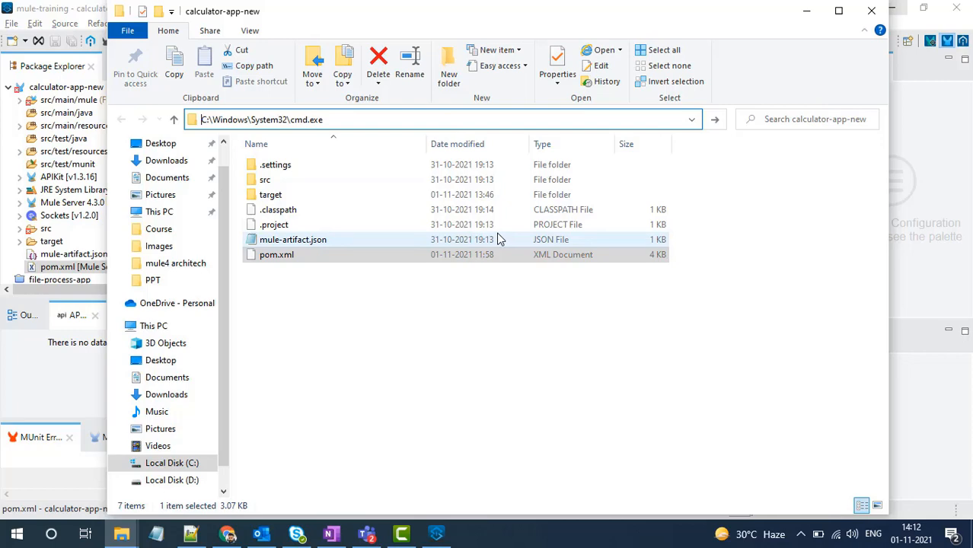
pyautogui.write('mvn clean package deploy -DmuleDeploy')
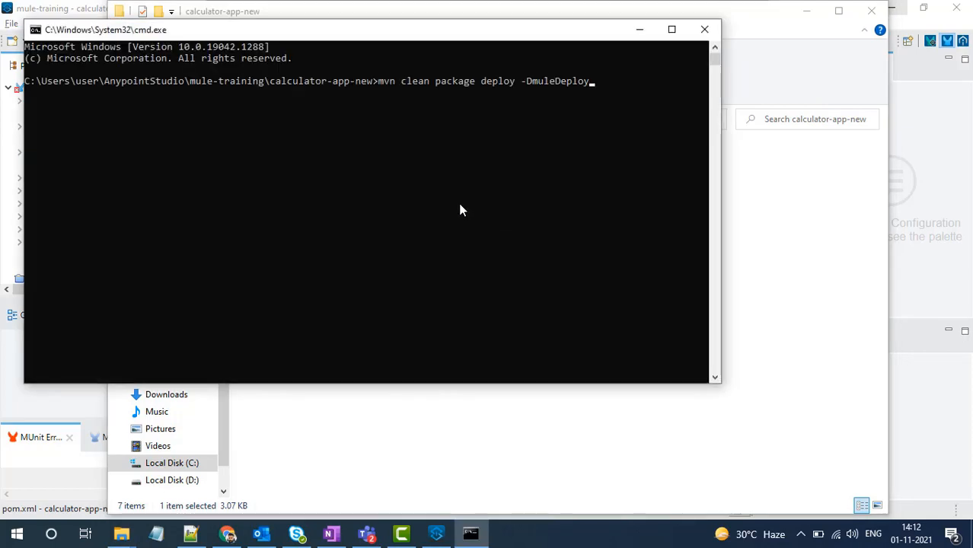
pyautogui.press('Return')
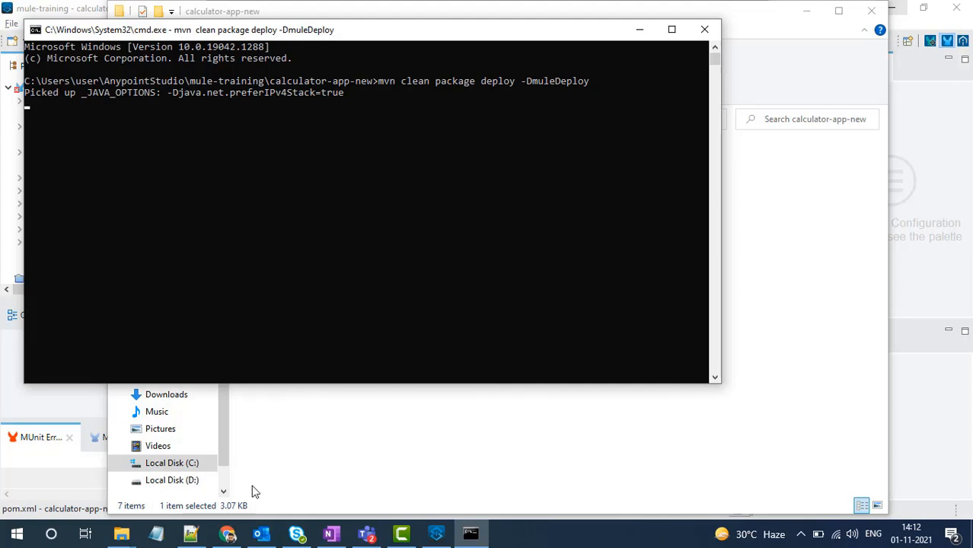
# - Reload the Runtime Manager applications list in Chrome and check the progress of the Maven build in the command prompt
pyautogui.click(227, 533)
pyautogui.click(244, 12)
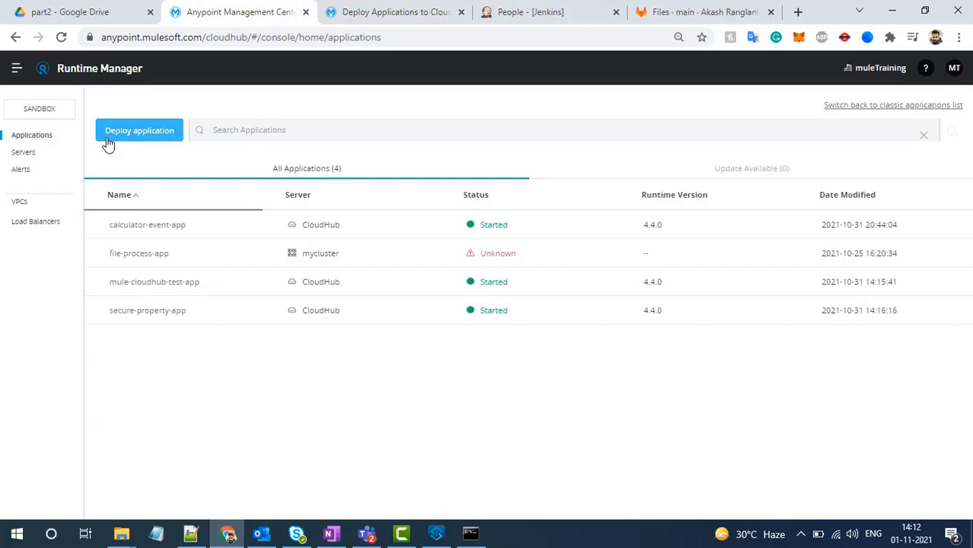
pyautogui.click(61, 37)
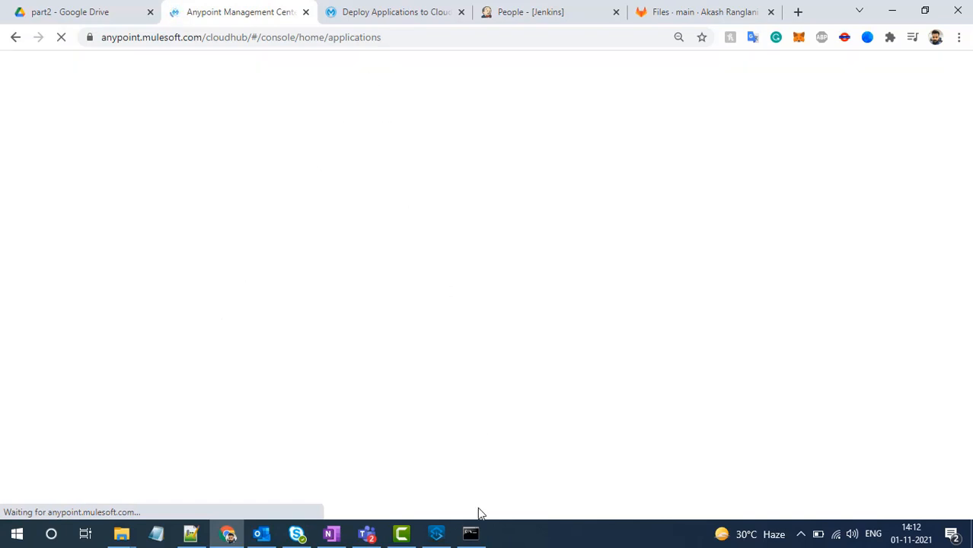
pyautogui.click(475, 534)
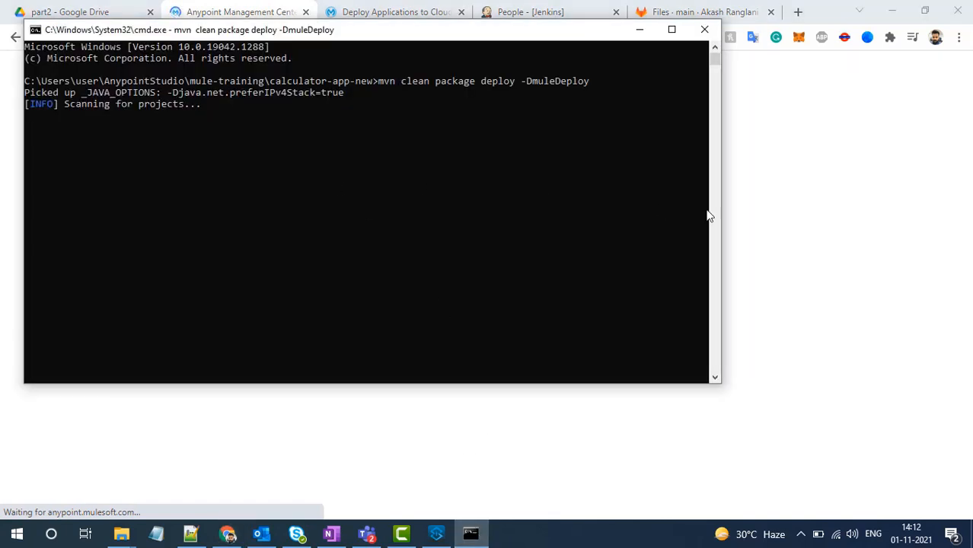
pyautogui.click(762, 228)
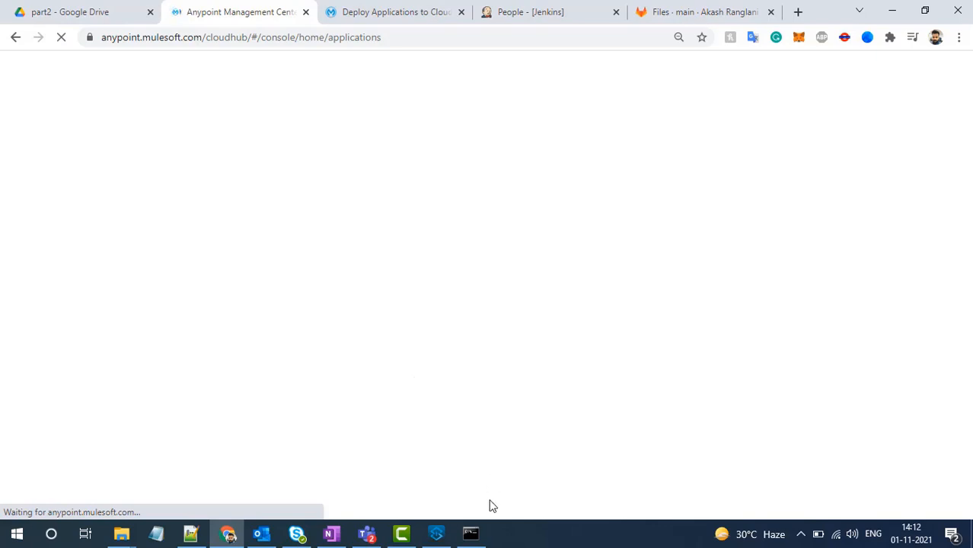
# - Move the command prompt aside so Runtime Manager shows beside it, and check the applications list and the Maven build output
pyautogui.click(470, 533)
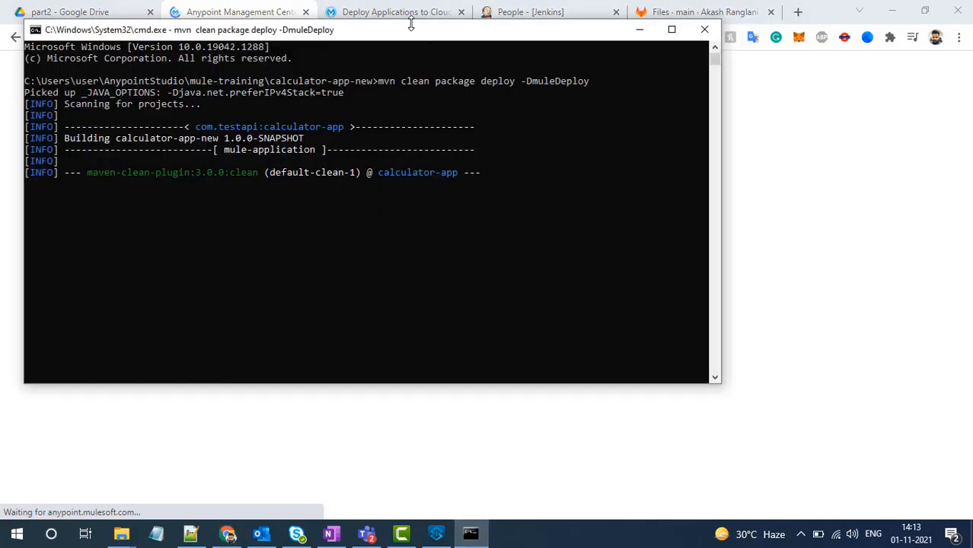
pyautogui.moveTo(411, 25); pyautogui.dragTo(626, 106)
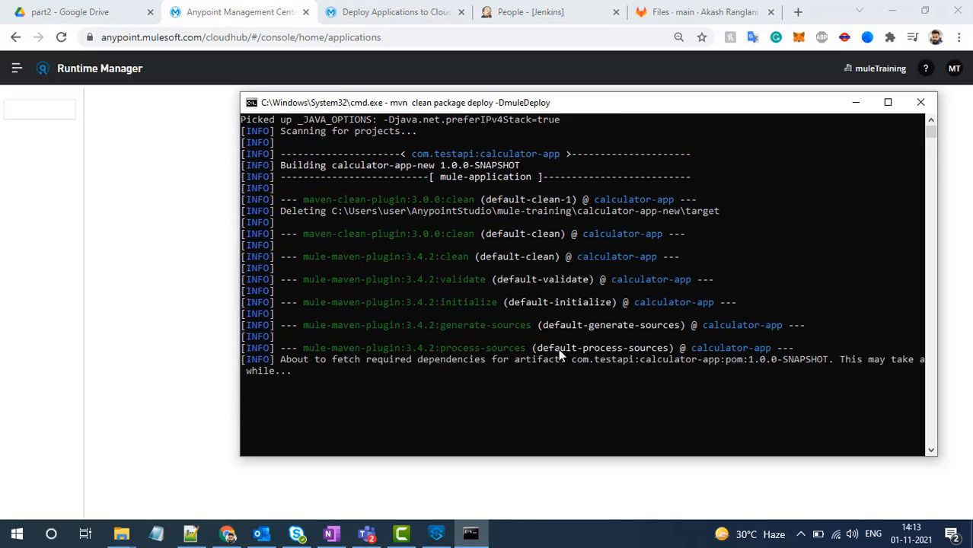
pyautogui.click(174, 363)
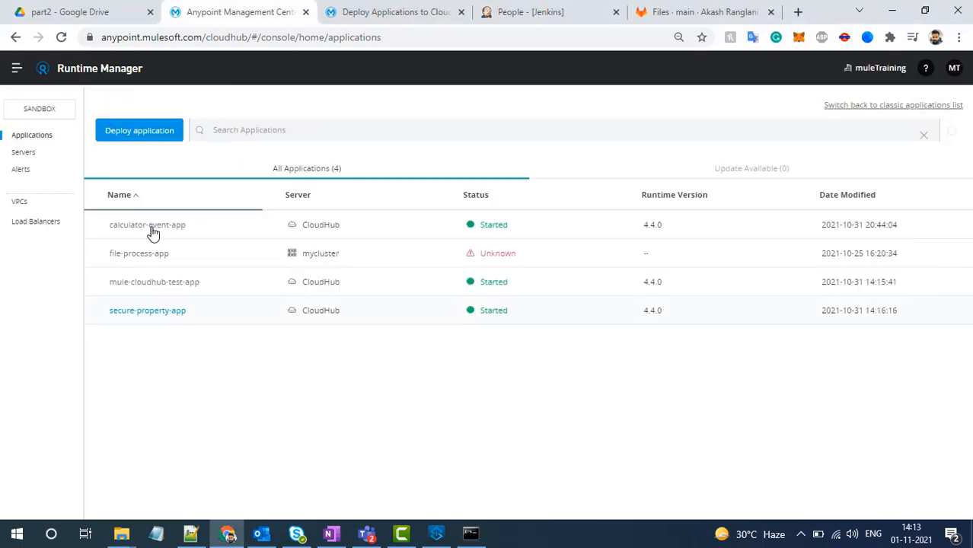
pyautogui.click(487, 535)
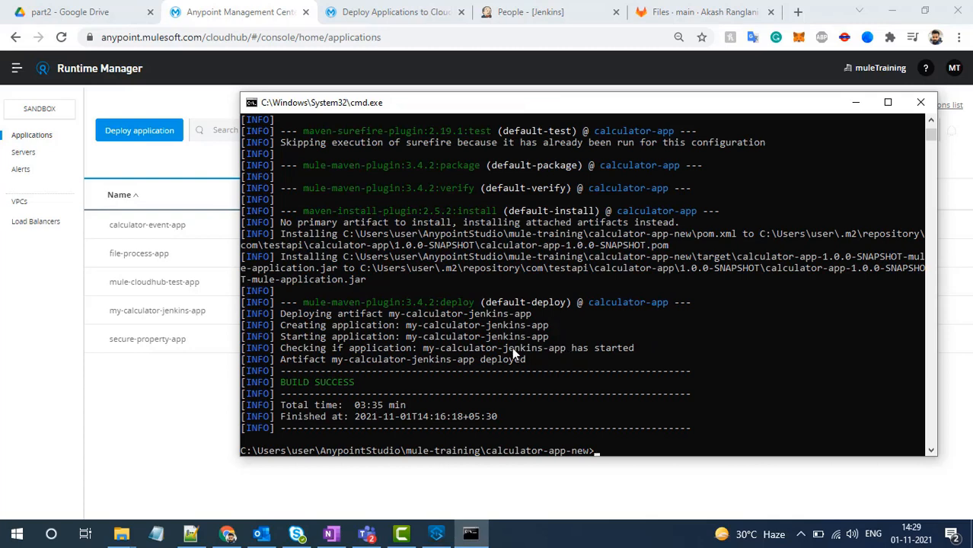
# - Open the logs of my-calculator-jenkins-app in Runtime Manager, review the Maven build output, and minimize the command prompt
pyautogui.click(188, 415)
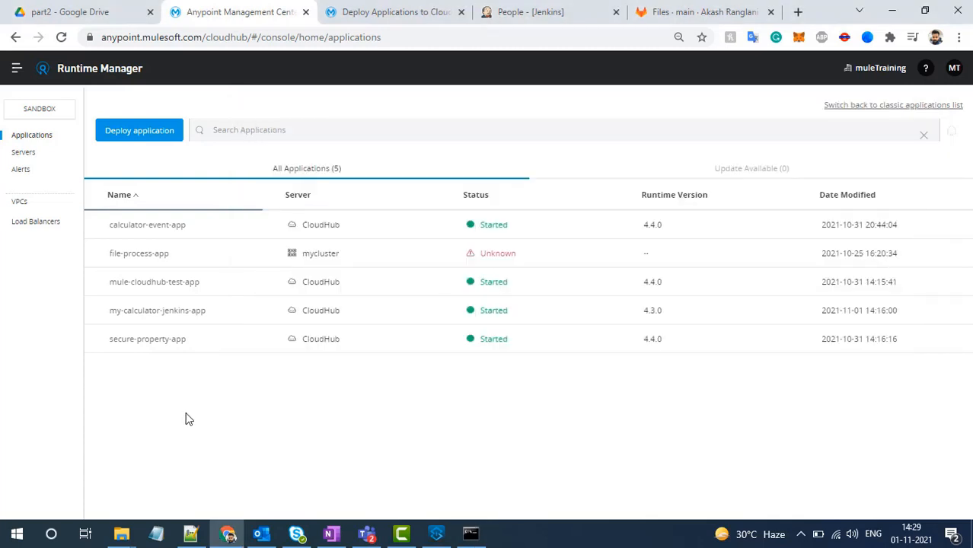
pyautogui.click(235, 318)
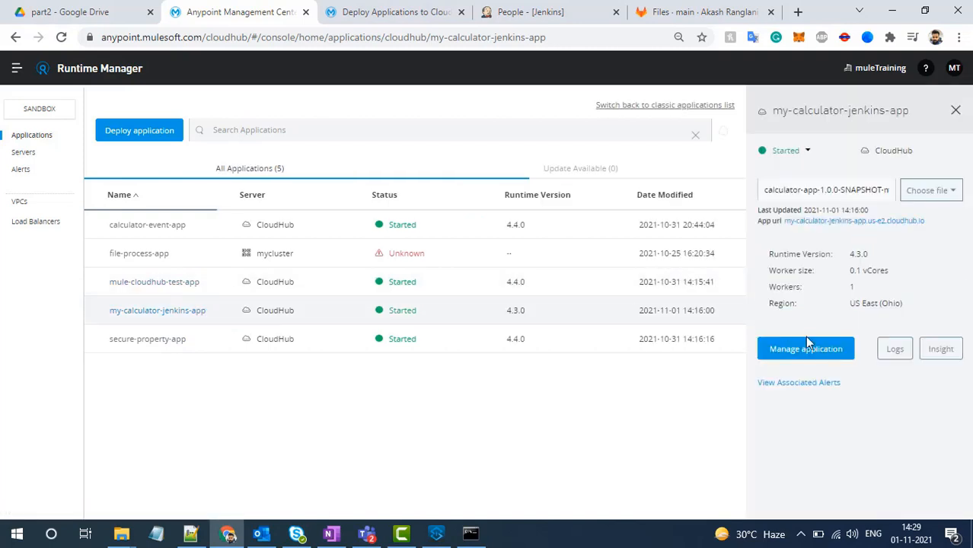
pyautogui.click(895, 350)
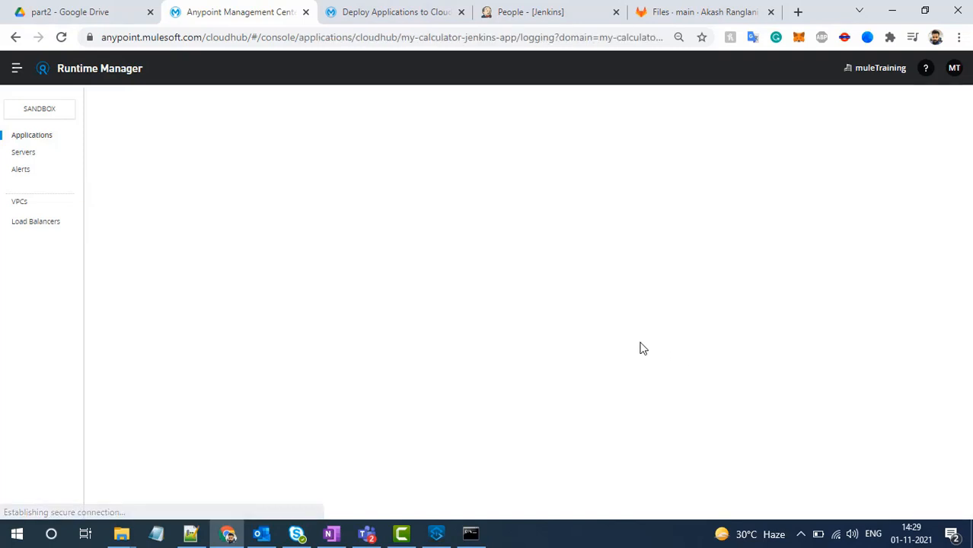
pyautogui.click(470, 533)
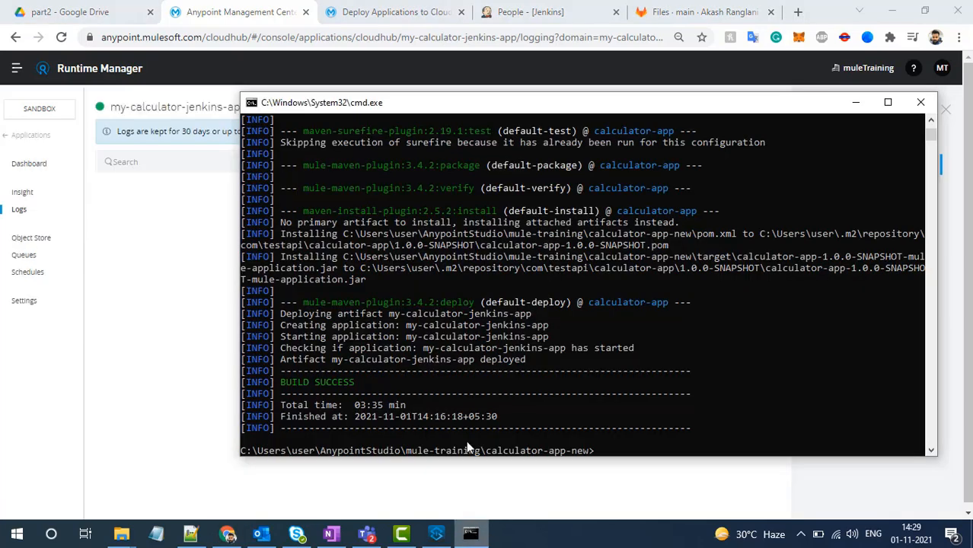
pyautogui.scroll(2, 467, 331)
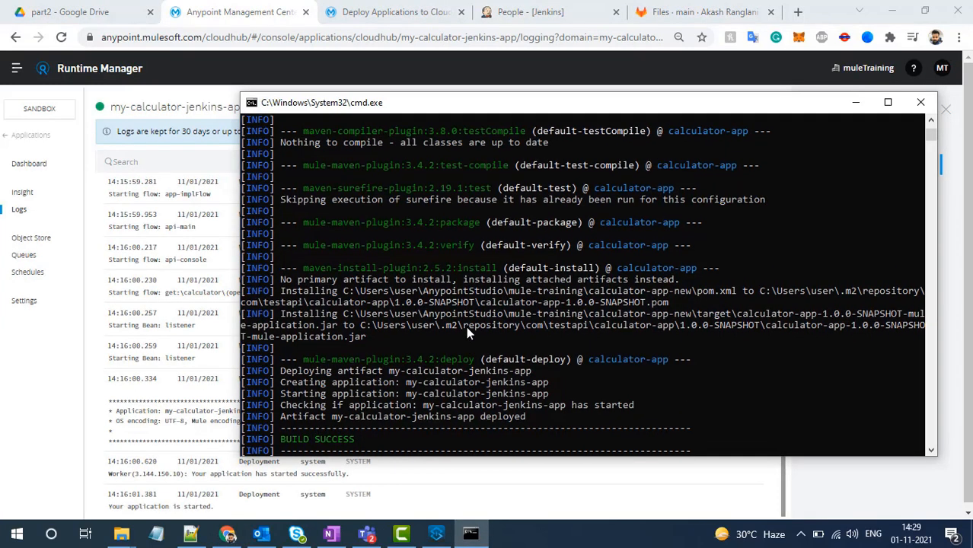
pyautogui.click(857, 104)
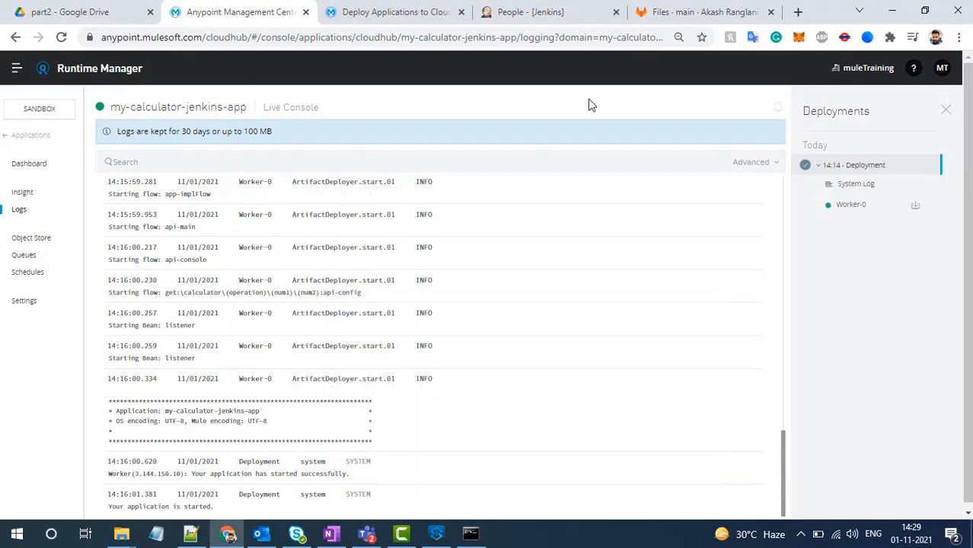
# - Look at the Jenkins page and the GitLab repository files, and return to Jenkins
pyautogui.click(567, 11)
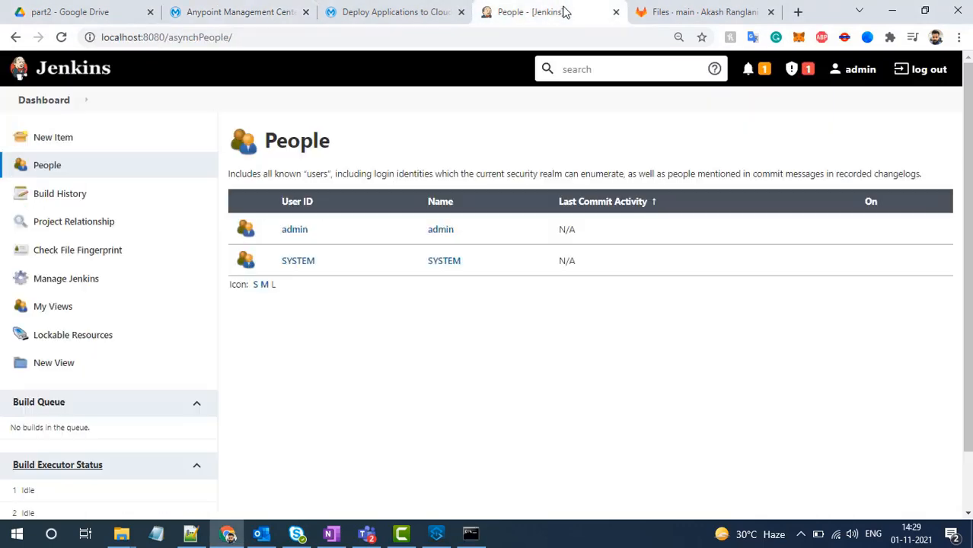
pyautogui.click(662, 12)
pyautogui.click(529, 12)
# - Search Google for "jenkins download" in a new browser tab
pyautogui.click(799, 12)
pyautogui.write('kenkin')
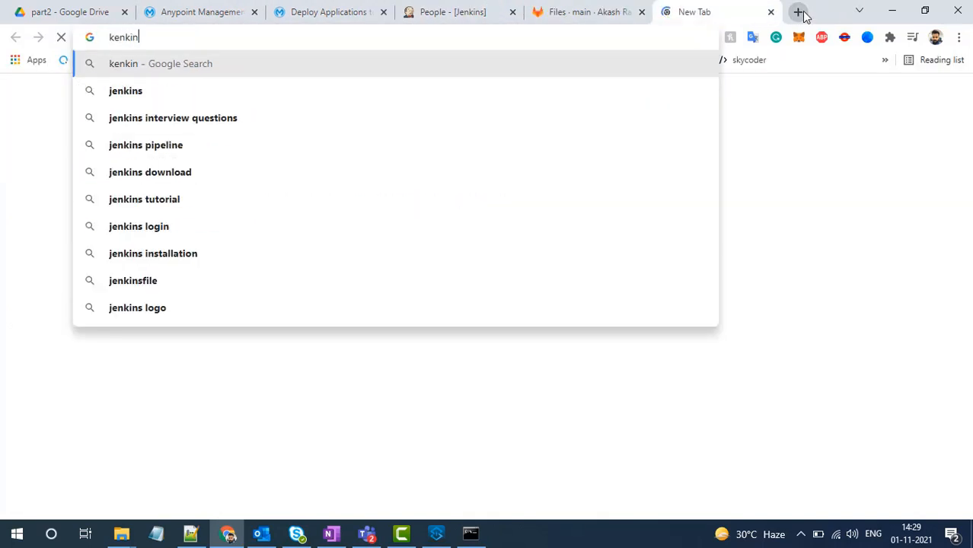
pyautogui.press('Down')
pyautogui.press('Down')
pyautogui.press('Up')
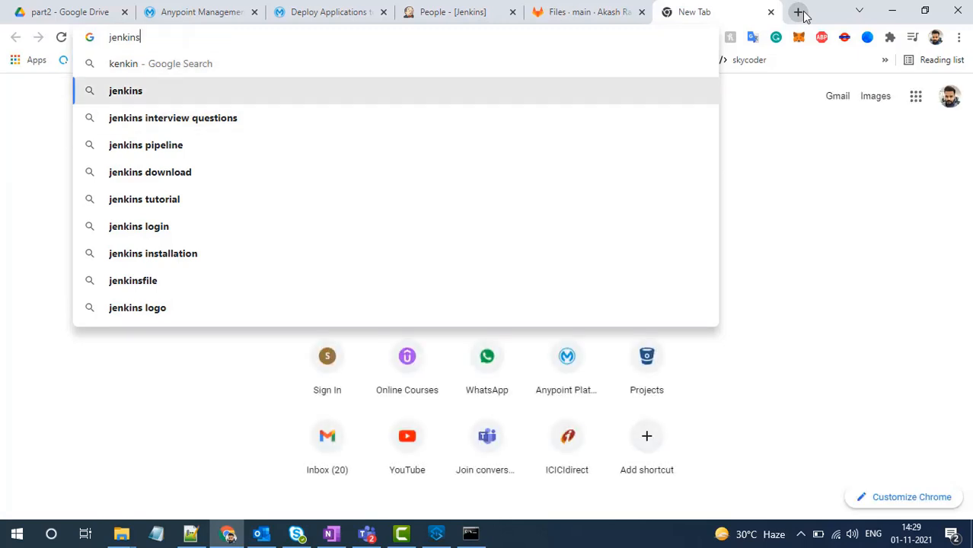
pyautogui.write('ins')
pyautogui.press('BackSpace')
pyautogui.press('BackSpace')
pyautogui.press('BackSpace')
pyautogui.press('BackSpace')
pyautogui.press('BackSpace')
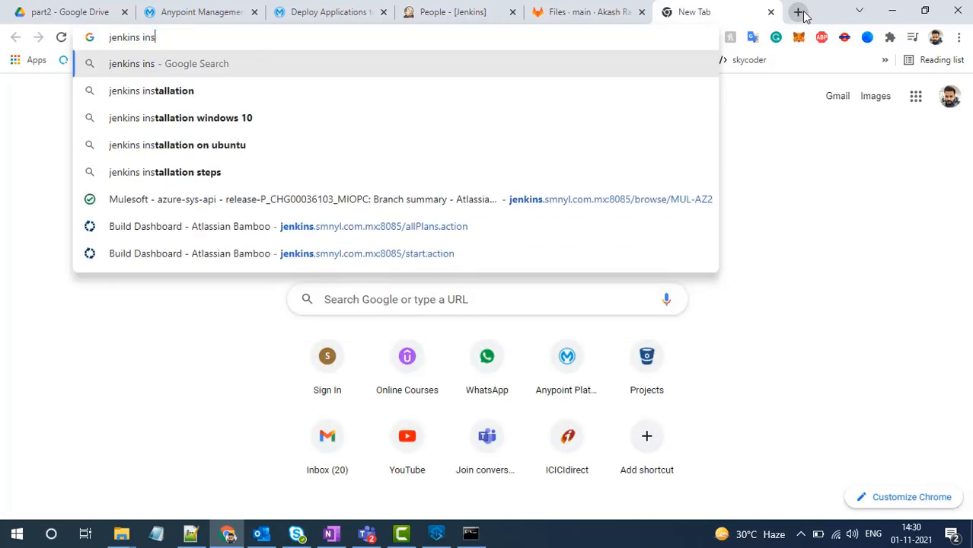
pyautogui.write('downla')
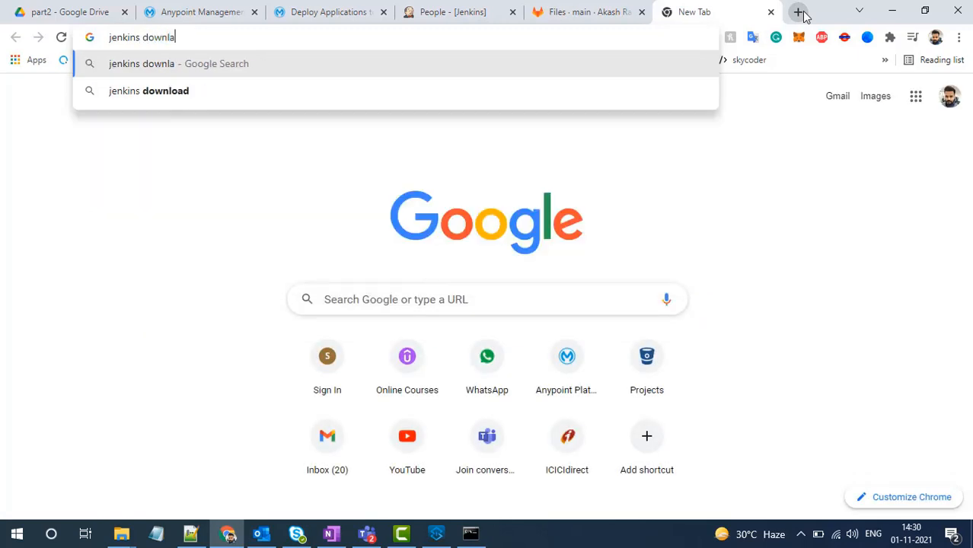
pyautogui.press('Down')
pyautogui.press('Return')
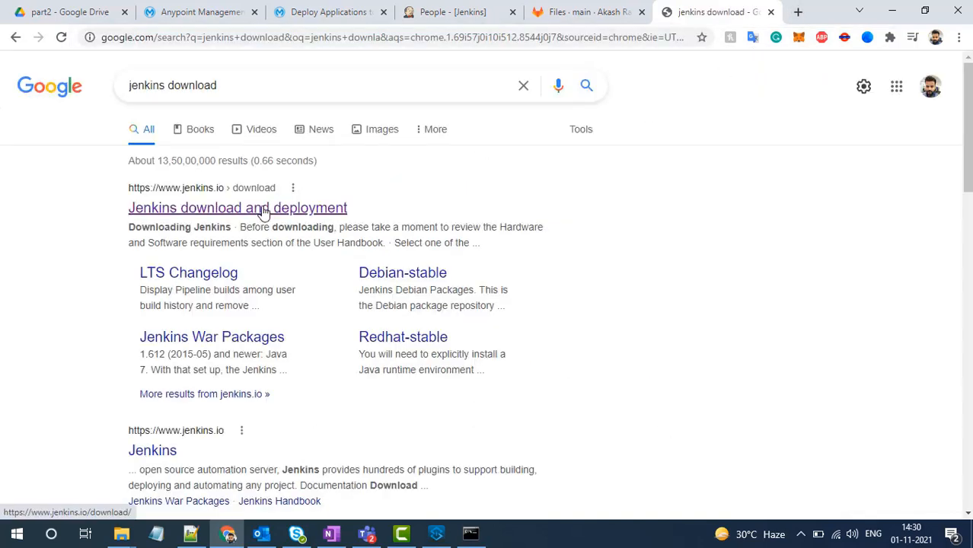
# - Open the "Jenkins download and deployment" result, review the installer packages for each platform, and return to the local Jenkins page
pyautogui.click(264, 210)
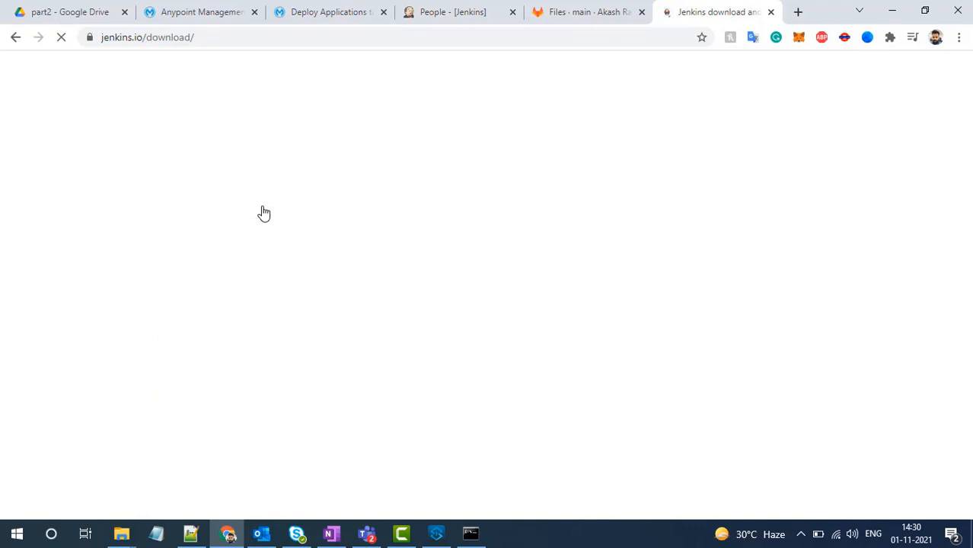
pyautogui.scroll(-4, 308, 283)
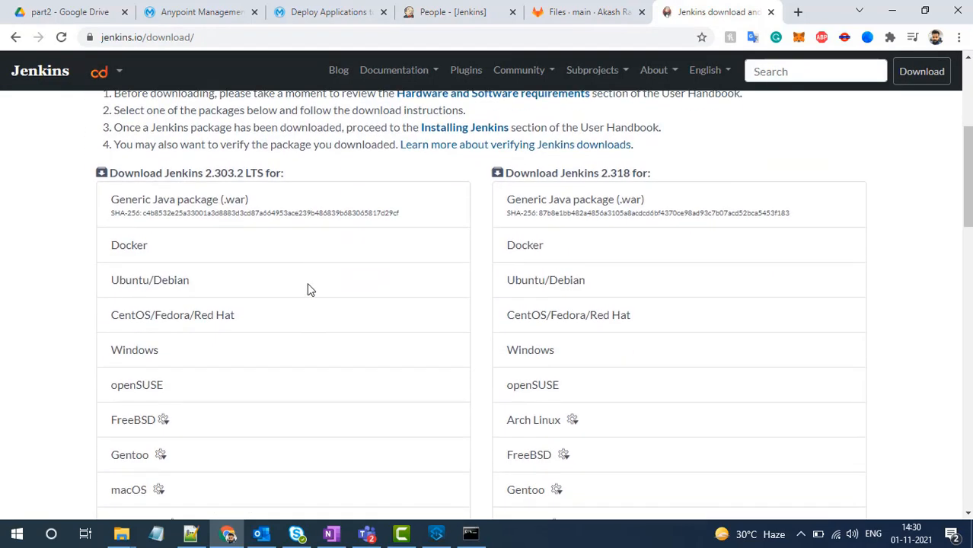
pyautogui.scroll(-1, 306, 282)
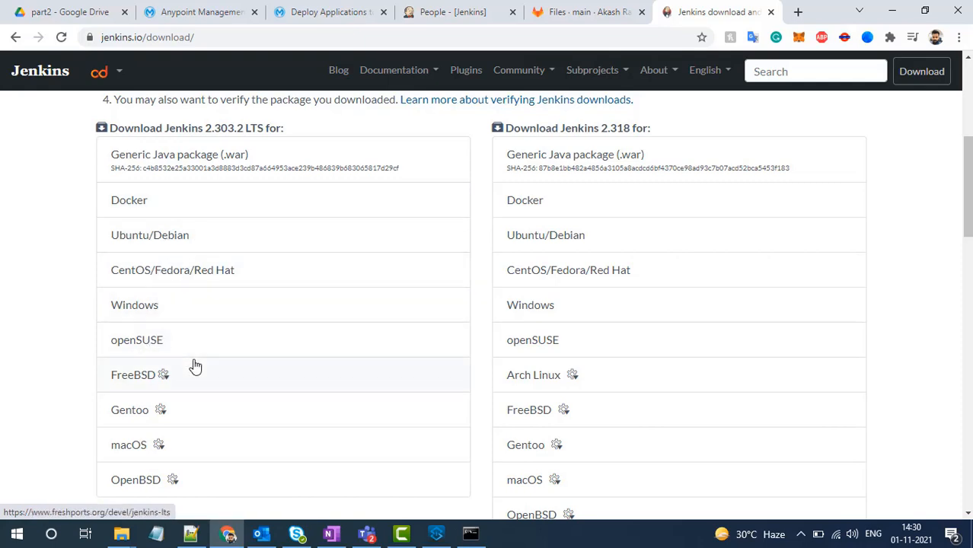
pyautogui.scroll(-1, 194, 365)
pyautogui.scroll(-1, 192, 365)
pyautogui.scroll(2, 194, 365)
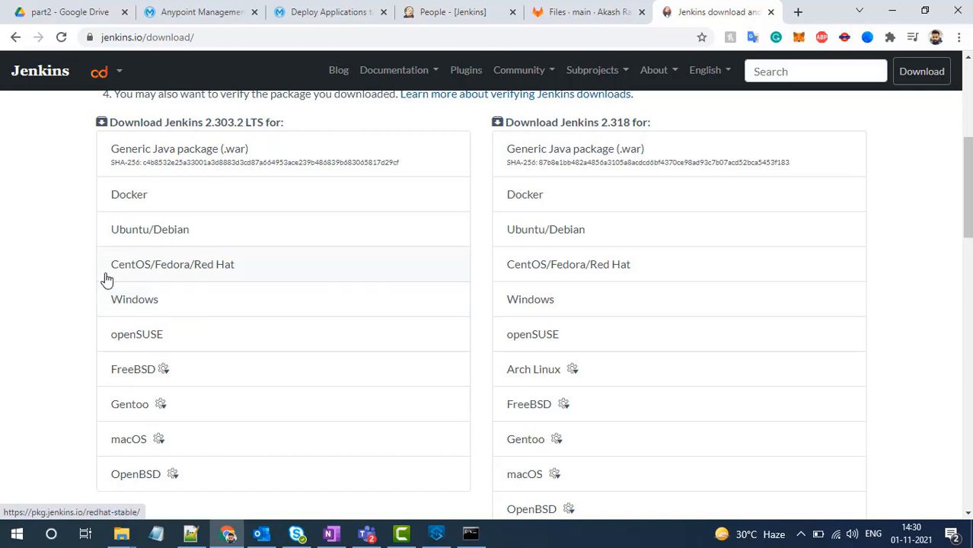
pyautogui.click(457, 11)
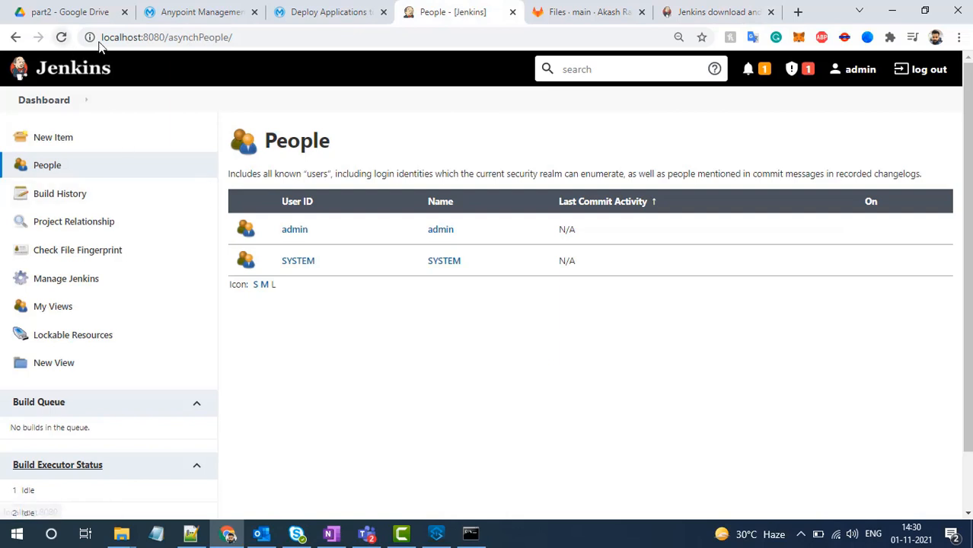
# - Highlight the local Jenkins address and switch to the calculator-app repository files in GitLab
pyautogui.moveTo(101, 36); pyautogui.dragTo(169, 36)
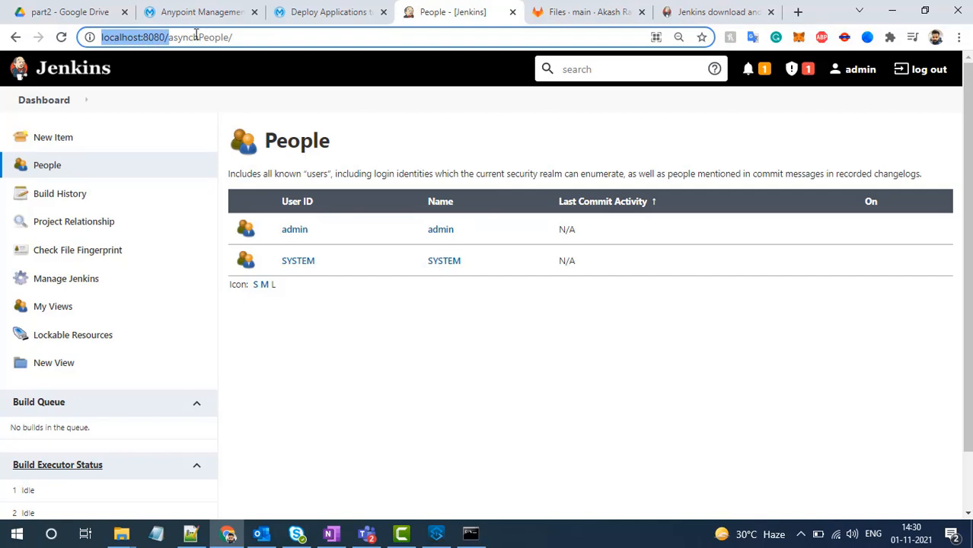
pyautogui.click(554, 11)
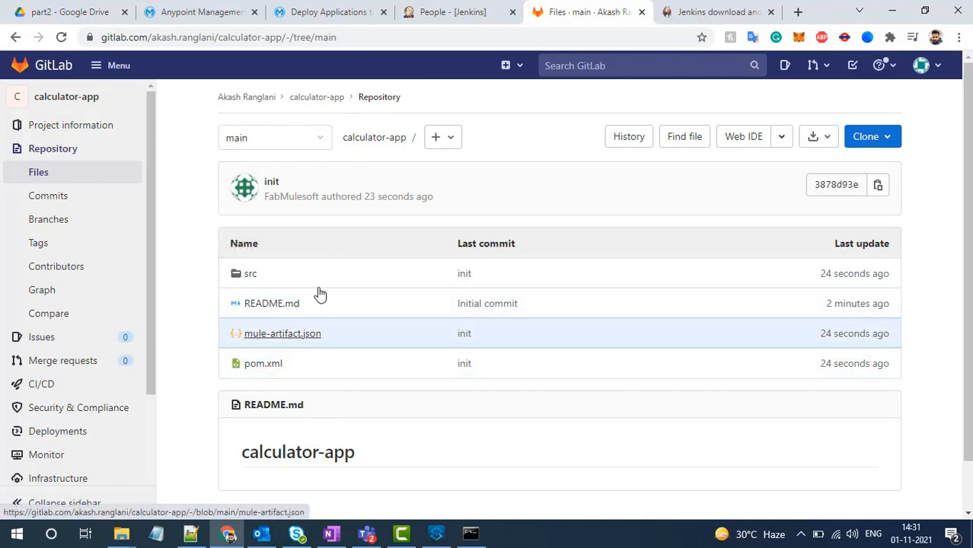
# - Open the details of my-calculator-jenkins-app from the application list in Runtime Manager
pyautogui.click(218, 11)
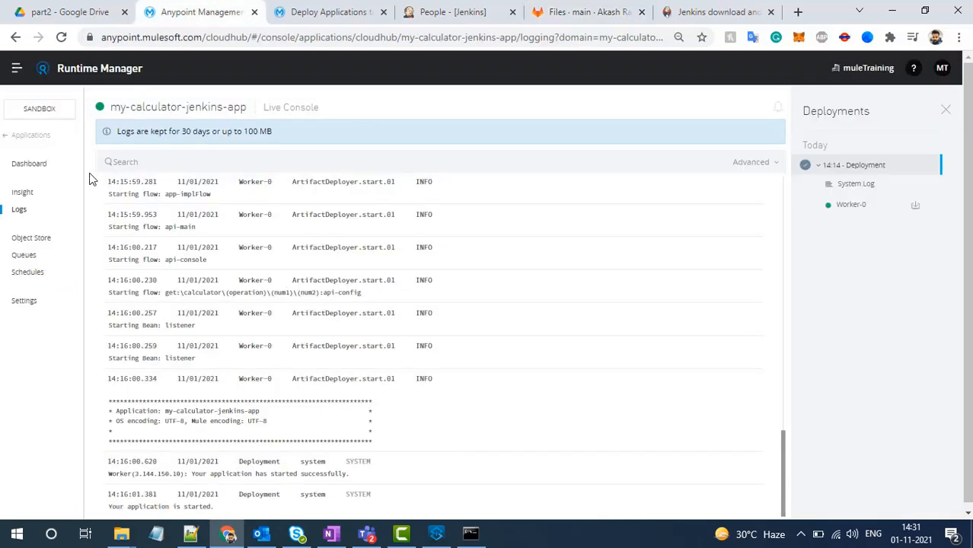
pyautogui.click(45, 138)
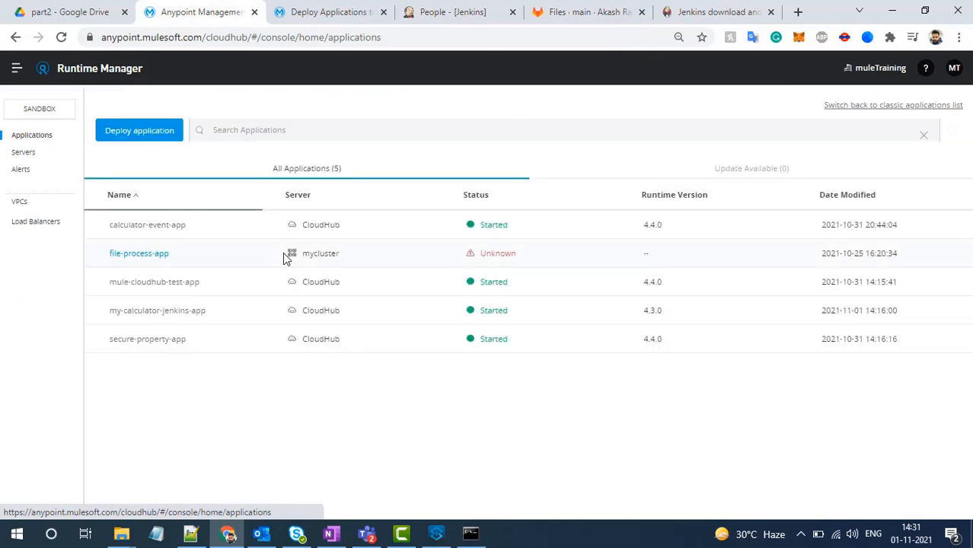
pyautogui.click(248, 317)
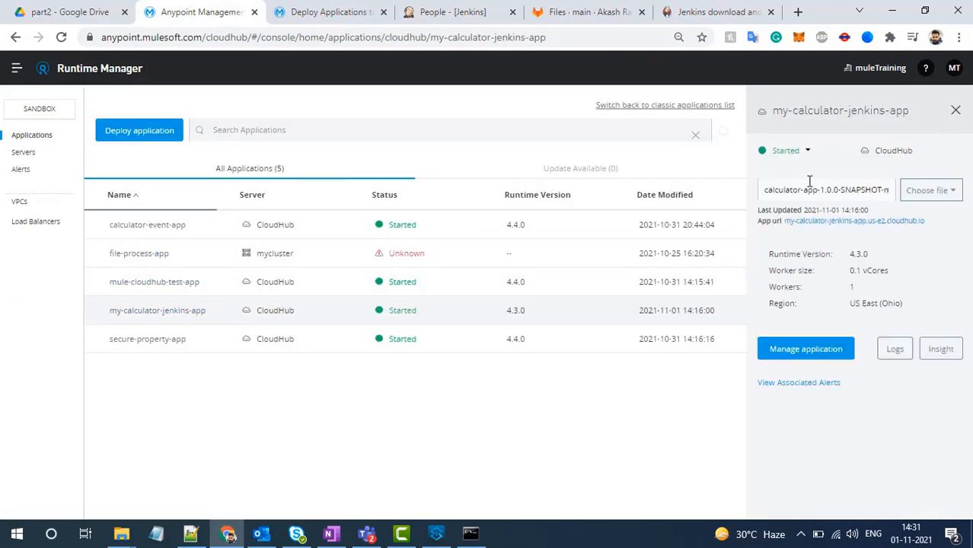
pyautogui.click(809, 153)
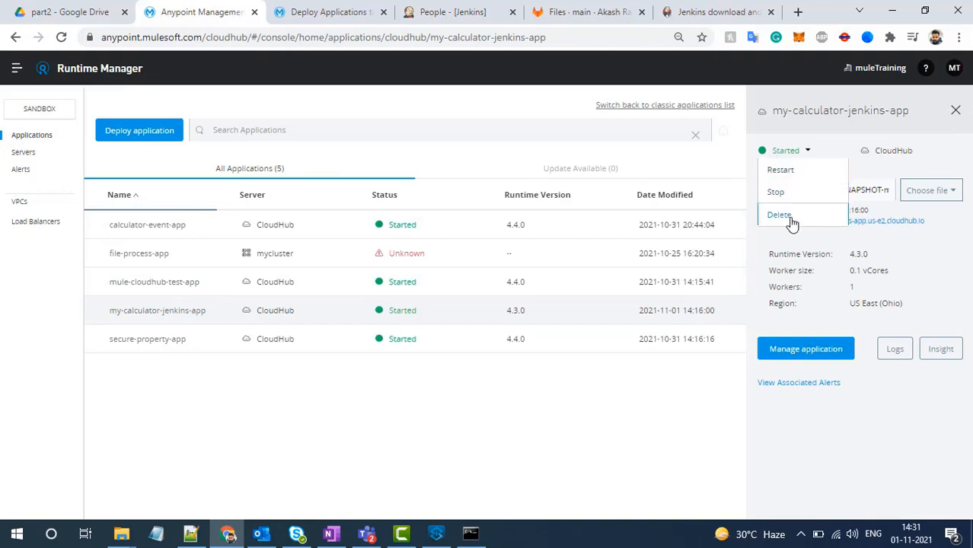
pyautogui.click(790, 218)
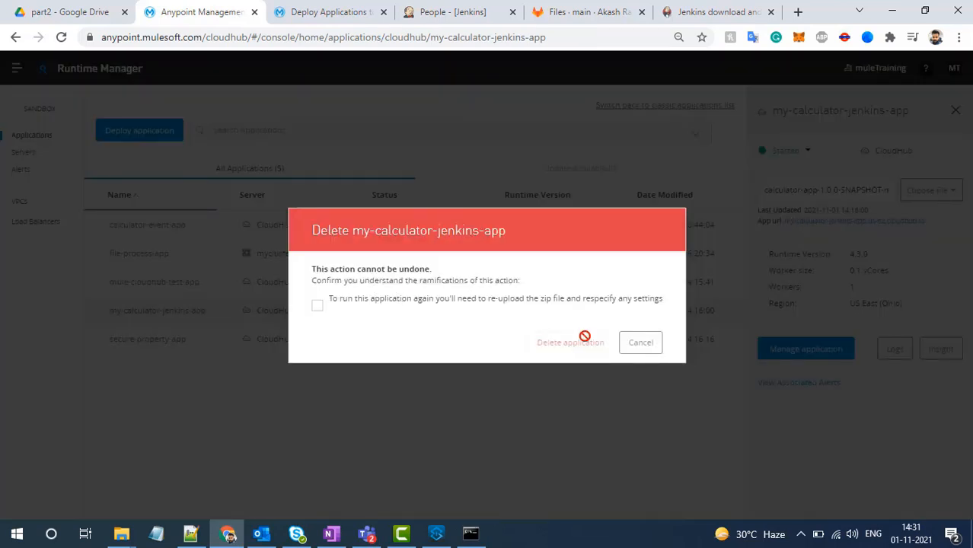
pyautogui.click(623, 344)
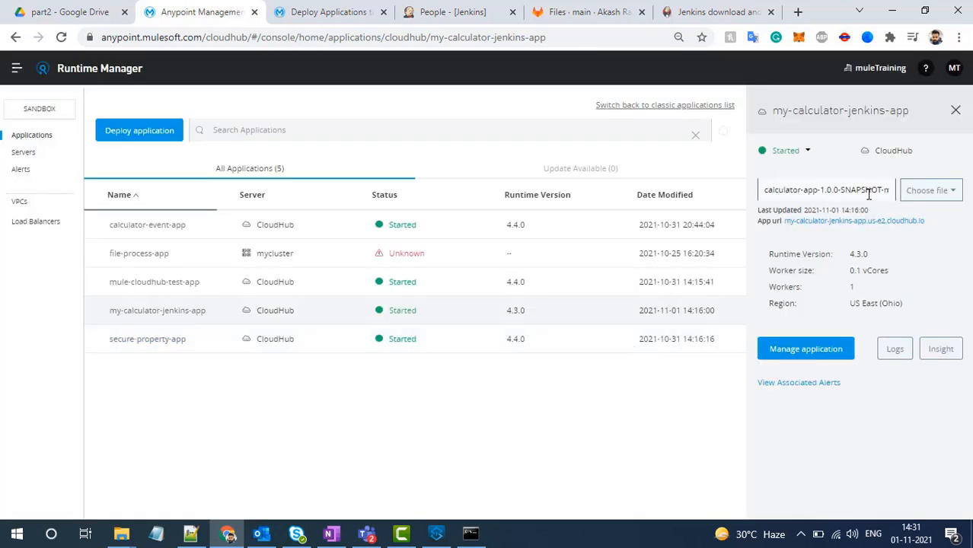
# - Examine the deployed JAR file name and the Maven output in the command prompt, and return to Runtime Manager
pyautogui.moveTo(827, 194); pyautogui.dragTo(890, 193)
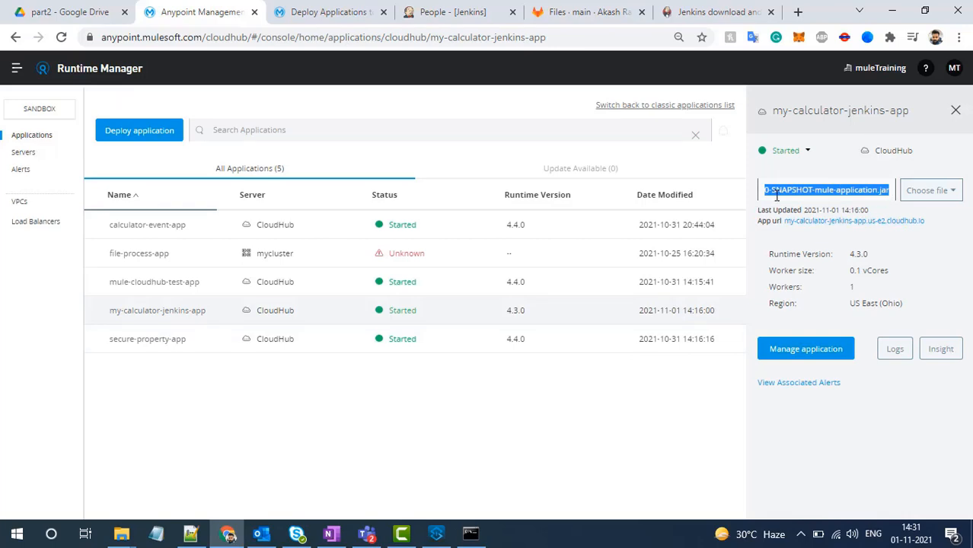
pyautogui.click(470, 533)
pyautogui.scroll(10, 529, 378)
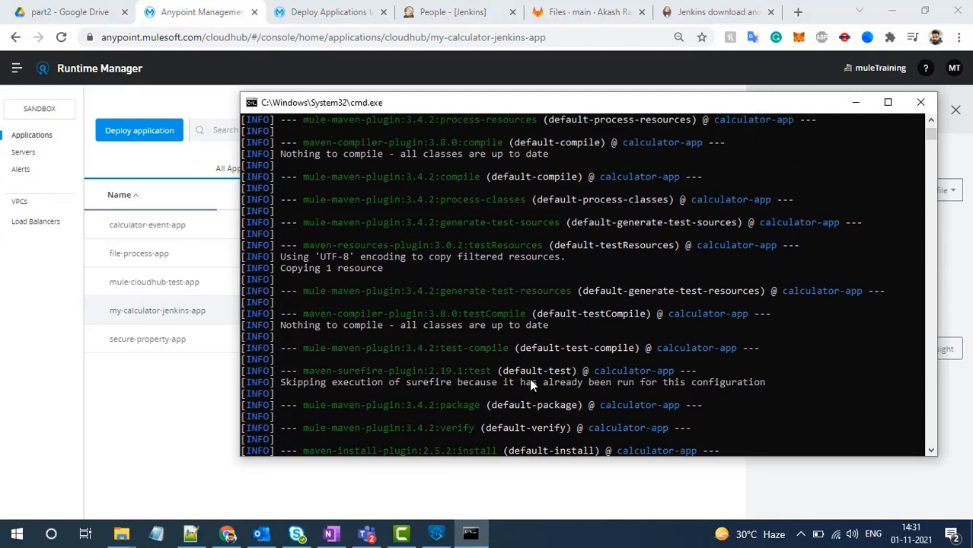
pyautogui.click(204, 407)
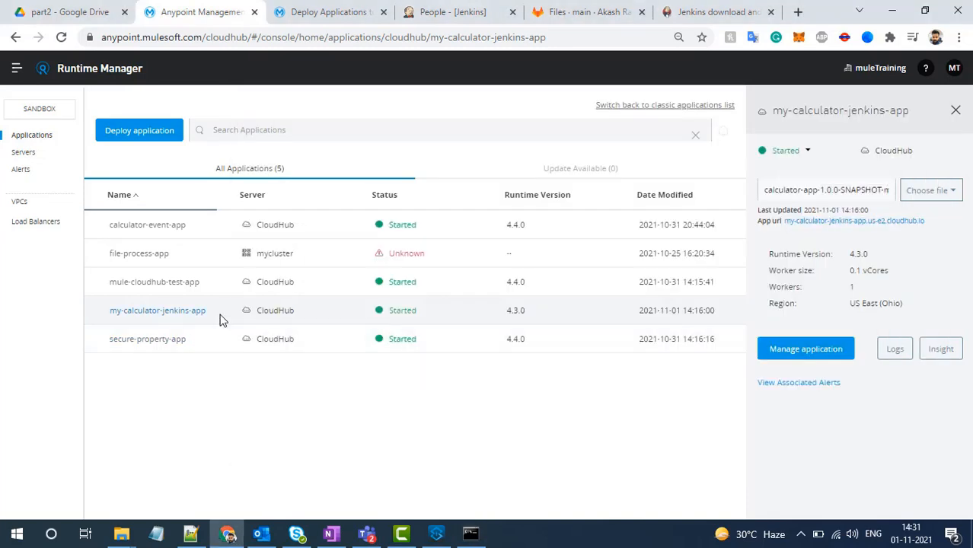
# - Delete my-calculator-jenkins-app from CloudHub, acknowledging that the zip file and settings must be supplied again to rerun it
pyautogui.click(808, 152)
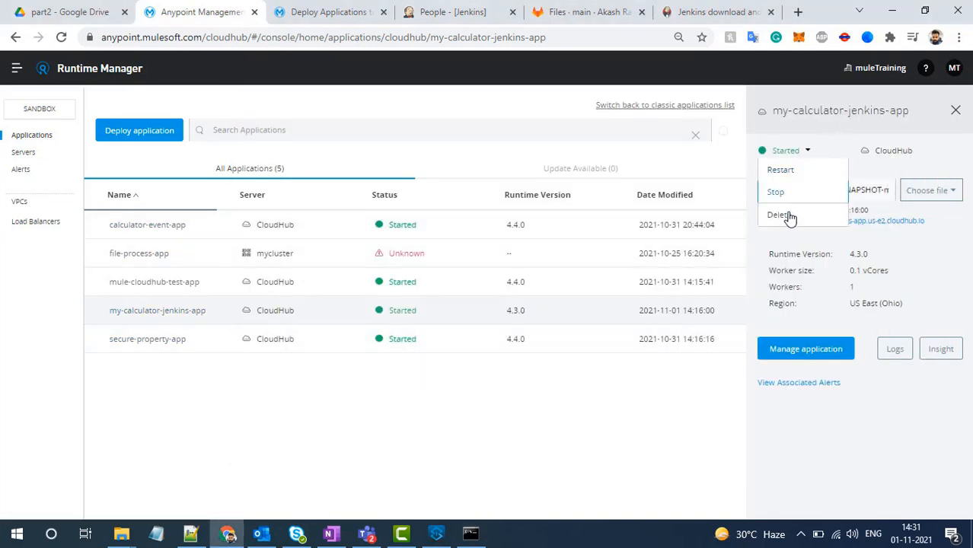
pyautogui.click(787, 219)
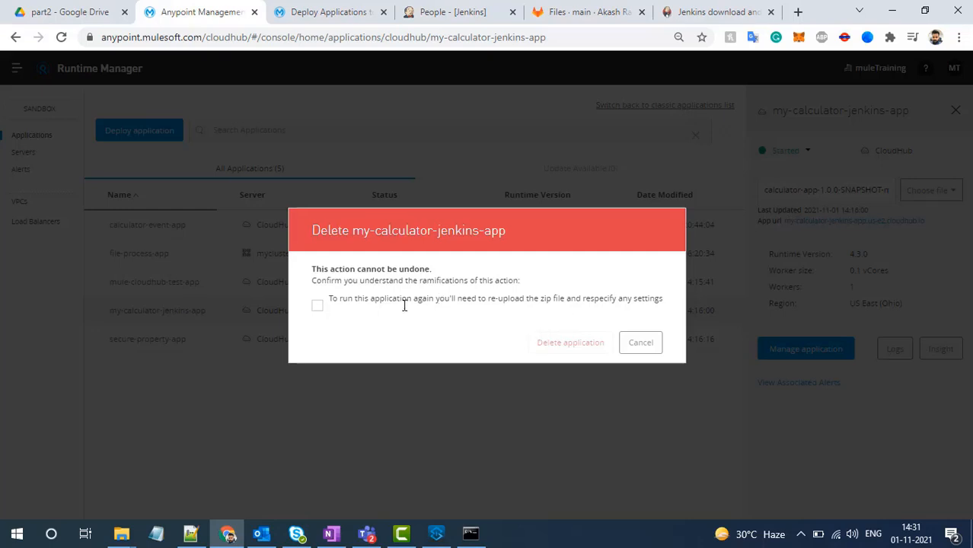
pyautogui.click(317, 305)
pyautogui.click(542, 344)
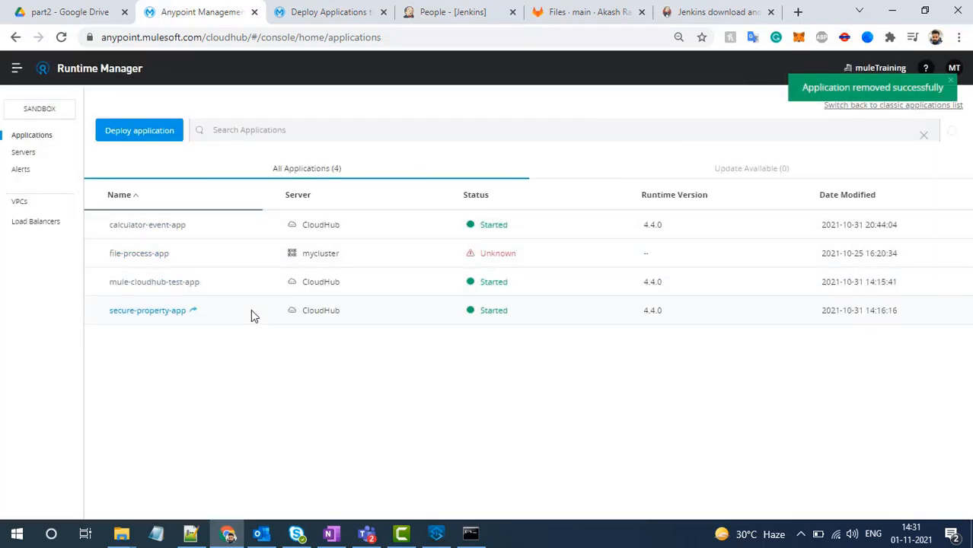
# - Look at the calculator-app repository in GitLab and return to the local Jenkins page
pyautogui.click(587, 9)
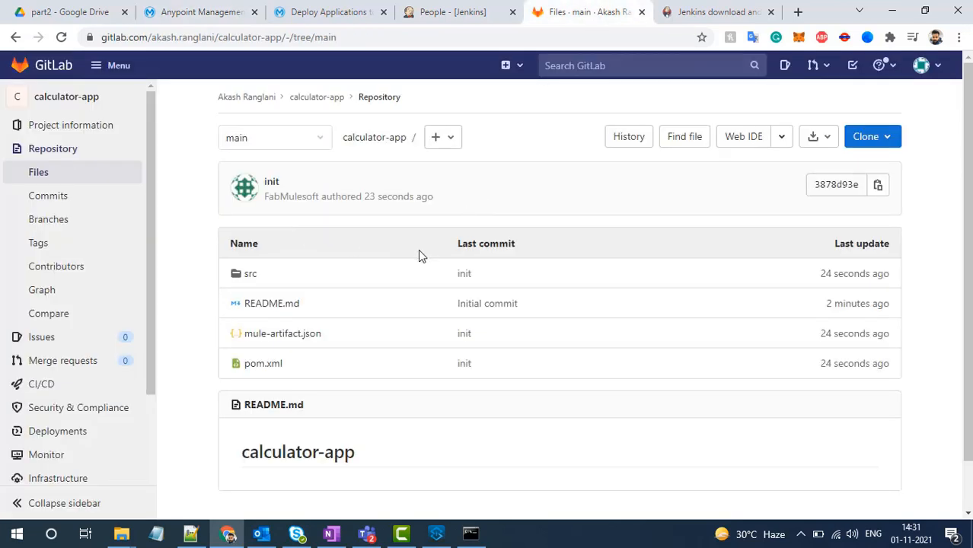
pyautogui.click(452, 17)
pyautogui.click(567, 12)
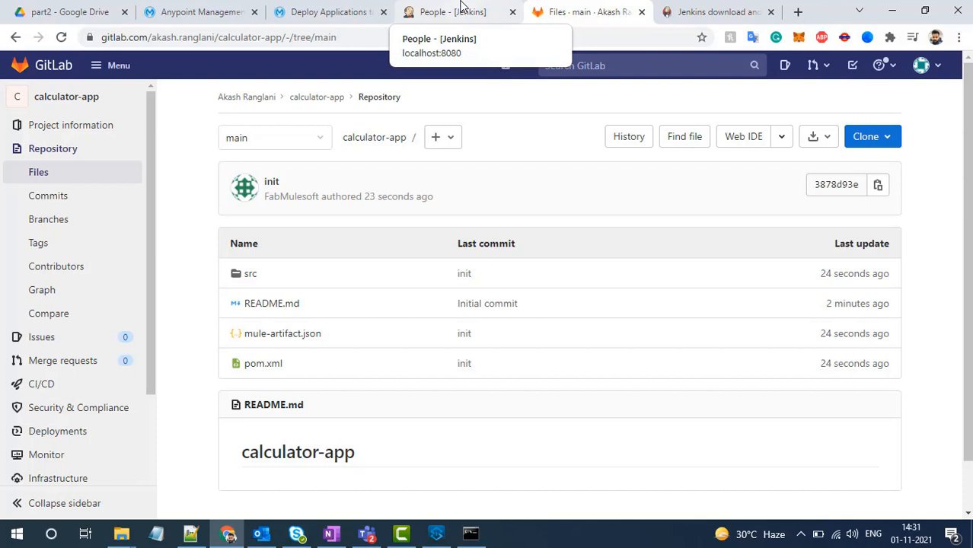
pyautogui.click(459, 7)
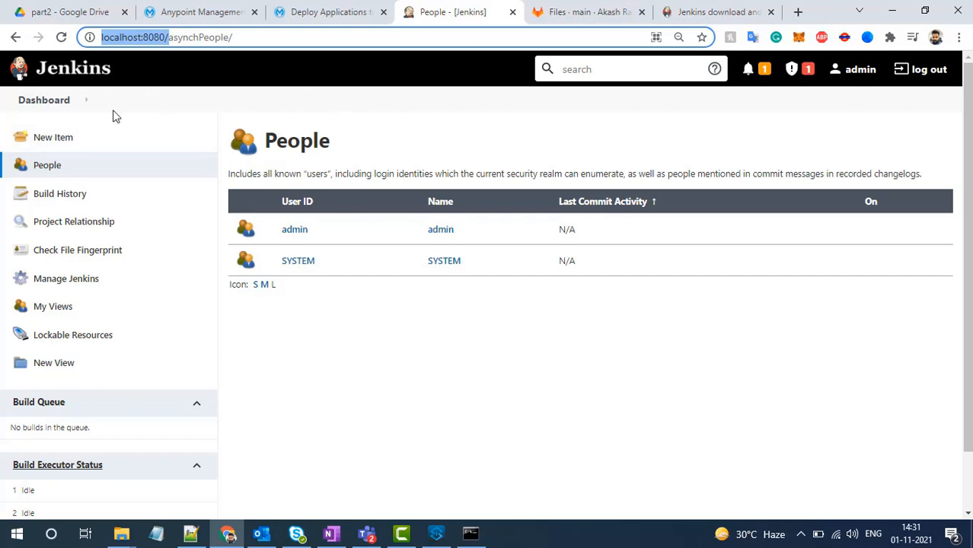
# - Start a new Jenkins item, sign in again, and dismiss the browser's password warning
pyautogui.click(54, 138)
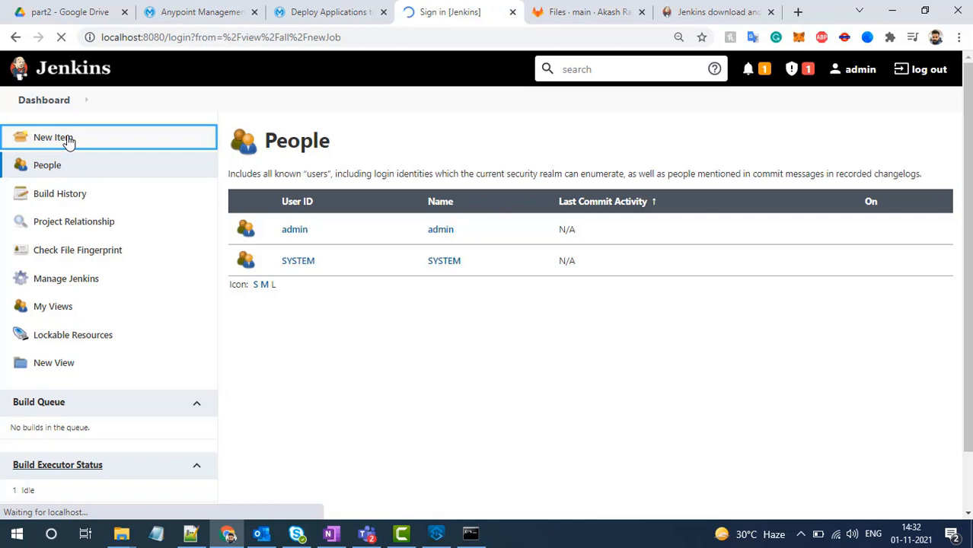
pyautogui.click(457, 352)
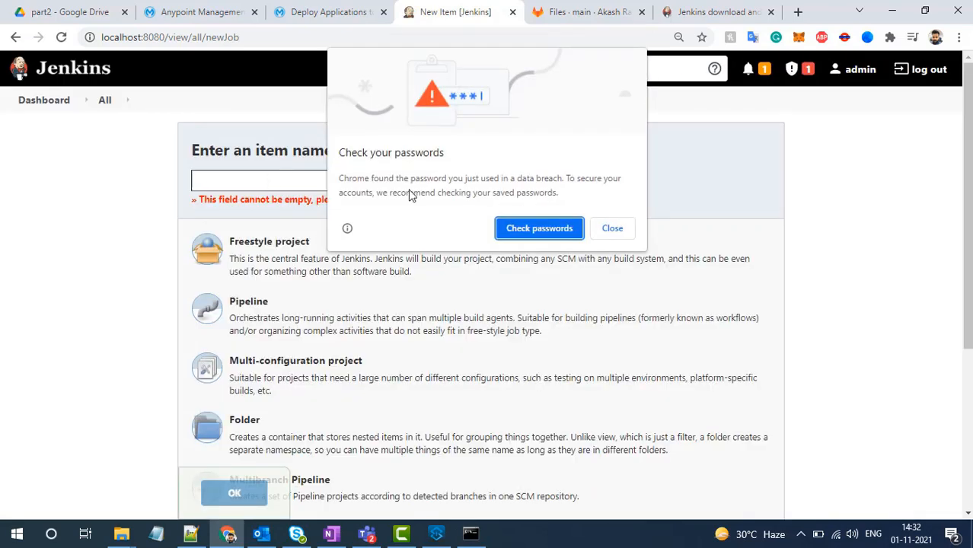
pyautogui.click(609, 228)
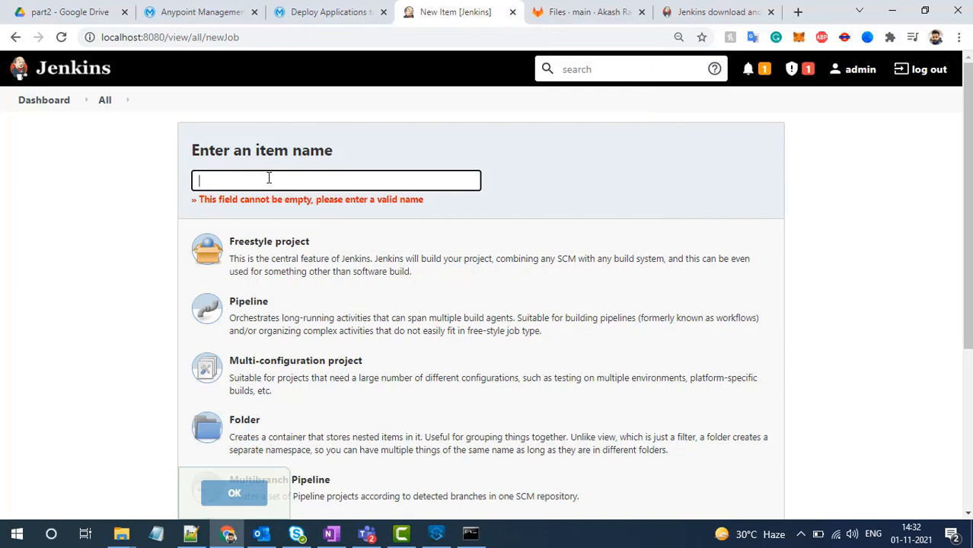
# - Create a Freestyle project named myJenkinsJob
pyautogui.write('myj')
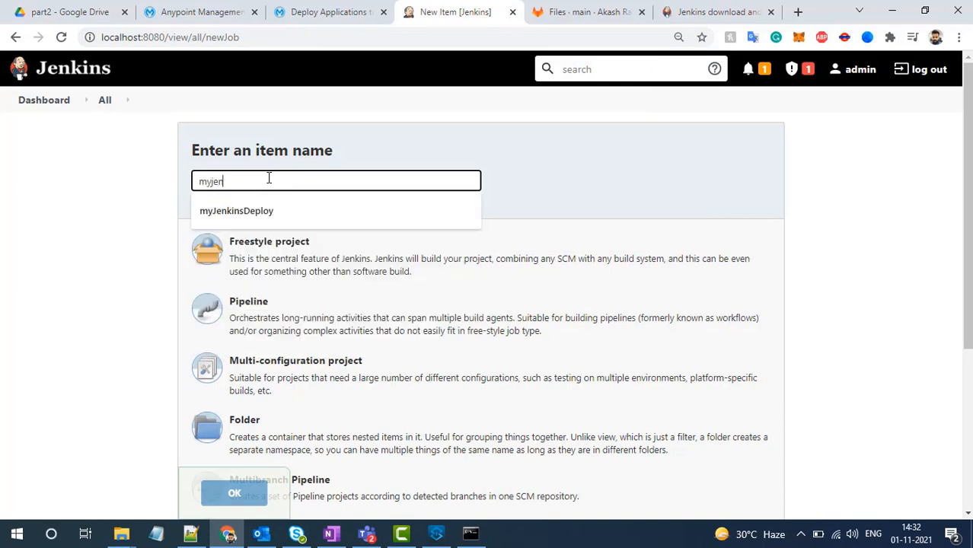
pyautogui.write('en')
pyautogui.press('Down')
pyautogui.press('BackSpace')
pyautogui.press('BackSpace')
pyautogui.press('BackSpace')
pyautogui.write('JenkinsJob')
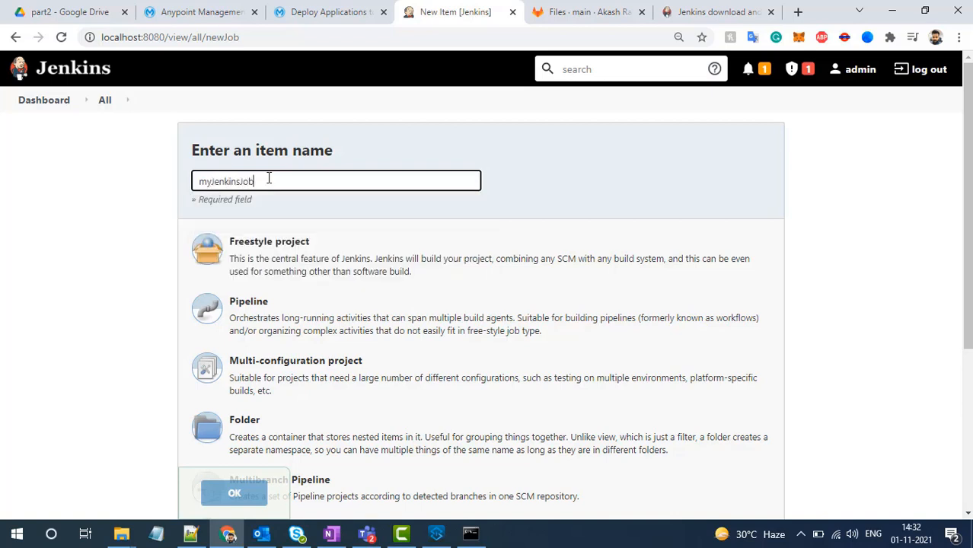
pyautogui.click(251, 261)
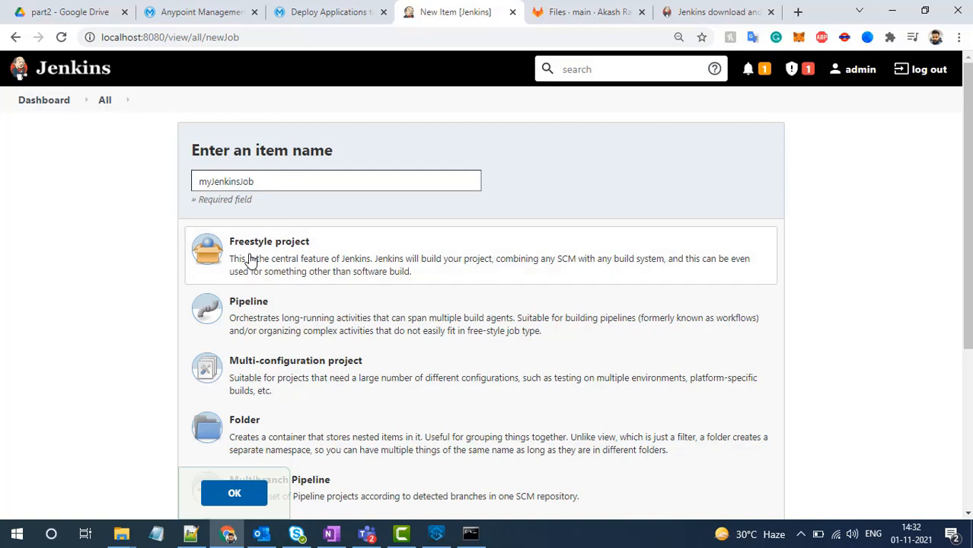
pyautogui.click(239, 496)
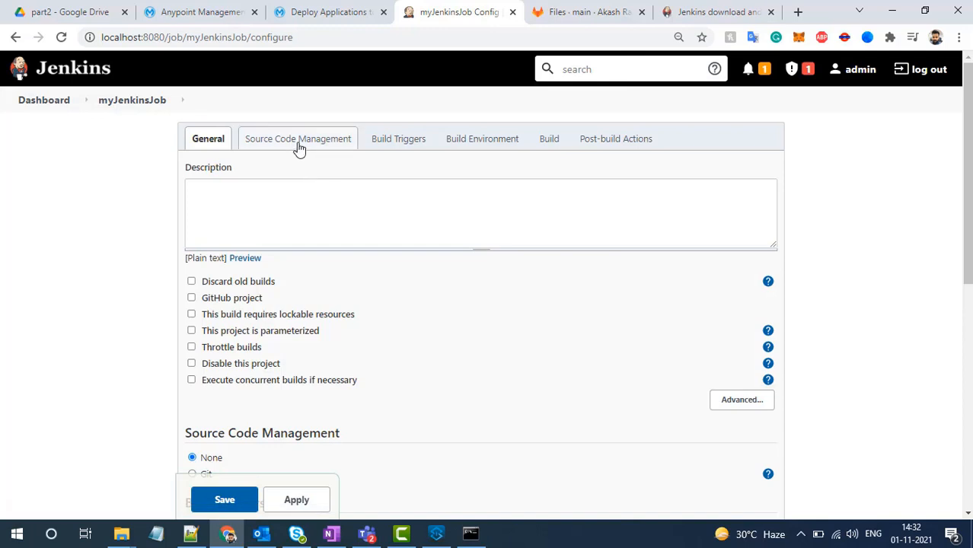
# - Enter "My Mule Applciation Deployment" as the job's description
pyautogui.click(258, 193)
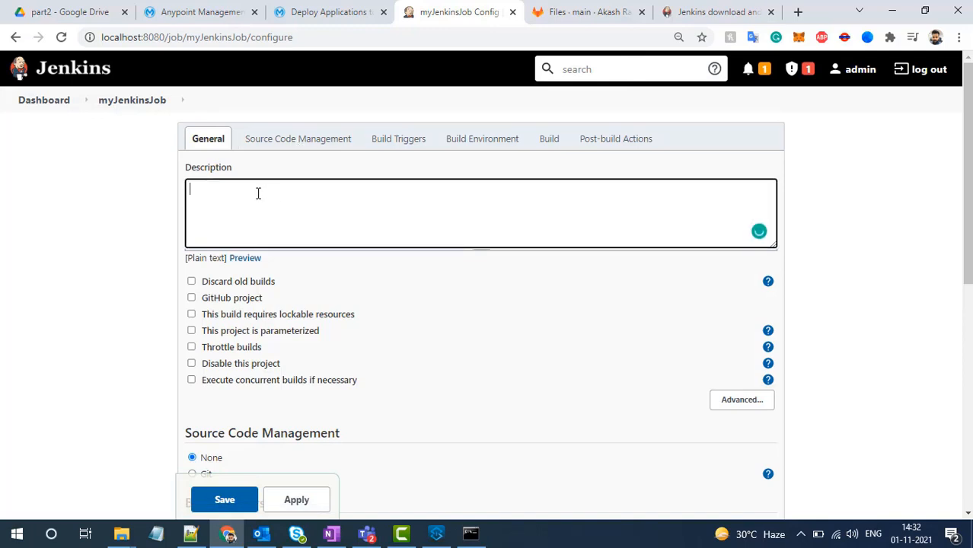
pyautogui.write('My Mule Applcia')
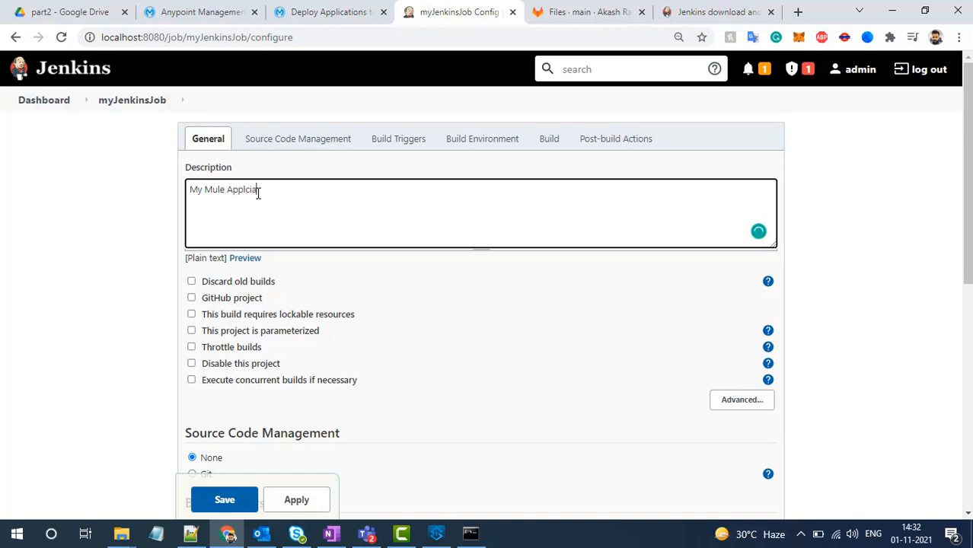
pyautogui.write('tion Deployment')
# - Choose Git as the source code management for myJenkinsJob
pyautogui.scroll(-3, 310, 244)
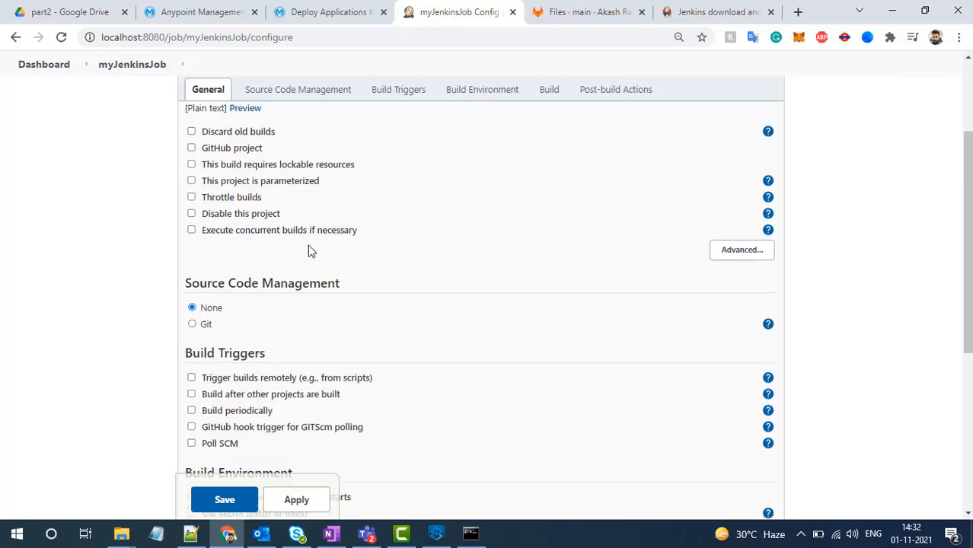
pyautogui.moveTo(206, 250)
pyautogui.mouseDown()
pyautogui.moveTo(346, 255)
pyautogui.moveTo(203, 245)
pyautogui.mouseUp()
pyautogui.click(321, 246)
pyautogui.scroll(1, 204, 245)
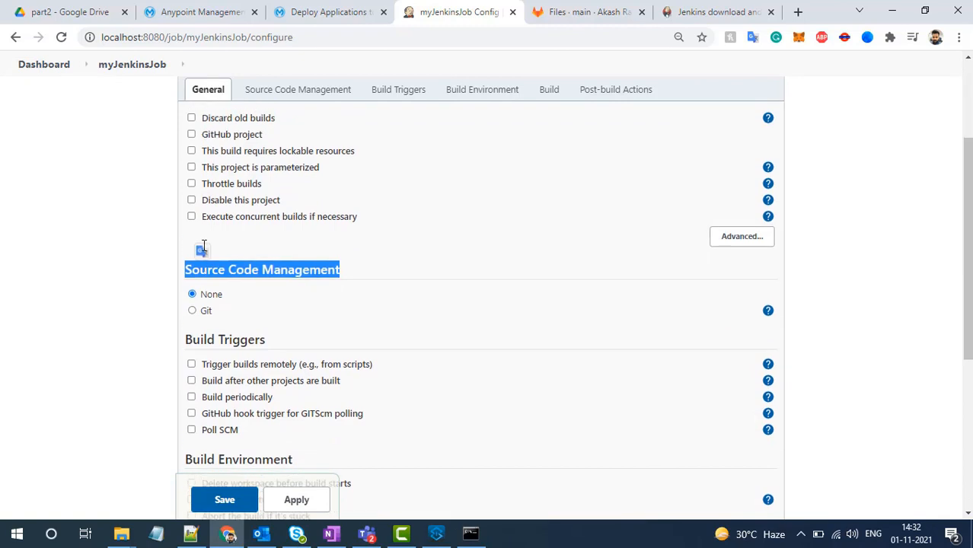
pyautogui.scroll(2, 203, 245)
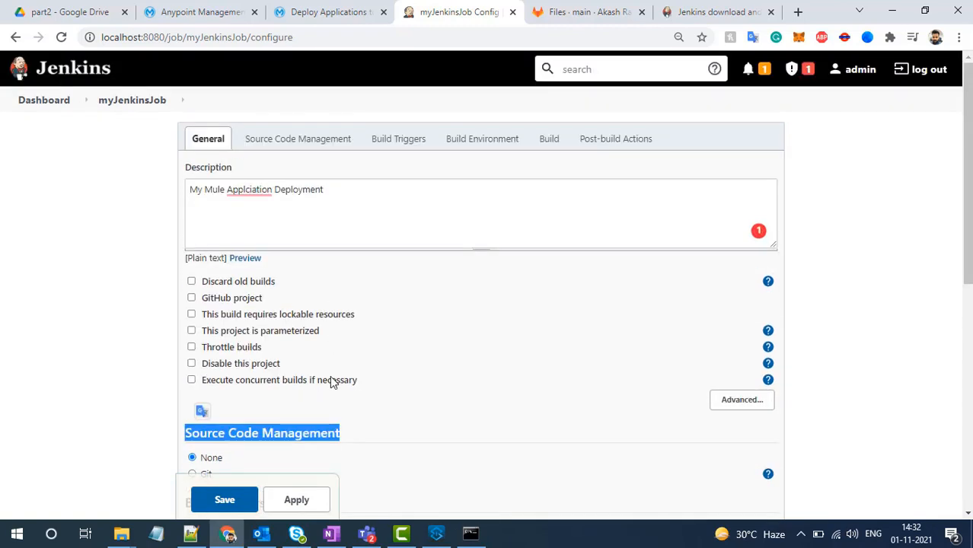
pyautogui.scroll(-1, 330, 378)
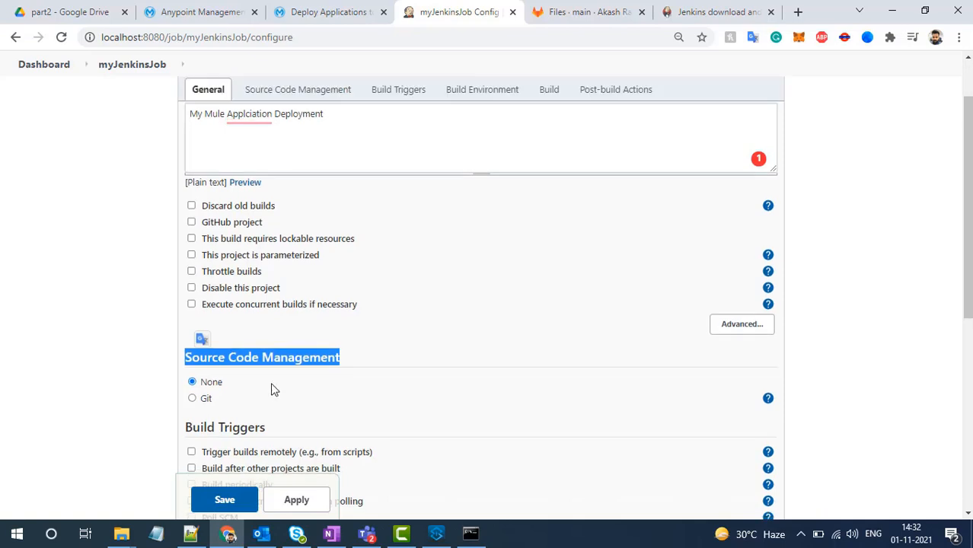
pyautogui.click(192, 398)
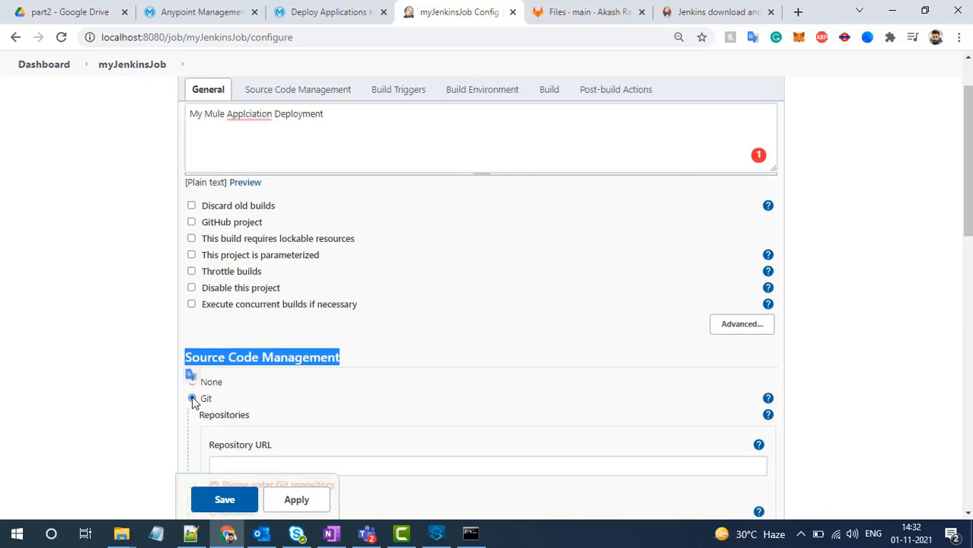
pyautogui.scroll(-2, 192, 399)
# - Copy the HTTPS clone URL of the calculator-app repository from GitLab and enter it as the job's repository URL
pyautogui.click(288, 320)
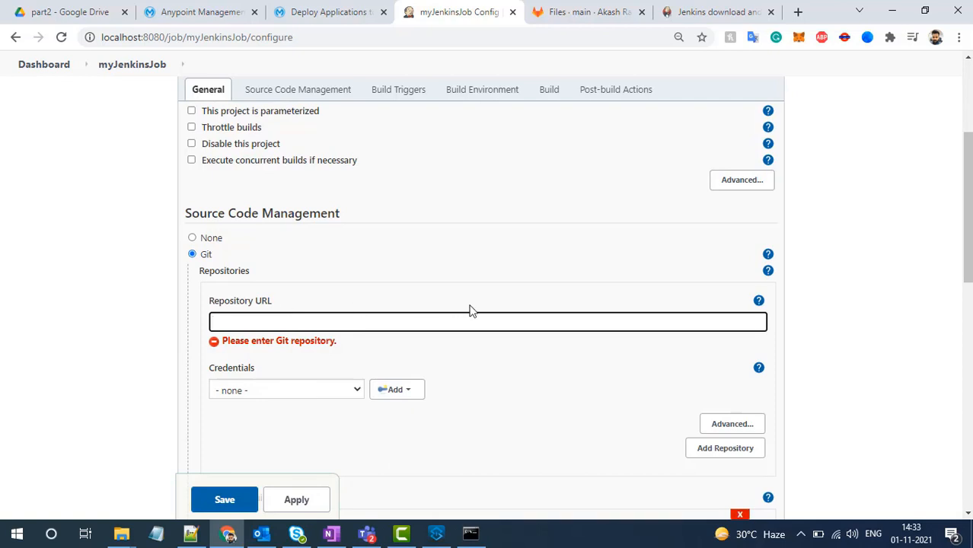
pyautogui.click(596, 13)
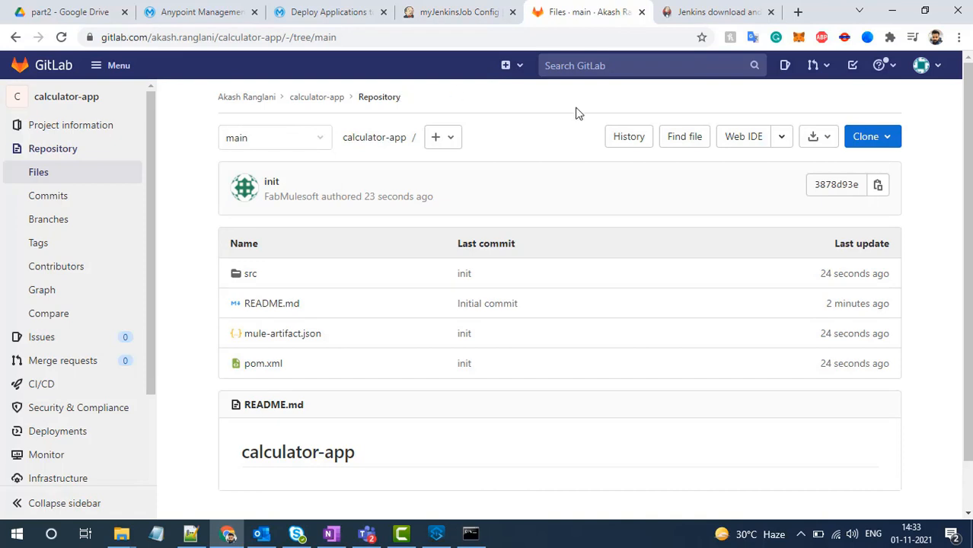
pyautogui.click(871, 137)
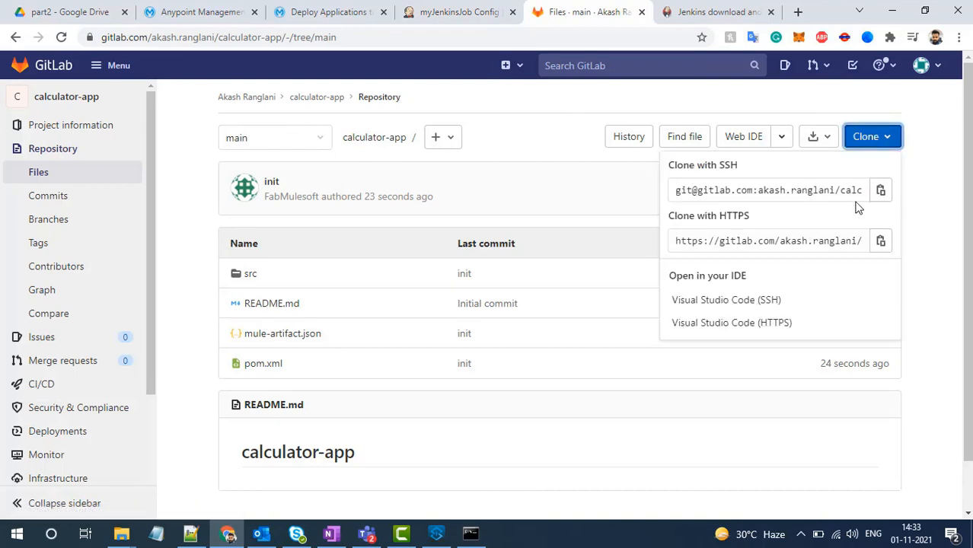
pyautogui.click(880, 241)
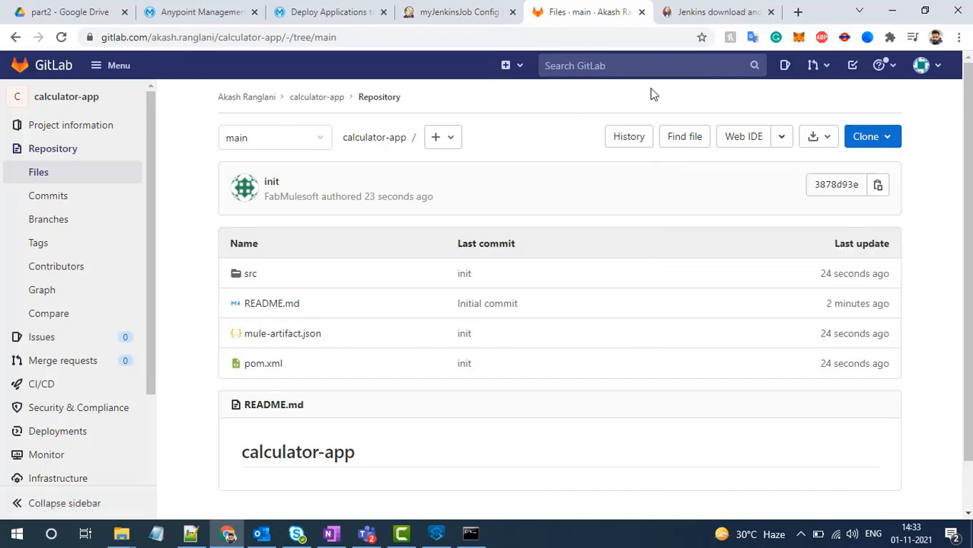
pyautogui.click(471, 9)
pyautogui.hotkey('ctrl', 'v')
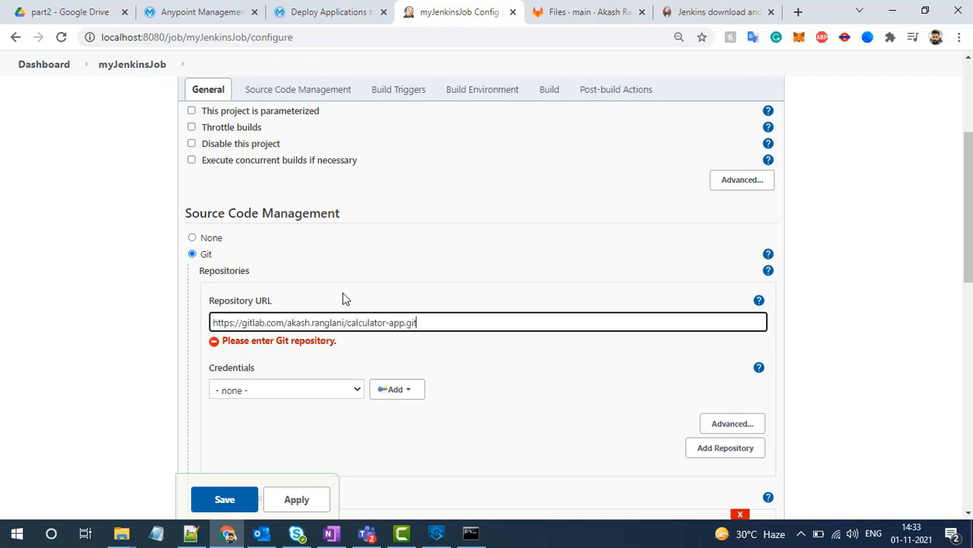
# - Select the stored account credentials for the job's Git repository
pyautogui.click(337, 388)
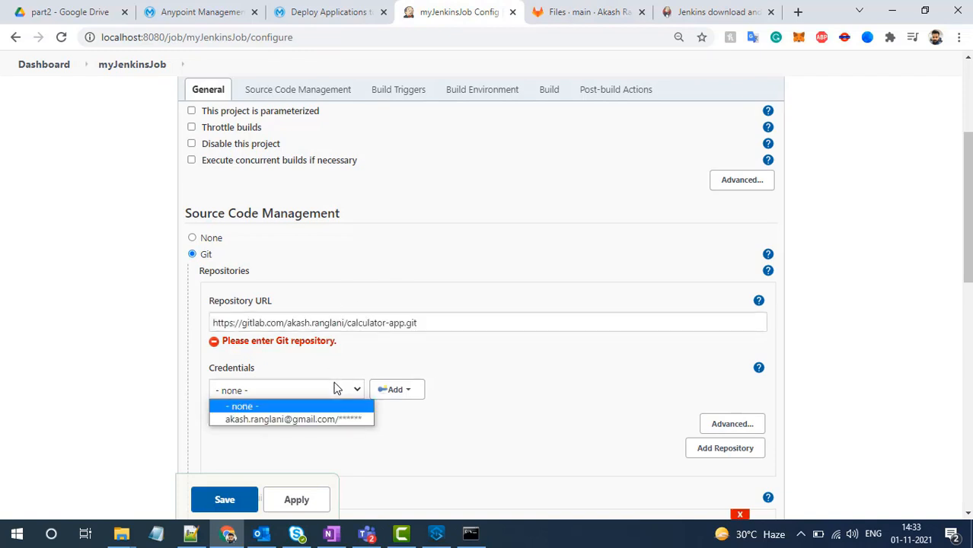
pyautogui.click(336, 417)
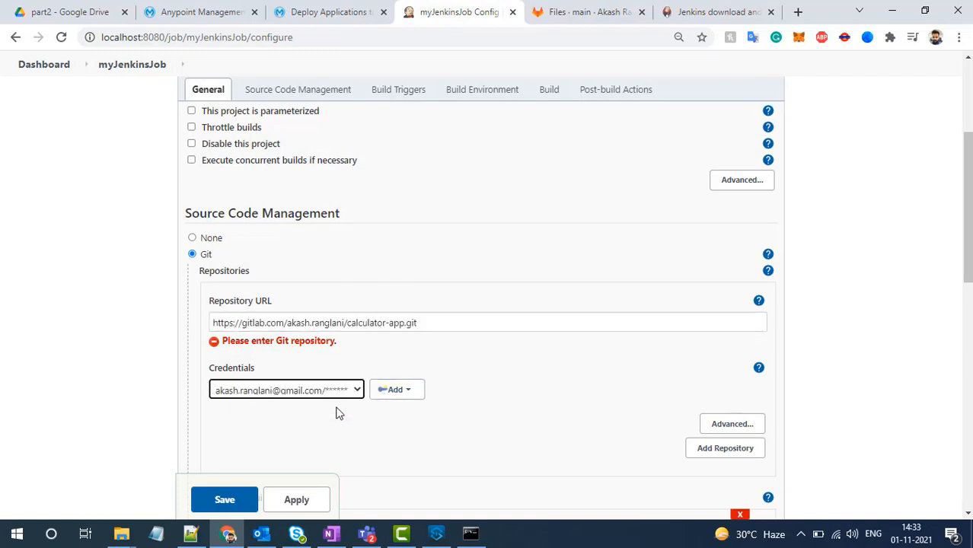
# - Examine the "Username with password" form for adding new Jenkins credentials and close it without adding any
pyautogui.click(399, 391)
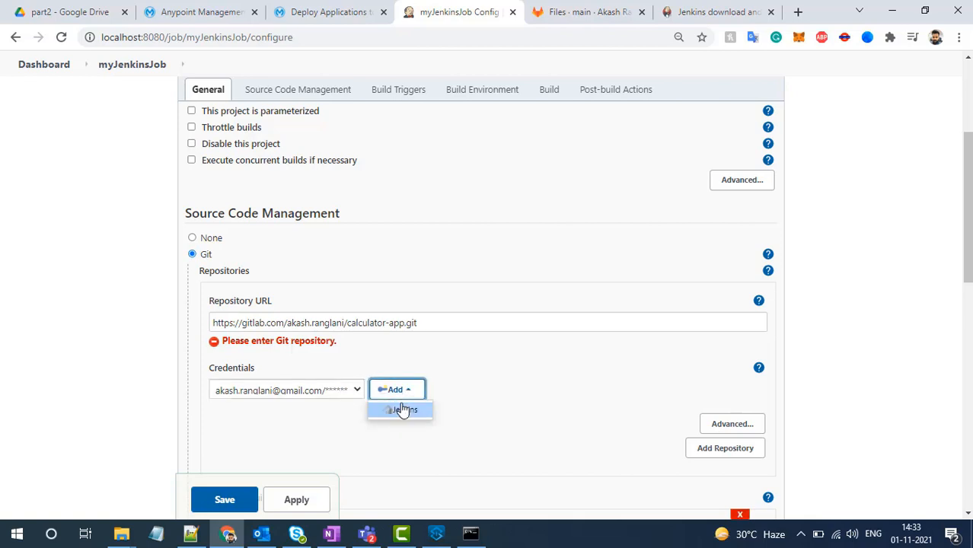
pyautogui.click(401, 412)
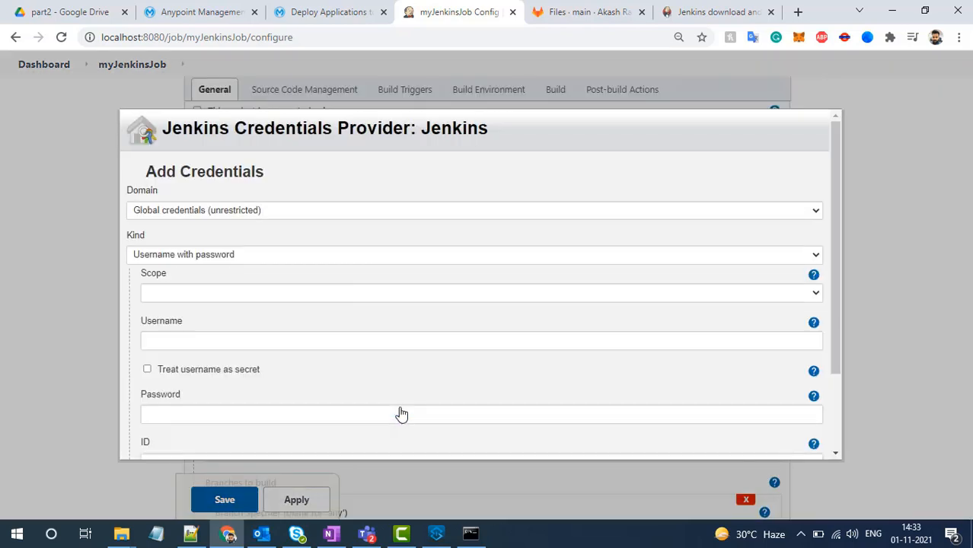
pyautogui.click(251, 258)
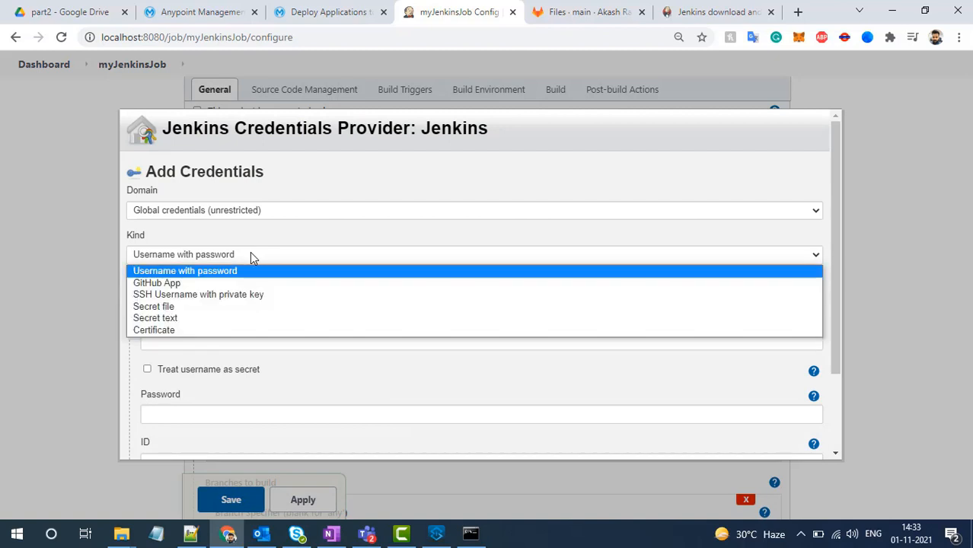
pyautogui.click(252, 258)
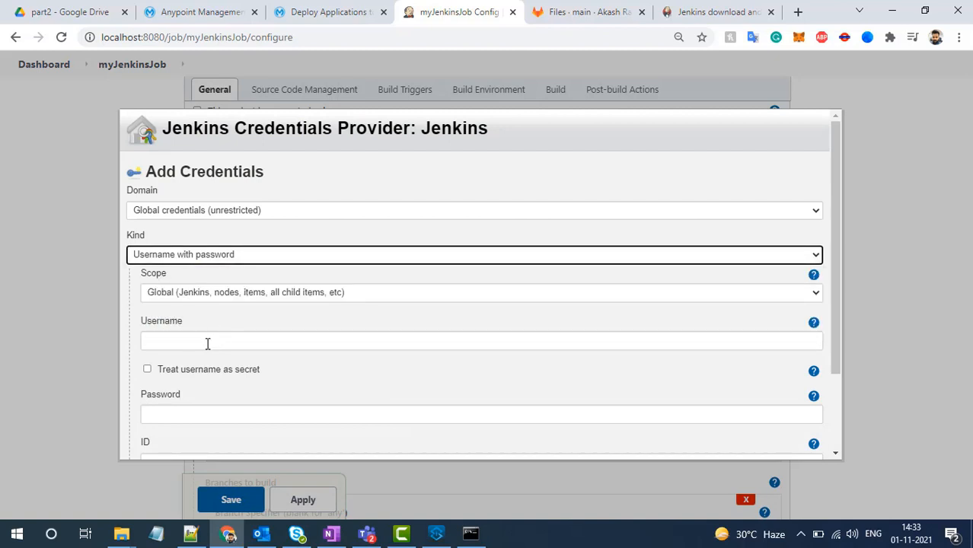
pyautogui.click(207, 343)
pyautogui.click(226, 411)
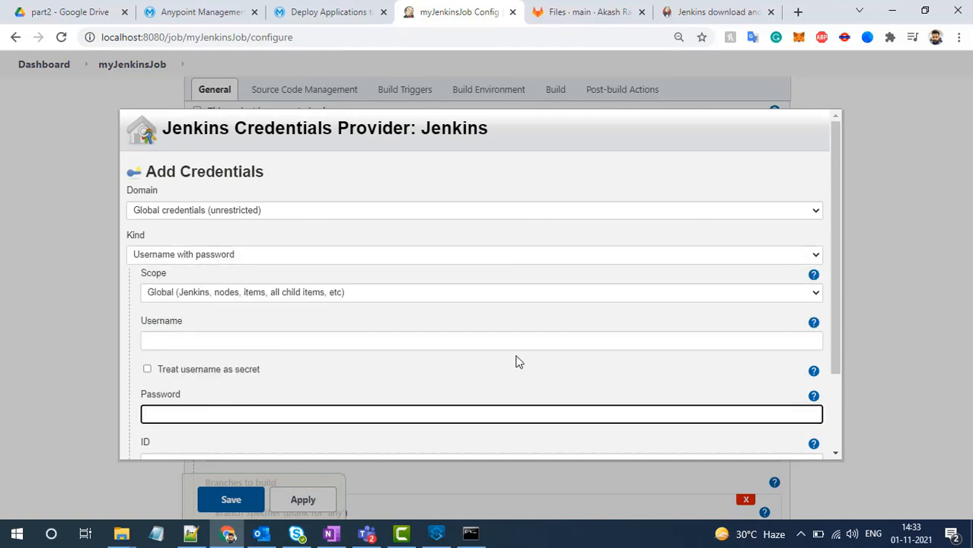
pyautogui.scroll(-2, 408, 362)
pyautogui.click(209, 448)
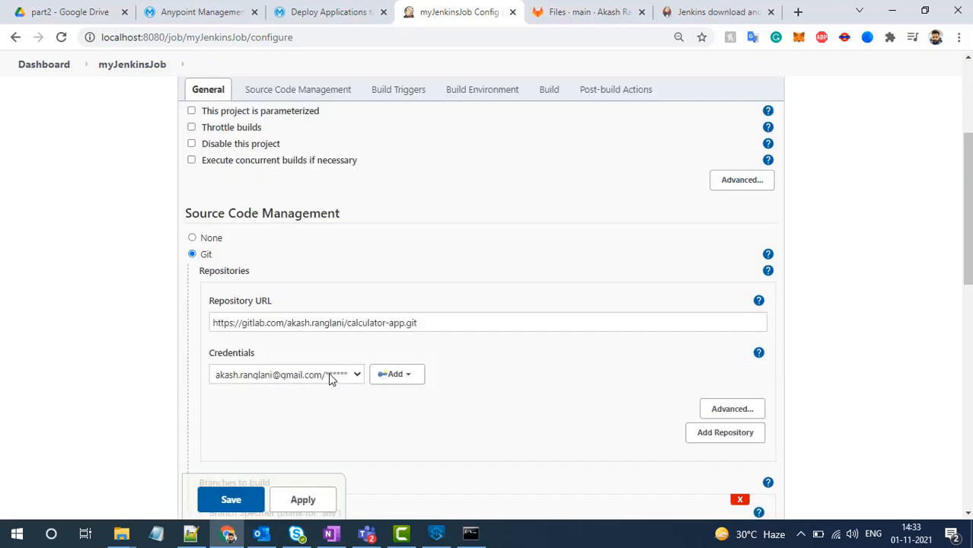
# - Keep the stored credentials selected and set the branch specifier to */main, matching the calculator-app repository's branch in GitLab
pyautogui.click(328, 373)
pyautogui.click(297, 404)
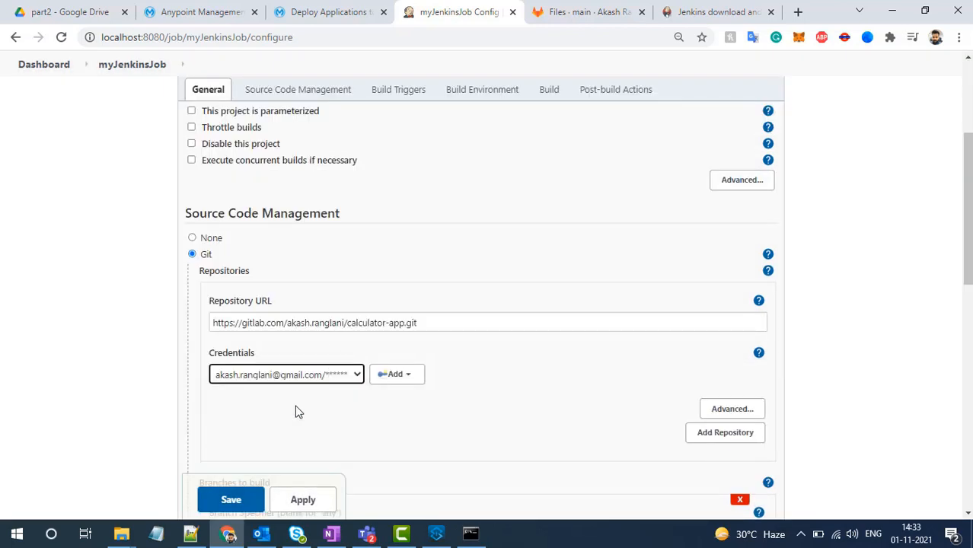
pyautogui.scroll(-3, 297, 411)
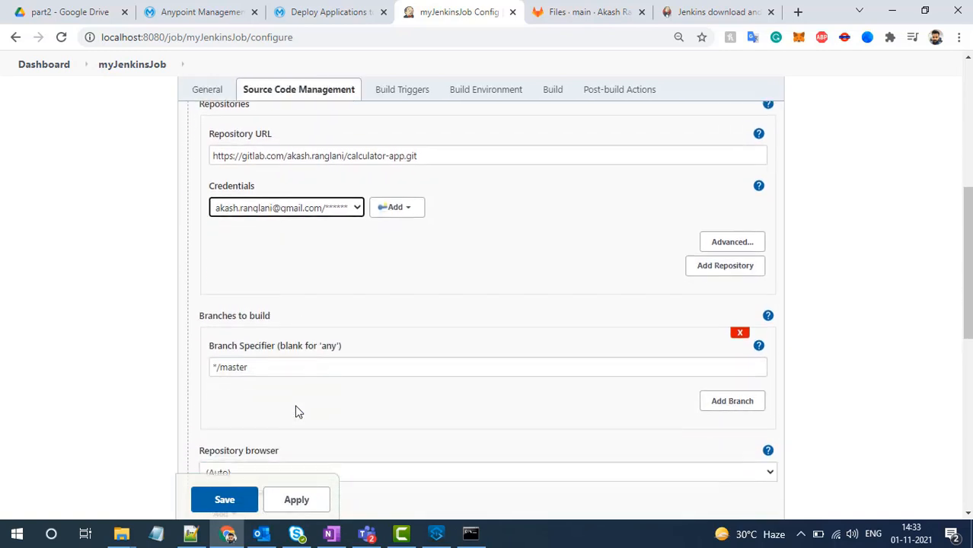
pyautogui.scroll(-1, 298, 412)
pyautogui.moveTo(253, 315); pyautogui.dragTo(221, 320)
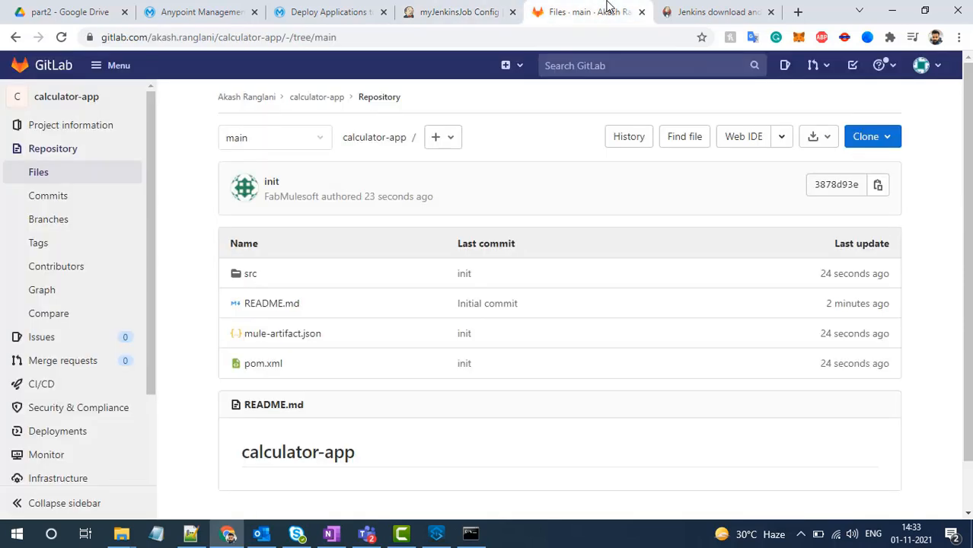
pyautogui.click(605, 11)
pyautogui.click(267, 147)
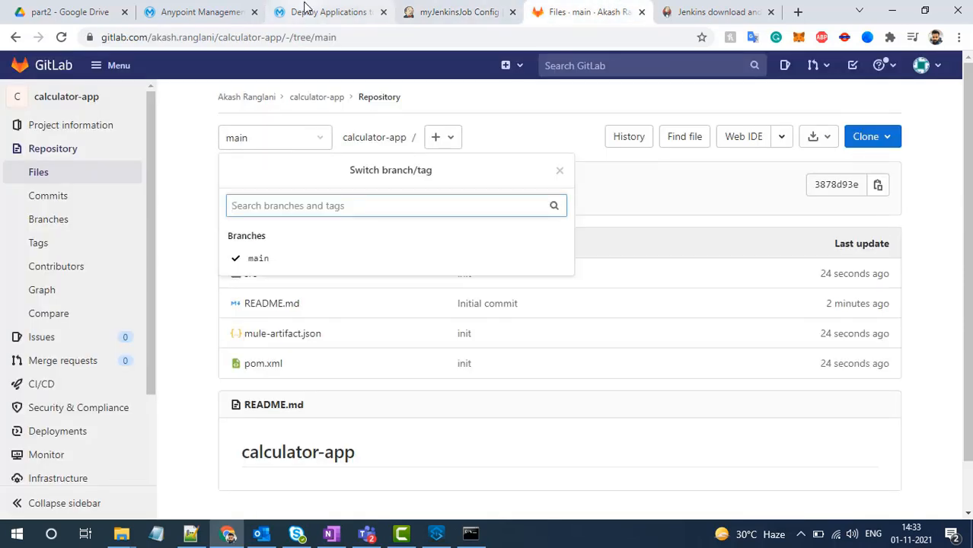
pyautogui.click(456, 12)
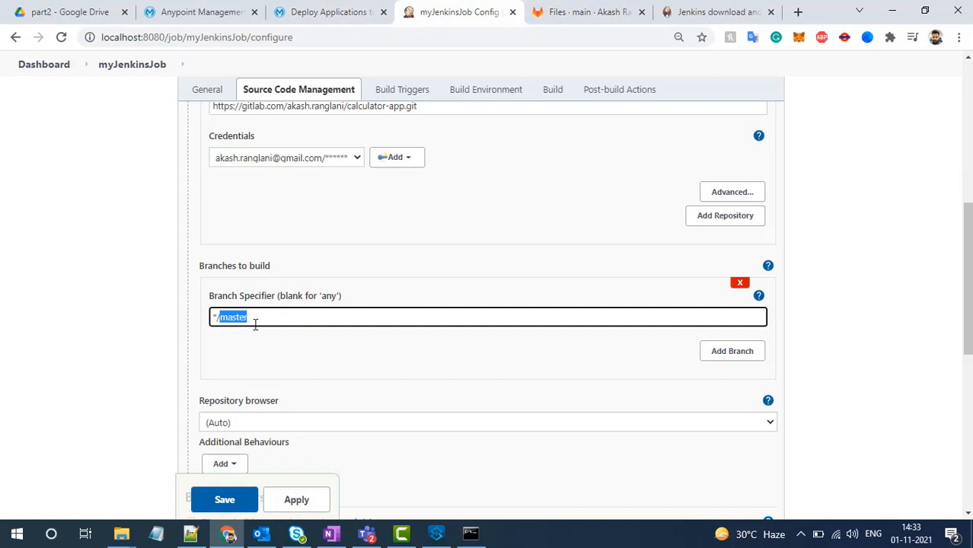
pyautogui.write('ma')
# - Enable the Poll SCM build trigger with the schedule * * * * * and disable it again
pyautogui.scroll(-4, 255, 324)
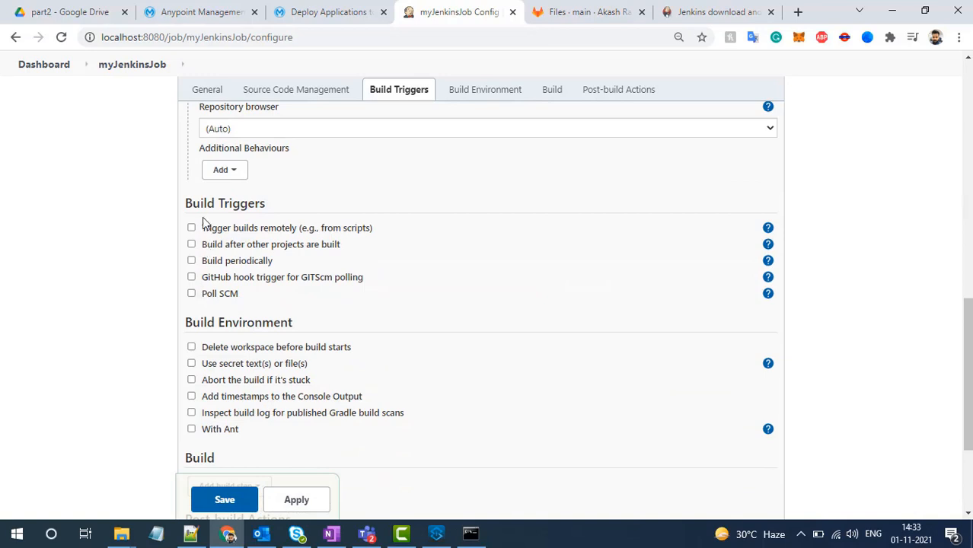
pyautogui.moveTo(182, 203)
pyautogui.mouseDown()
pyautogui.moveTo(268, 206)
pyautogui.moveTo(188, 204)
pyautogui.mouseUp()
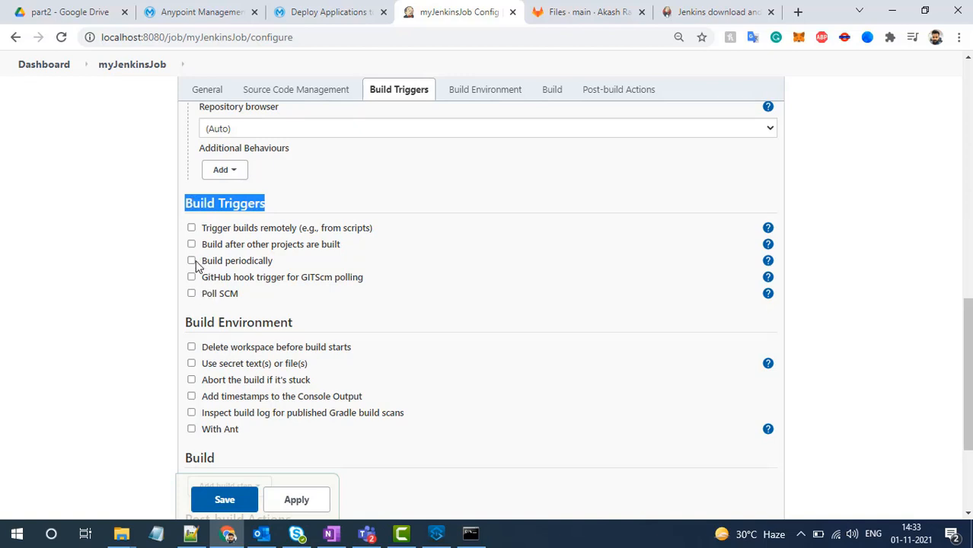
pyautogui.click(191, 294)
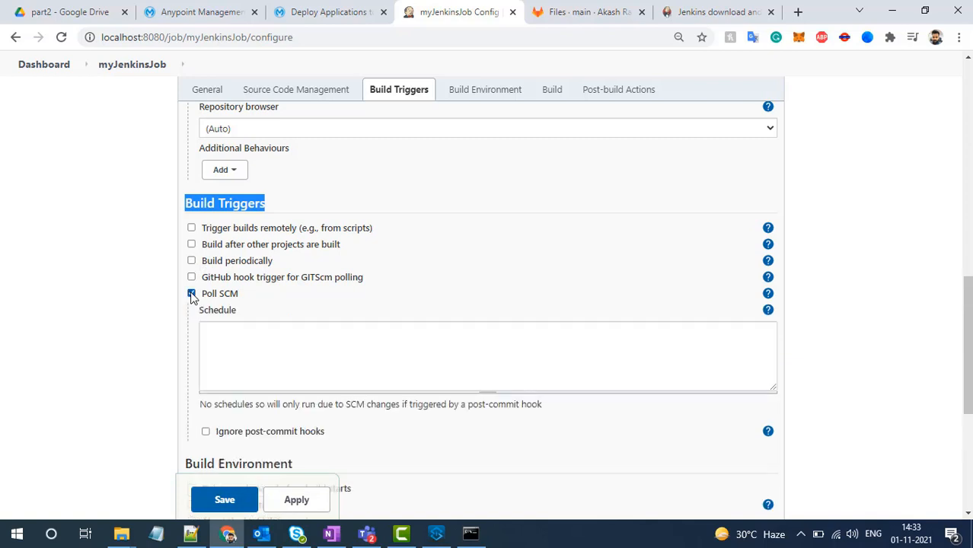
pyautogui.click(231, 352)
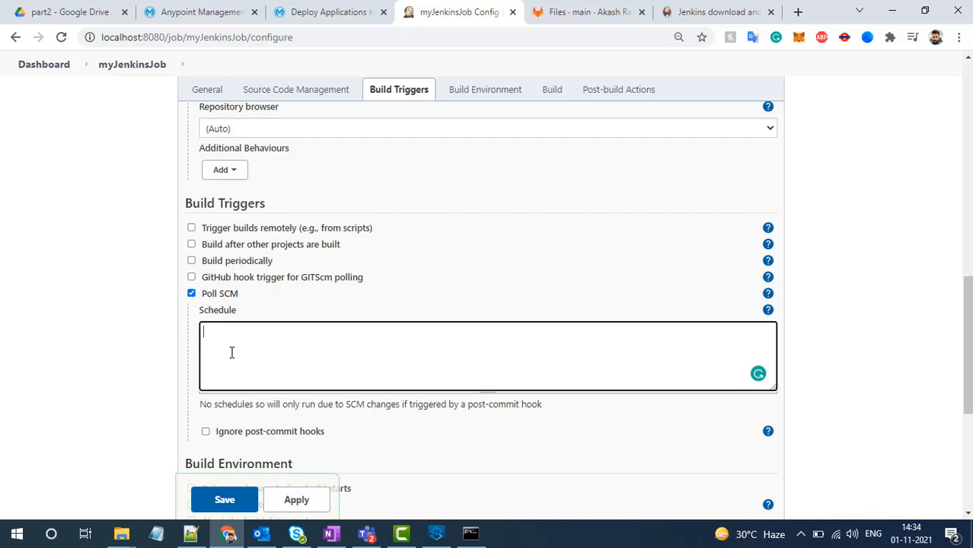
pyautogui.write('* * * * *')
pyautogui.moveTo(217, 346); pyautogui.dragTo(162, 345)
pyautogui.click(191, 294)
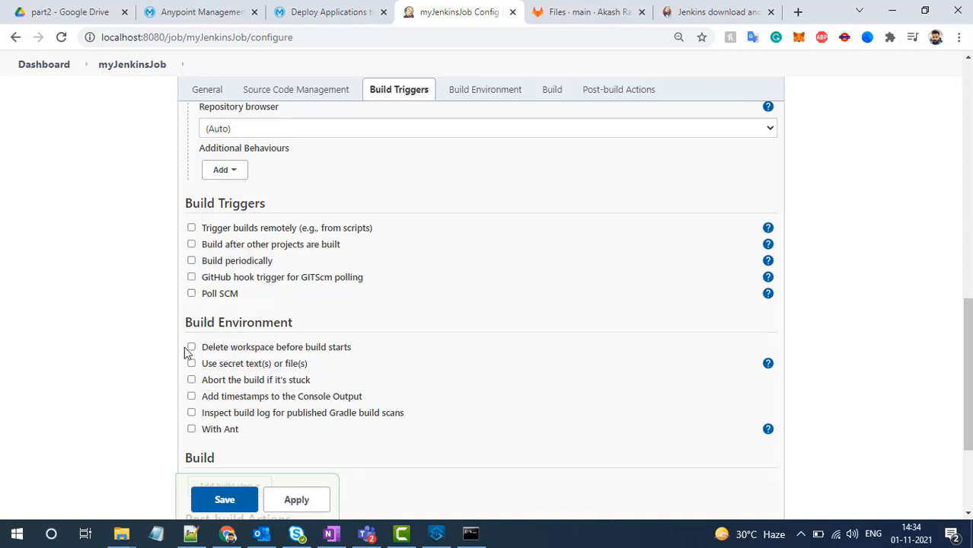
# - Add an "Execute Windows batch command" build step to myJenkinsJob
pyautogui.scroll(-2, 184, 347)
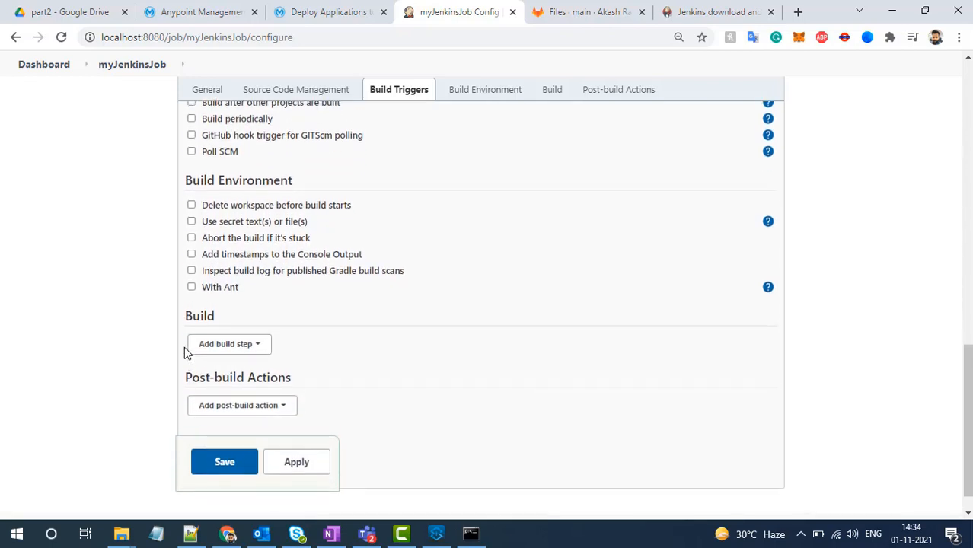
pyautogui.scroll(1, 184, 346)
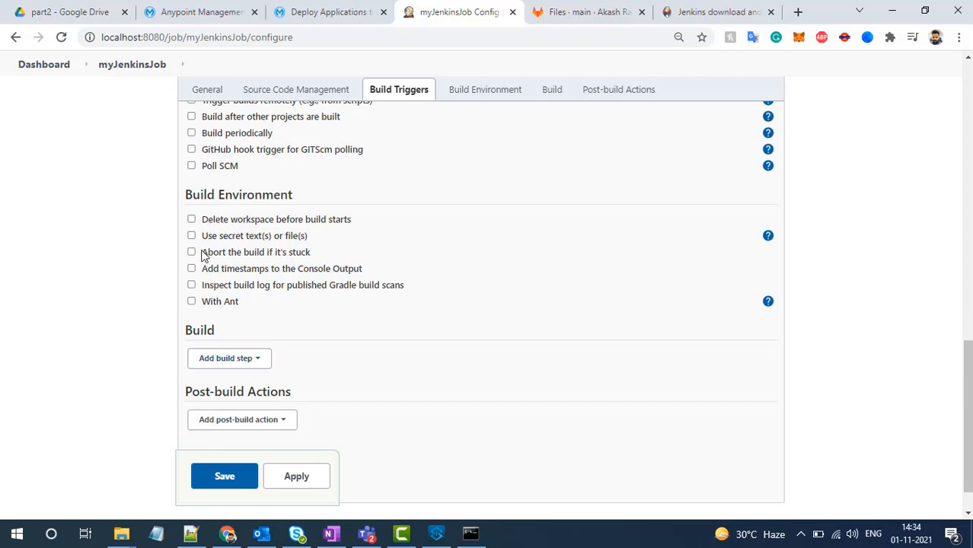
pyautogui.click(248, 360)
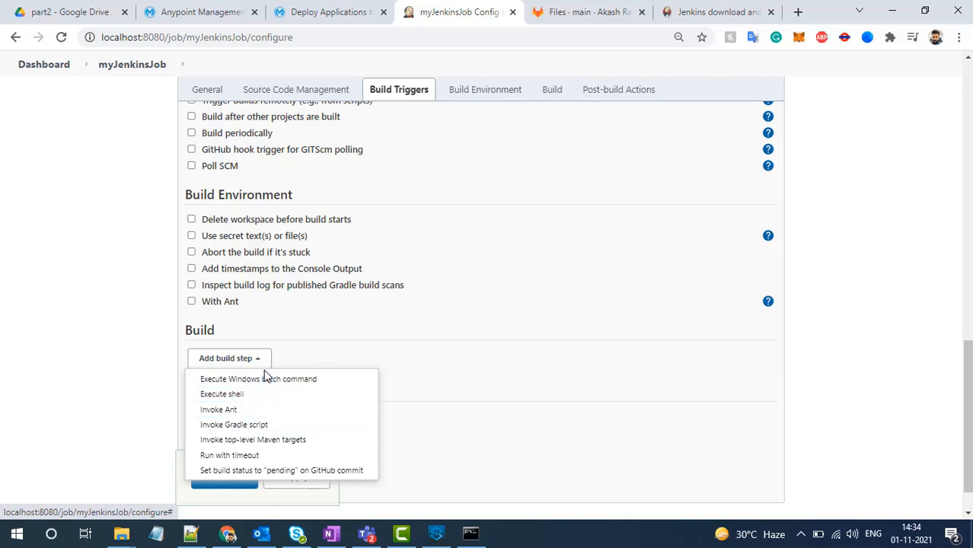
pyautogui.click(258, 383)
pyautogui.click(335, 408)
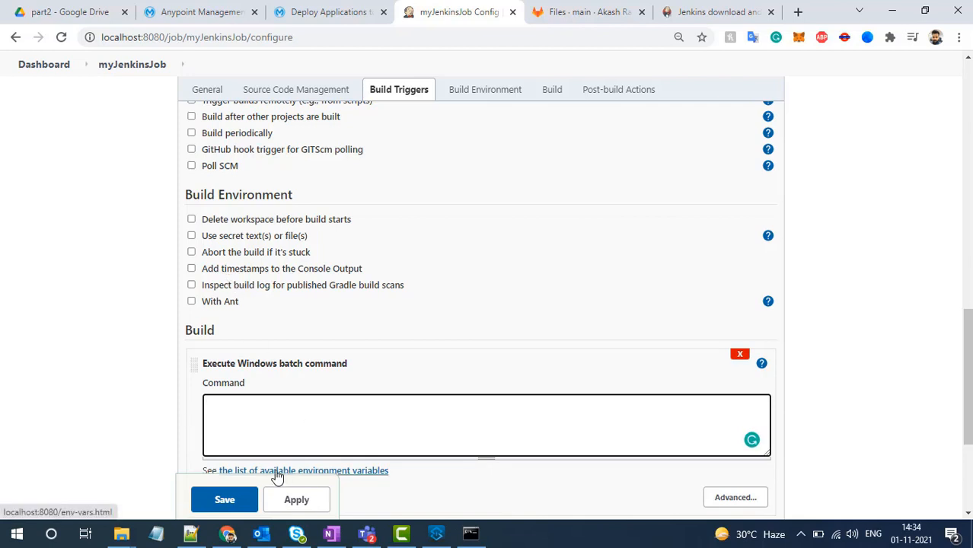
# - Switch to Notepad++ to examine the options of the mvn deploy command, and look at its target folder C:\snapshots in File Explorer
pyautogui.click(191, 534)
pyautogui.click(327, 206)
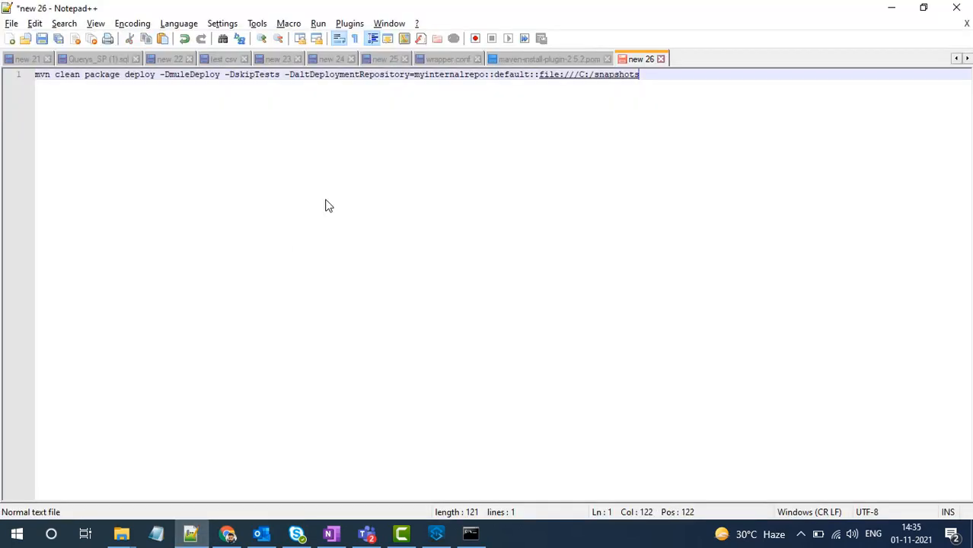
pyautogui.moveTo(40, 74); pyautogui.dragTo(225, 75)
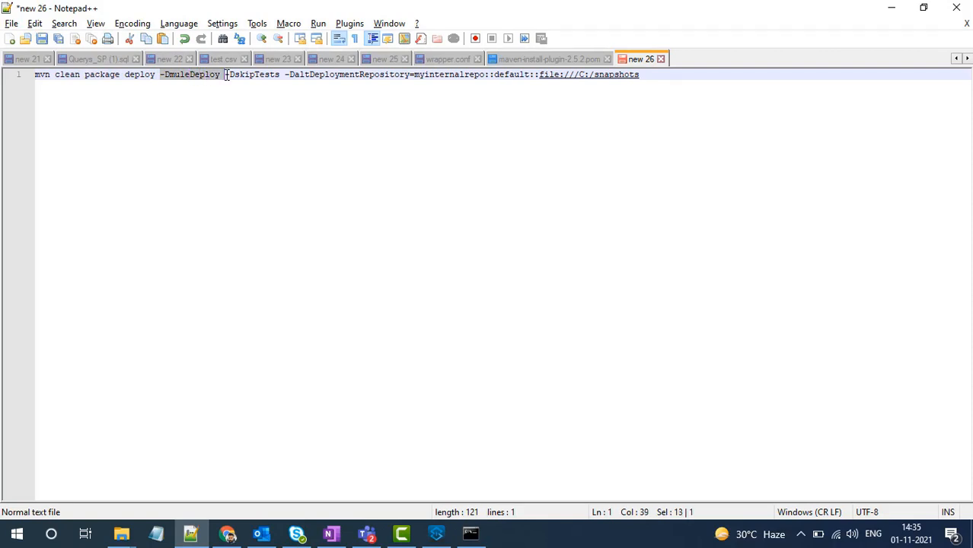
pyautogui.tripleClick(226, 76)
pyautogui.doubleClick(250, 76)
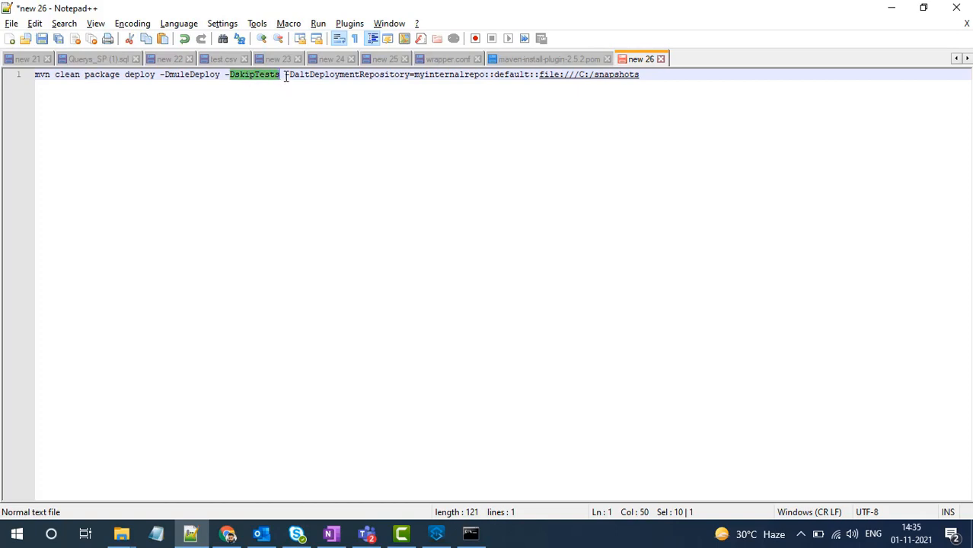
pyautogui.moveTo(286, 76)
pyautogui.mouseDown()
pyautogui.moveTo(354, 76)
pyautogui.moveTo(297, 78)
pyautogui.mouseUp()
pyautogui.doubleClick(350, 77)
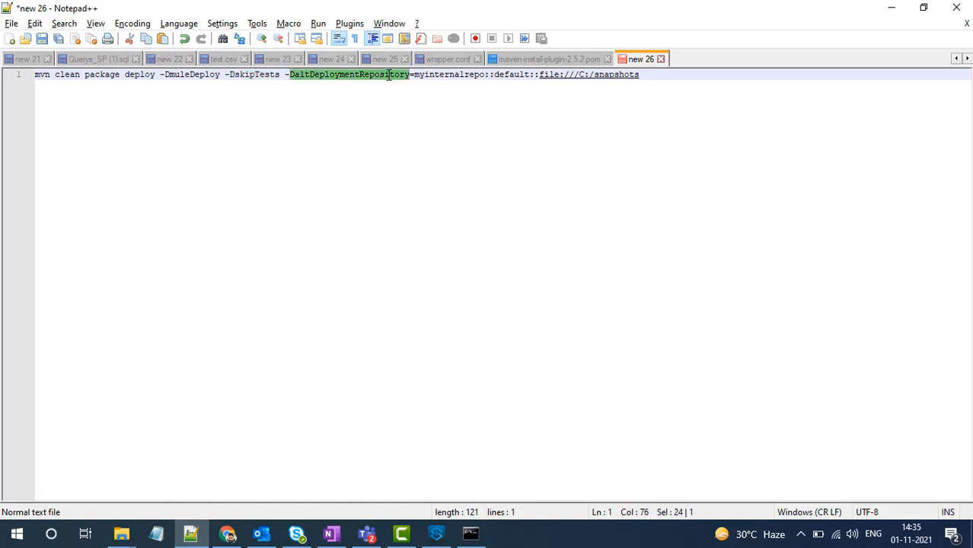
pyautogui.doubleClick(418, 75)
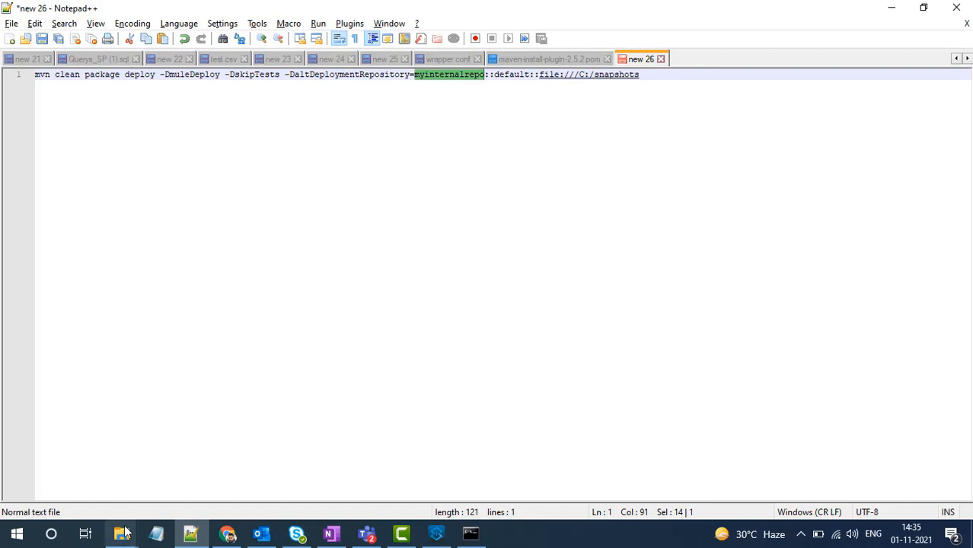
pyautogui.moveTo(121, 533)
pyautogui.click(81, 477)
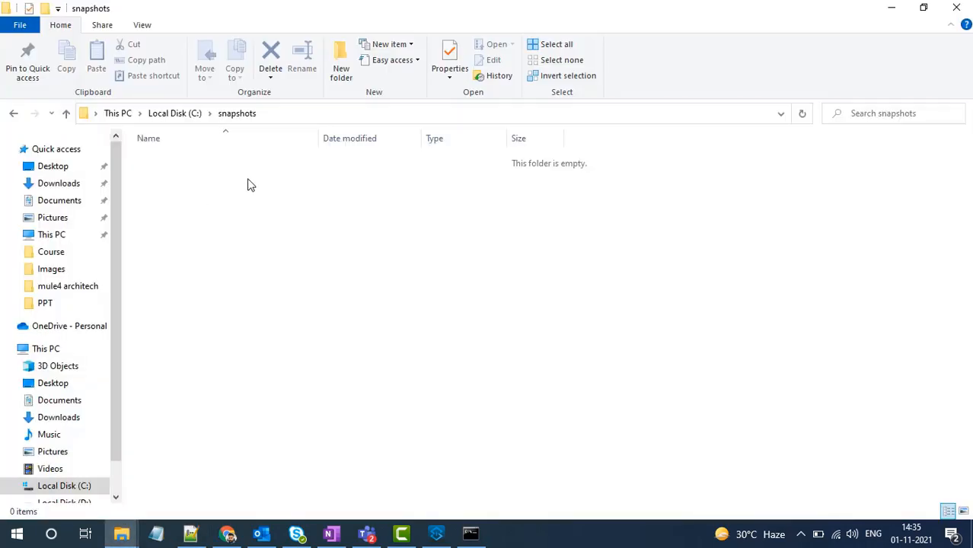
pyautogui.click(302, 118)
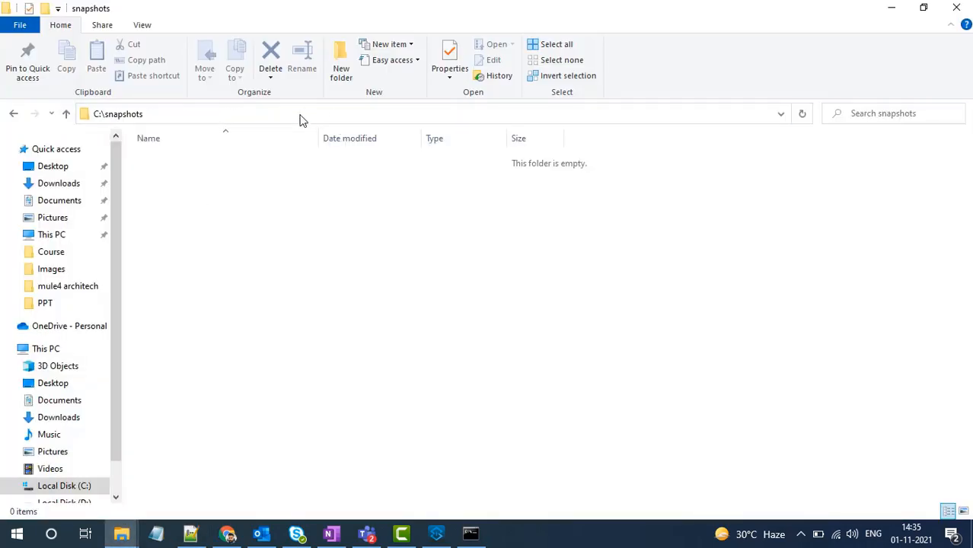
pyautogui.click(284, 242)
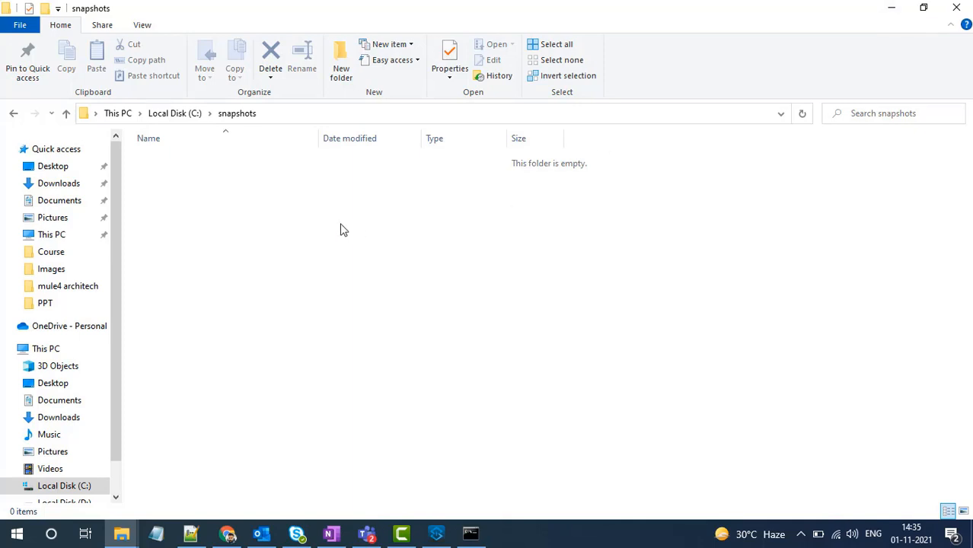
pyautogui.click(888, 13)
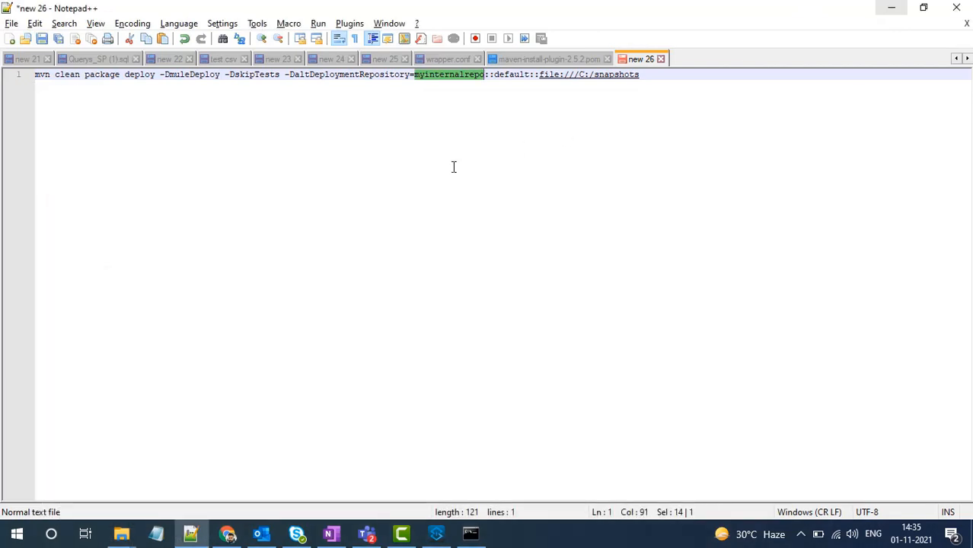
# - Copy the full mvn clean package deploy command from Notepad++ into the Windows batch command of myJenkinsJob in Jenkins, and save the job
pyautogui.press('End')
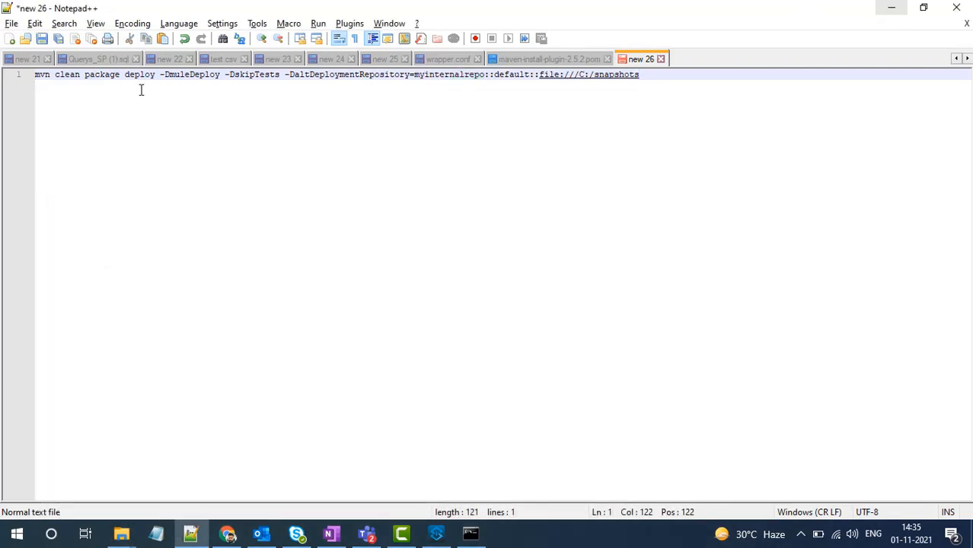
pyautogui.hotkey('shift', 'Home')
pyautogui.hotkey('ctrl', 'c')
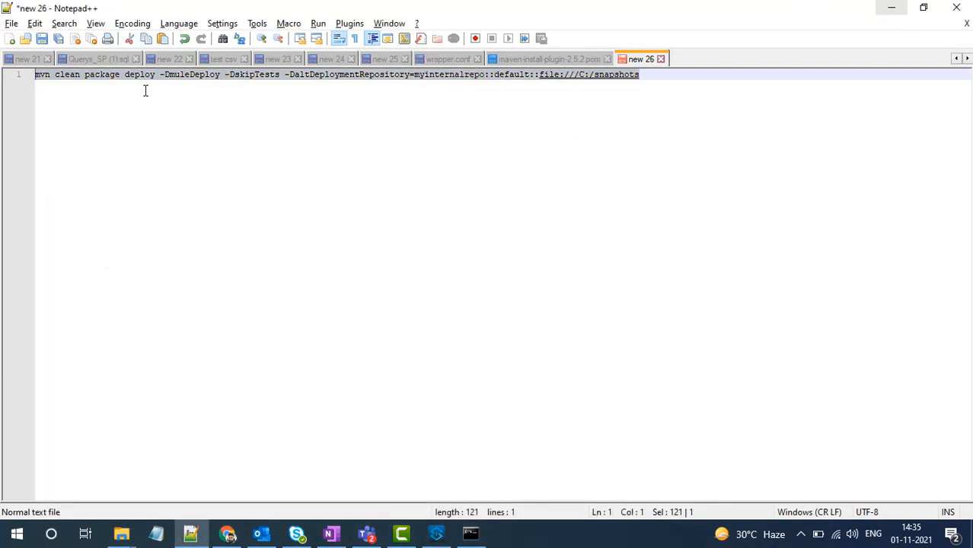
pyautogui.click(237, 536)
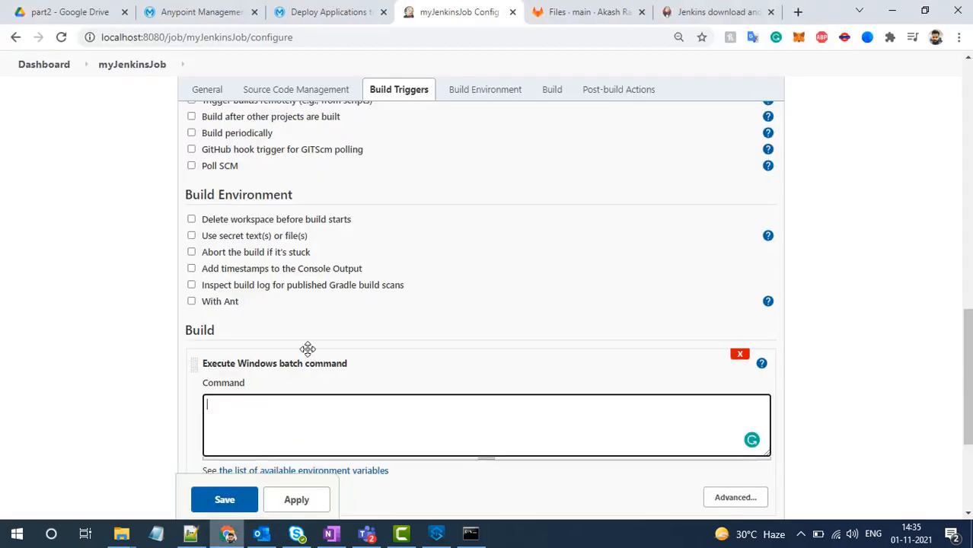
pyautogui.click(287, 413)
pyautogui.hotkey('ctrl', 'v')
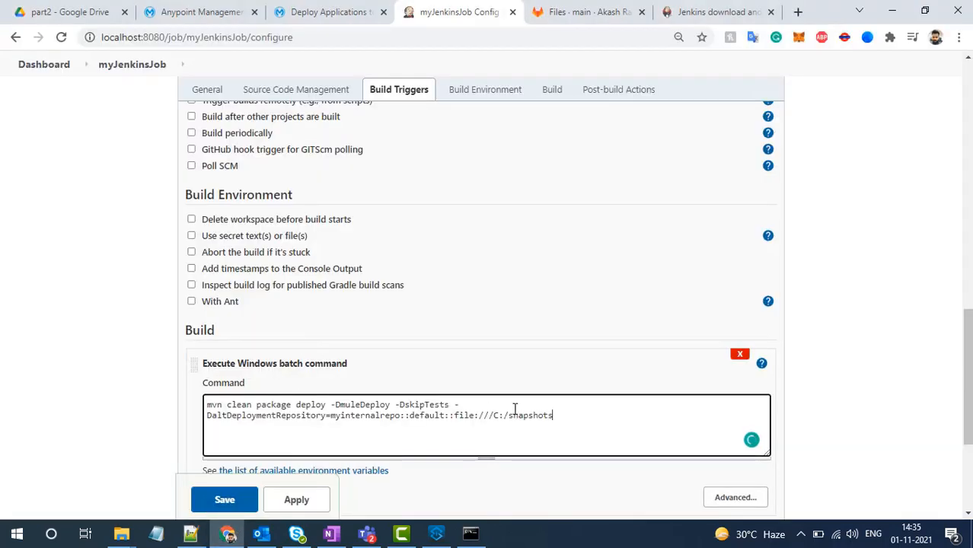
pyautogui.scroll(-2, 515, 415)
pyautogui.scroll(-2, 516, 415)
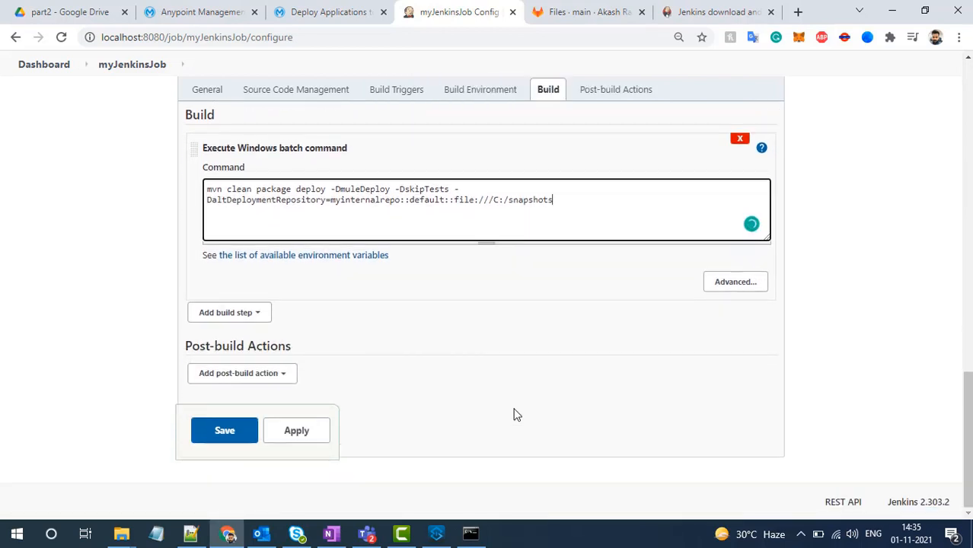
pyautogui.click(217, 445)
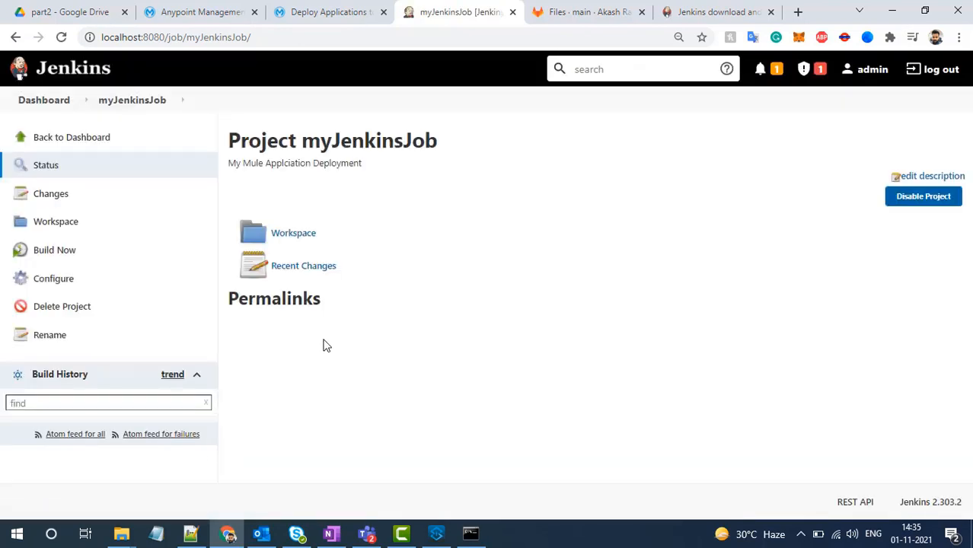
# - Run a build of myJenkinsJob and open the console output of build #1
pyautogui.moveTo(301, 140)
pyautogui.mouseDown()
pyautogui.moveTo(440, 142)
pyautogui.moveTo(303, 143)
pyautogui.mouseUp()
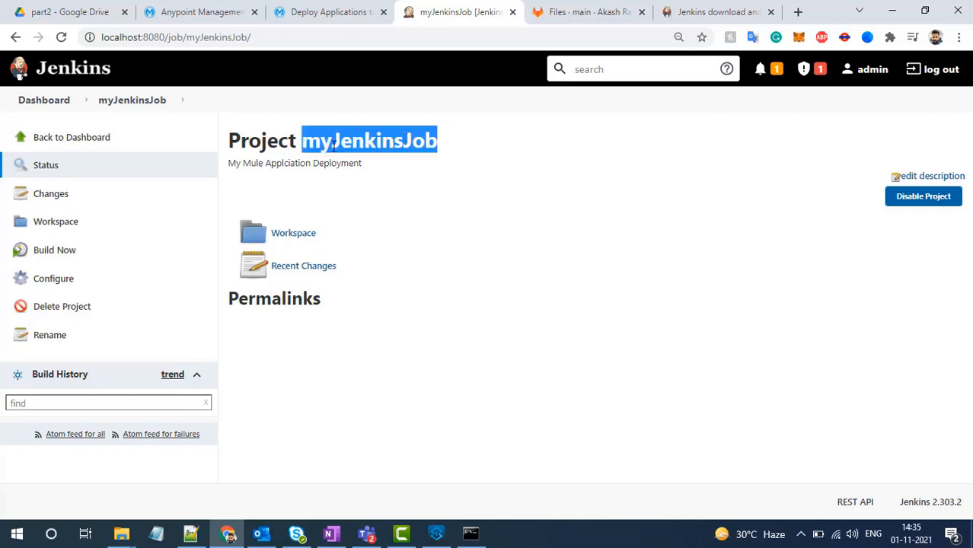
pyautogui.click(56, 256)
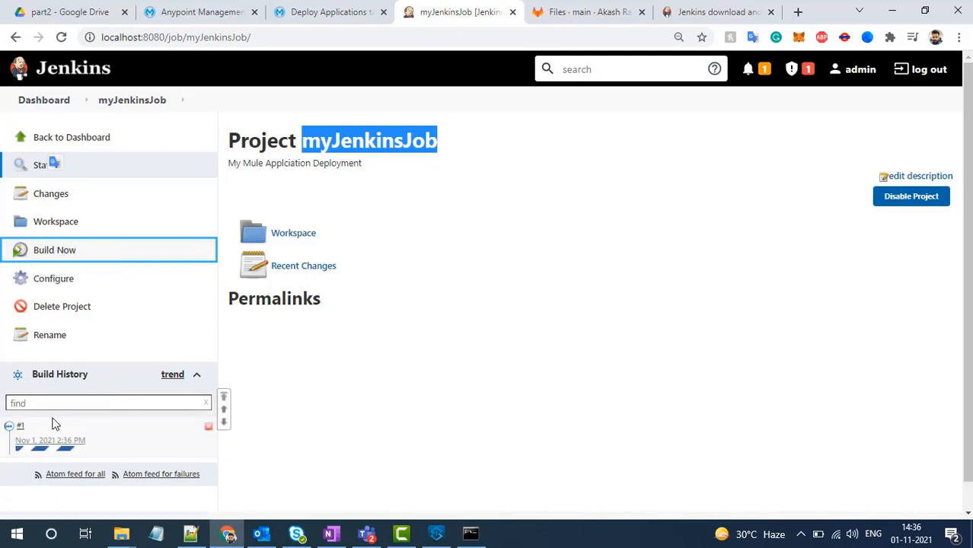
pyautogui.click(23, 428)
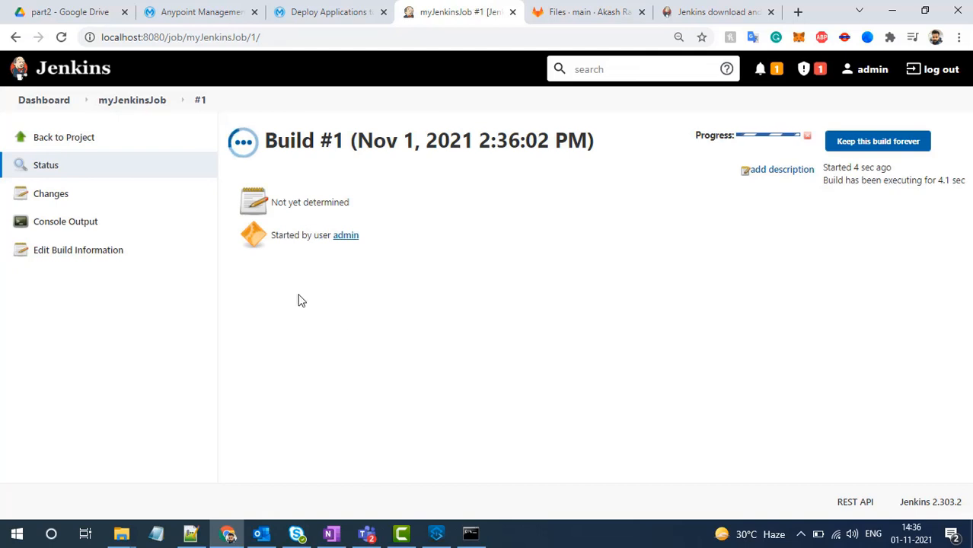
pyautogui.click(79, 225)
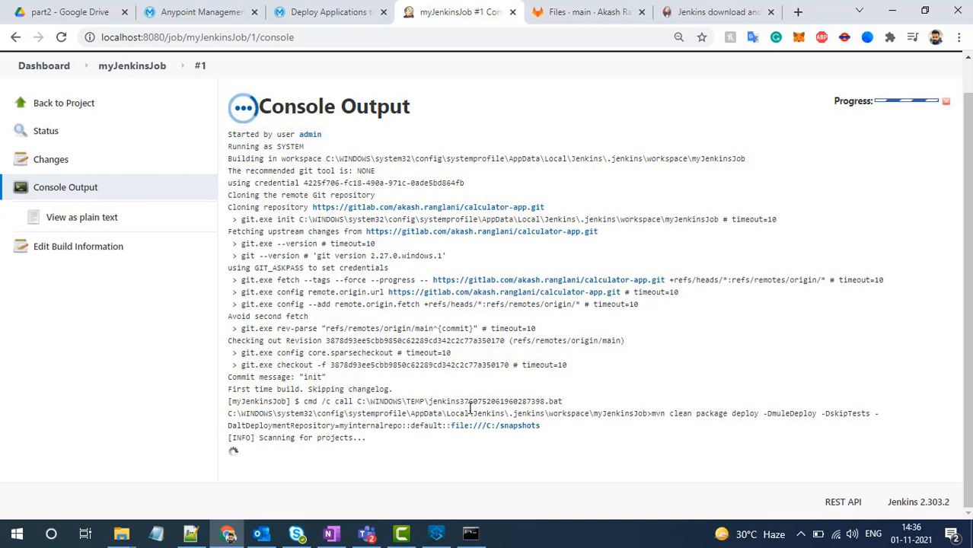
# - Examine the console output of build #1 for the snapshots folder path and the deployment stages of my-calculator-jenkins-app
pyautogui.moveTo(543, 426); pyautogui.dragTo(450, 425)
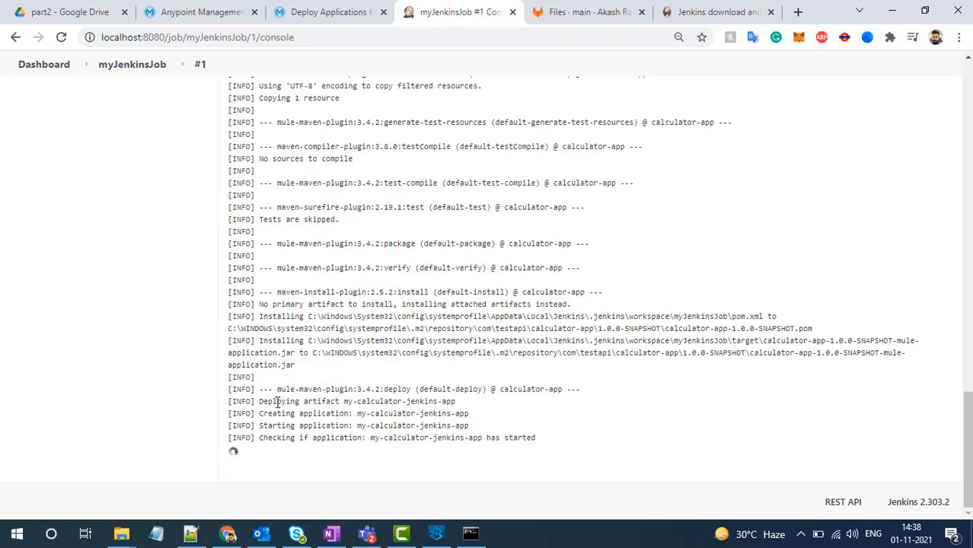
pyautogui.scroll(3, 371, 333)
pyautogui.scroll(-3, 376, 331)
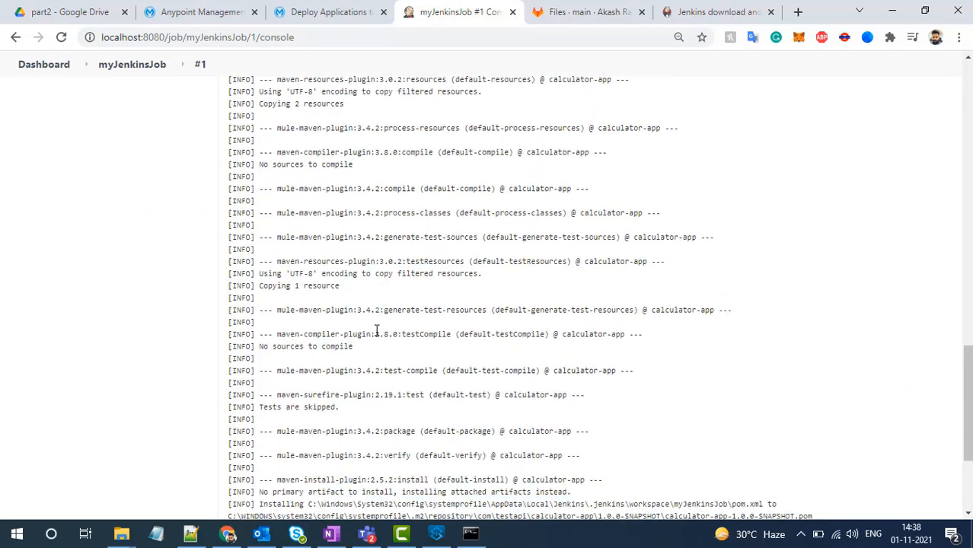
pyautogui.moveTo(277, 423); pyautogui.dragTo(422, 449)
pyautogui.moveTo(352, 448); pyautogui.dragTo(478, 456)
pyautogui.moveTo(371, 460); pyautogui.dragTo(484, 461)
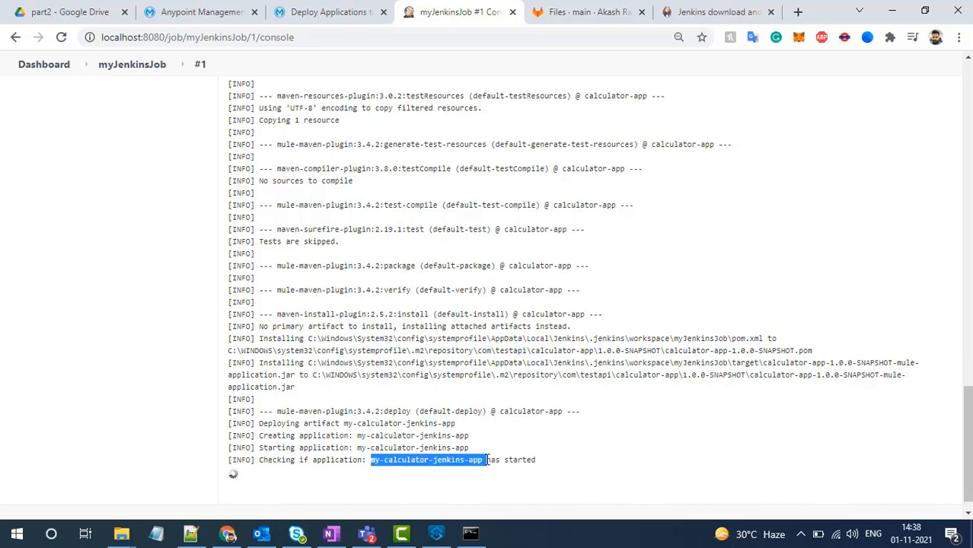
# - Inspect the details of my-calculator-jenkins-app in Anypoint Runtime Manager, including its application file, and open its logs
pyautogui.click(232, 14)
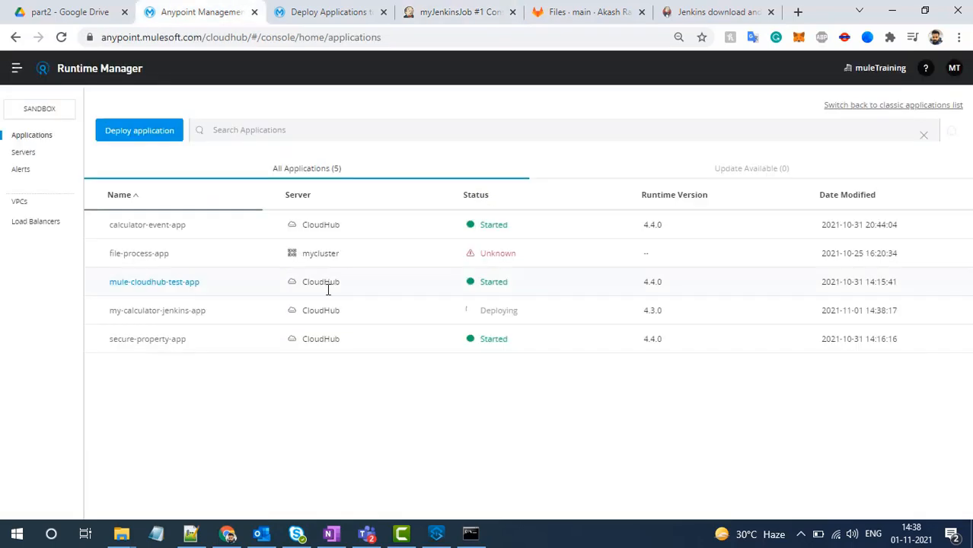
pyautogui.click(272, 312)
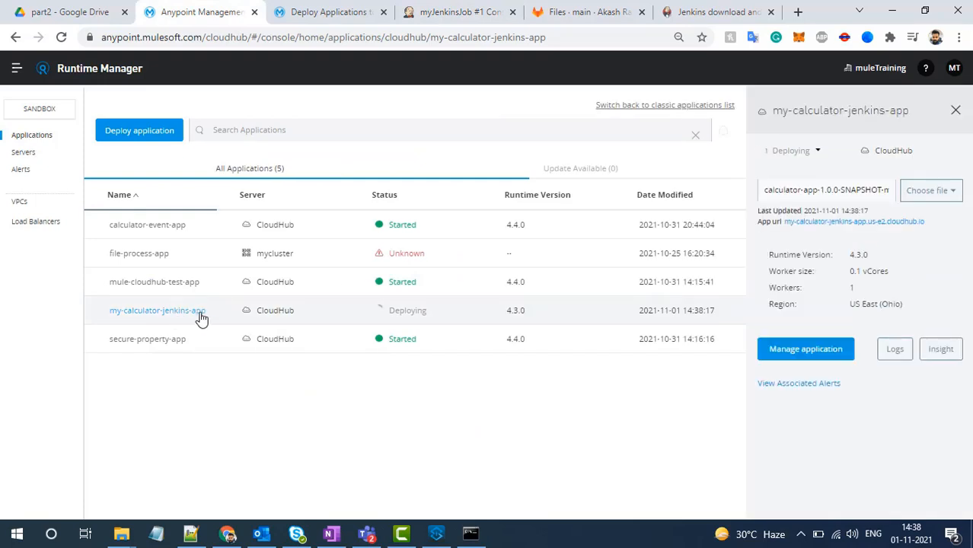
pyautogui.moveTo(822, 188); pyautogui.dragTo(902, 194)
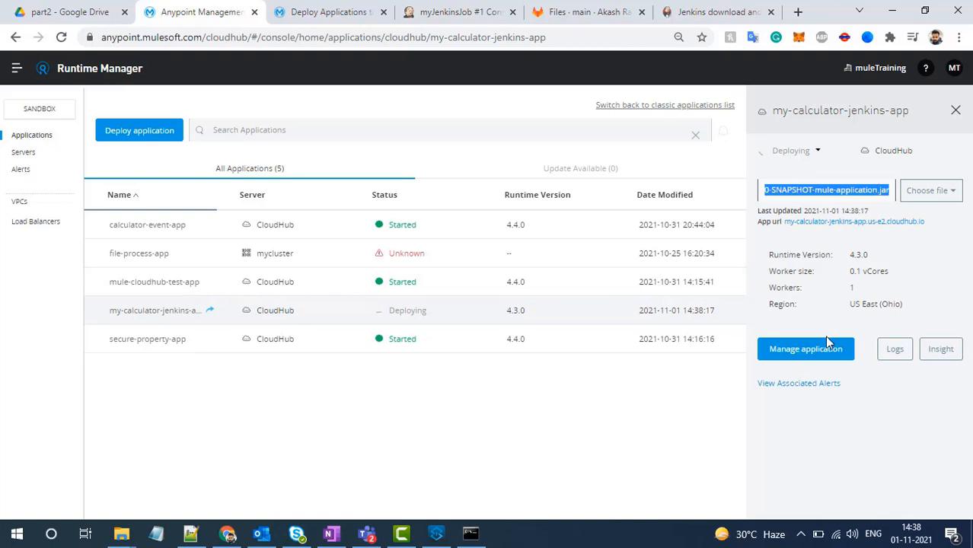
pyautogui.click(883, 352)
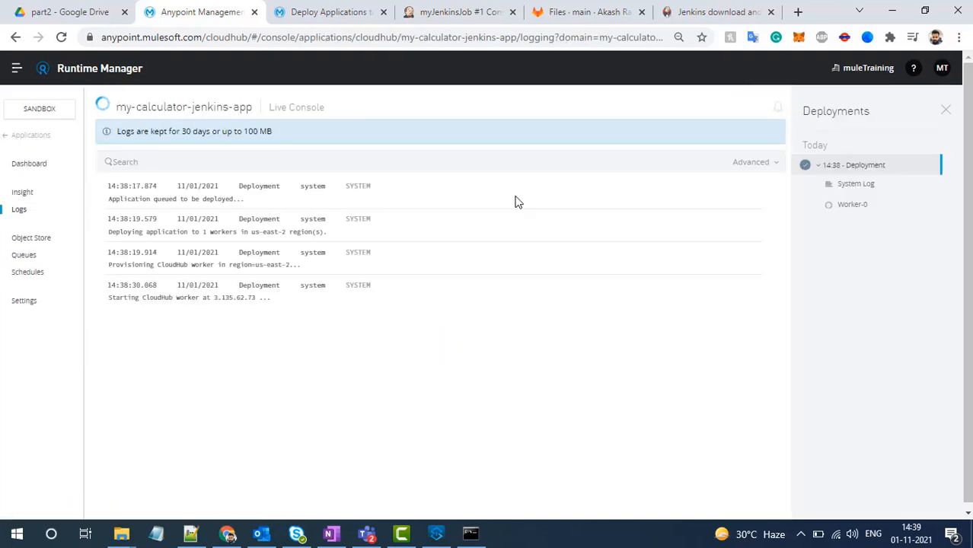
# - Check the build result and finish time in the Jenkins console output, and the status of my-calculator-jenkins-app in Runtime Manager
pyautogui.click(456, 17)
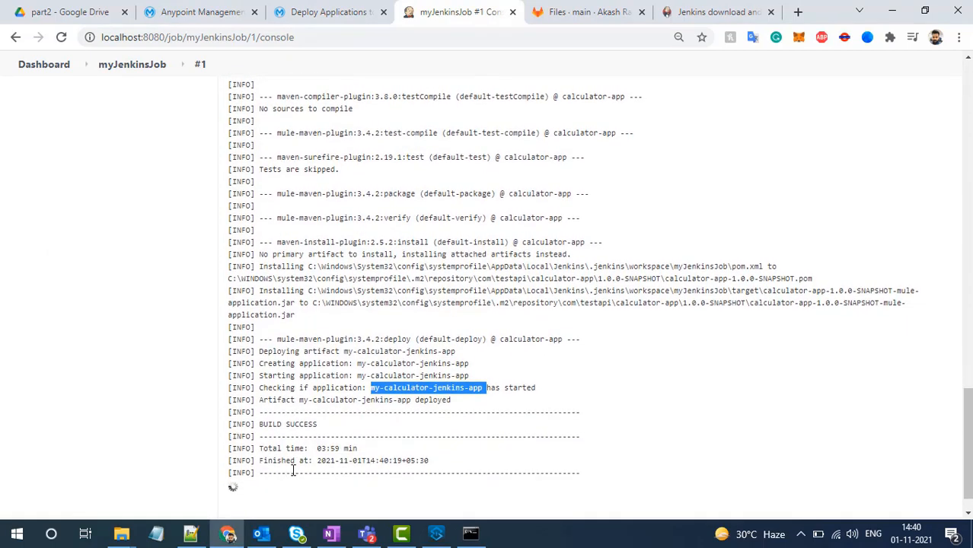
pyautogui.moveTo(259, 424); pyautogui.dragTo(426, 461)
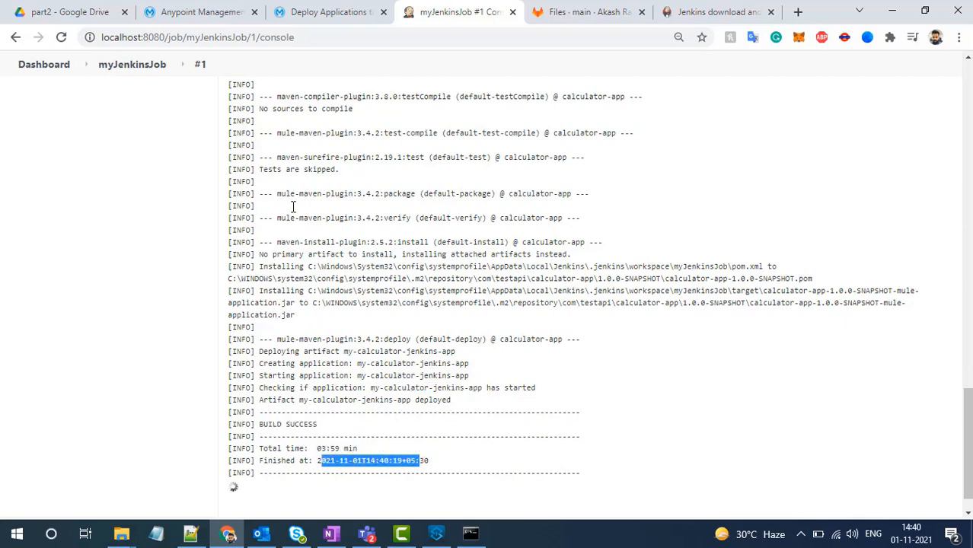
pyautogui.click(226, 6)
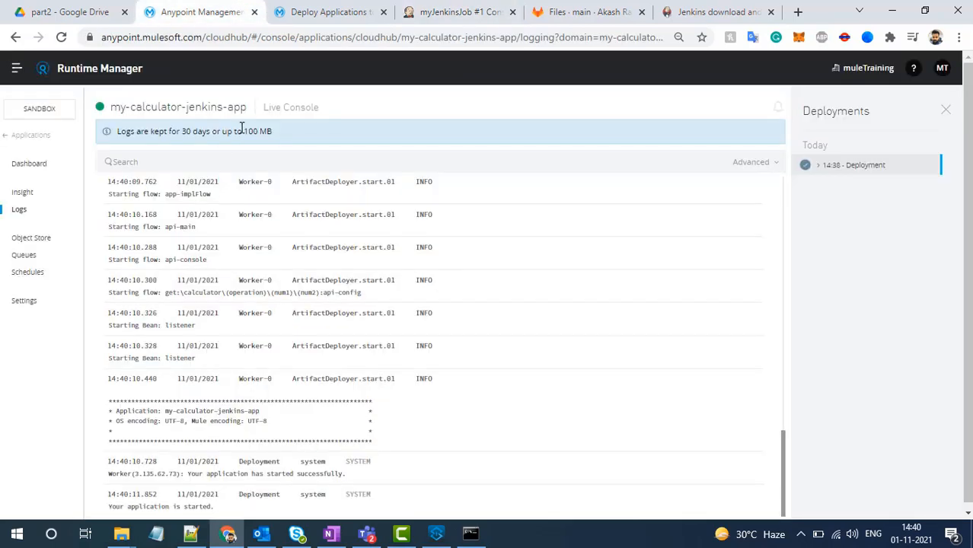
pyautogui.moveTo(246, 113); pyautogui.dragTo(104, 100)
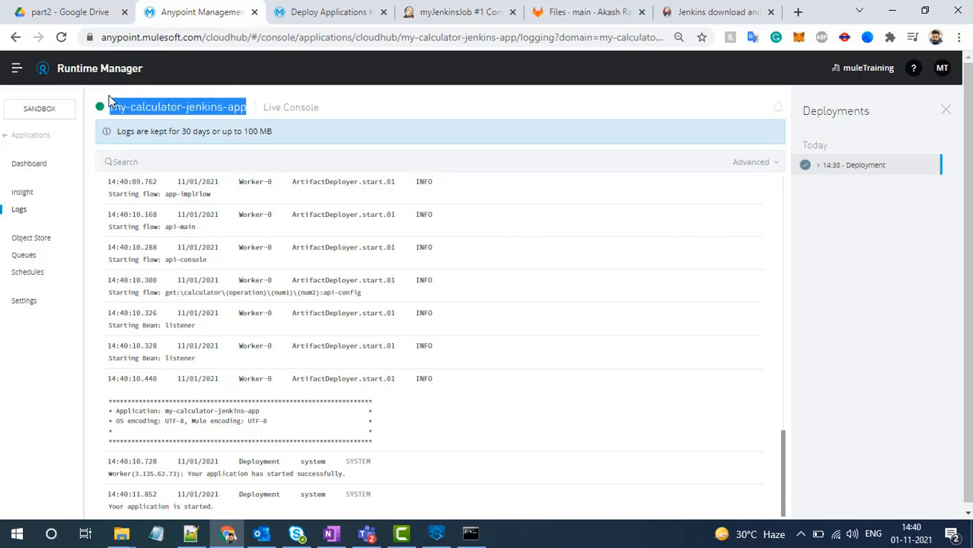
# - Review the calculator-app repository's main branch in GitLab alongside the Jenkins console output of build #1
pyautogui.click(430, 11)
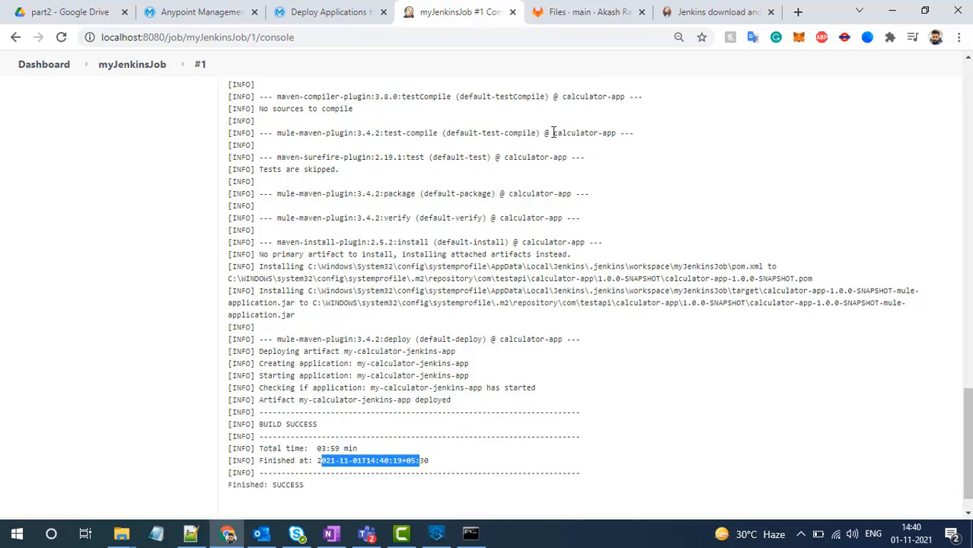
pyautogui.click(623, 13)
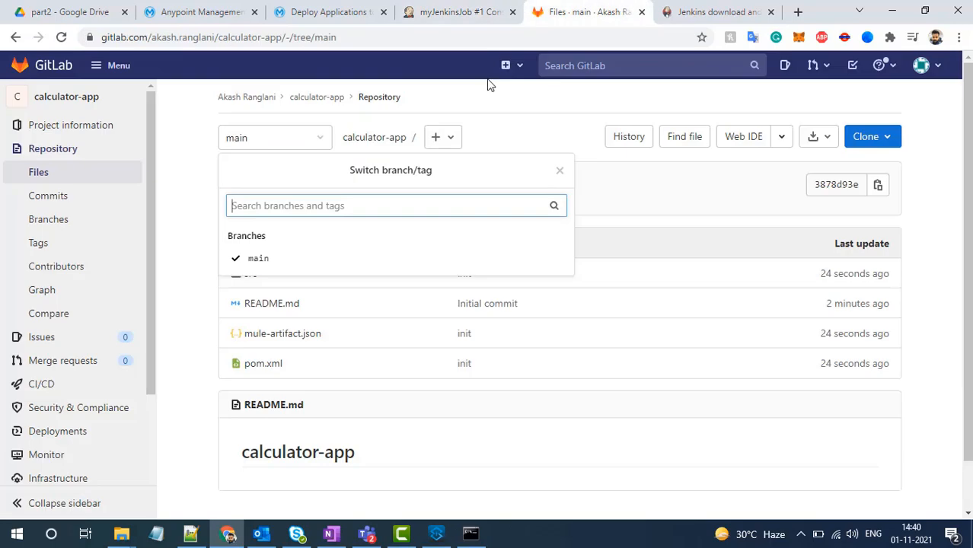
pyautogui.click(465, 9)
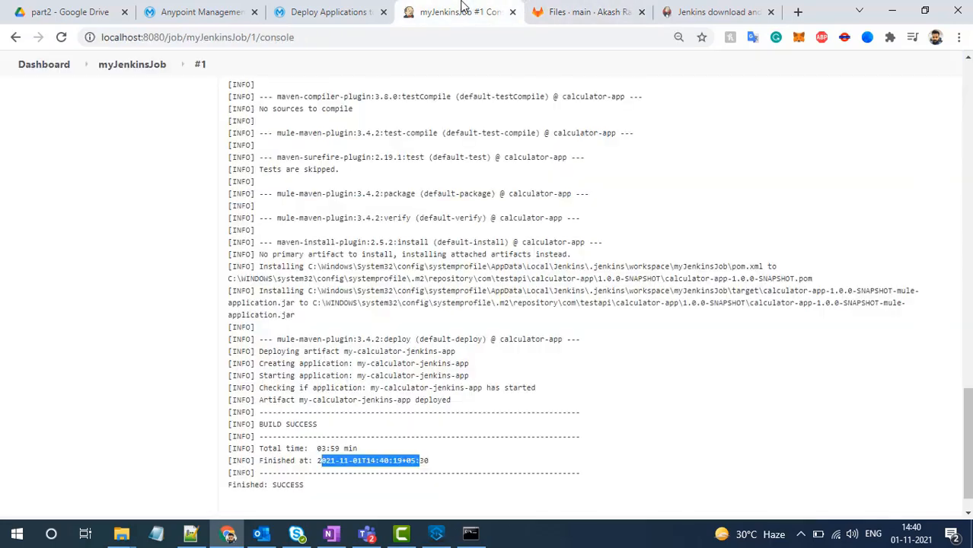
pyautogui.click(571, 8)
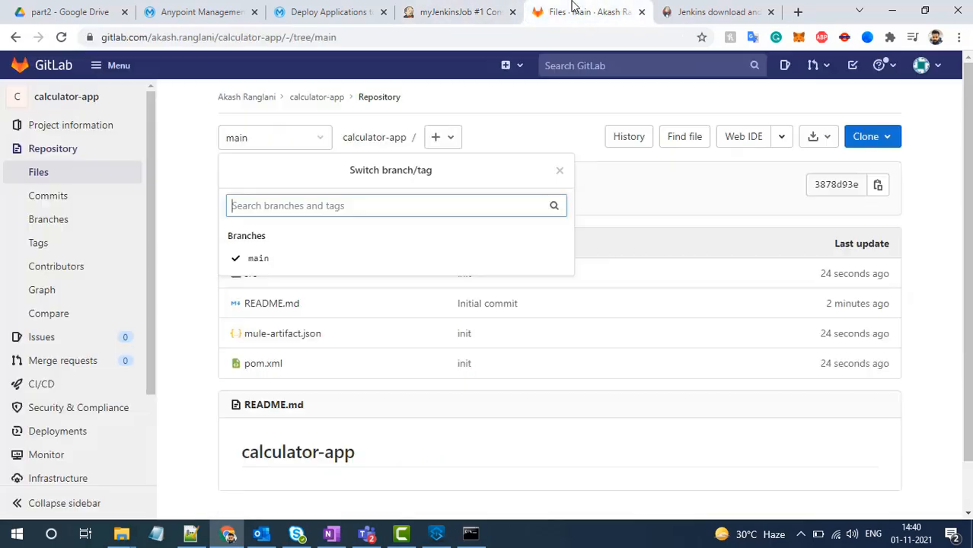
pyautogui.click(621, 215)
pyautogui.click(465, 9)
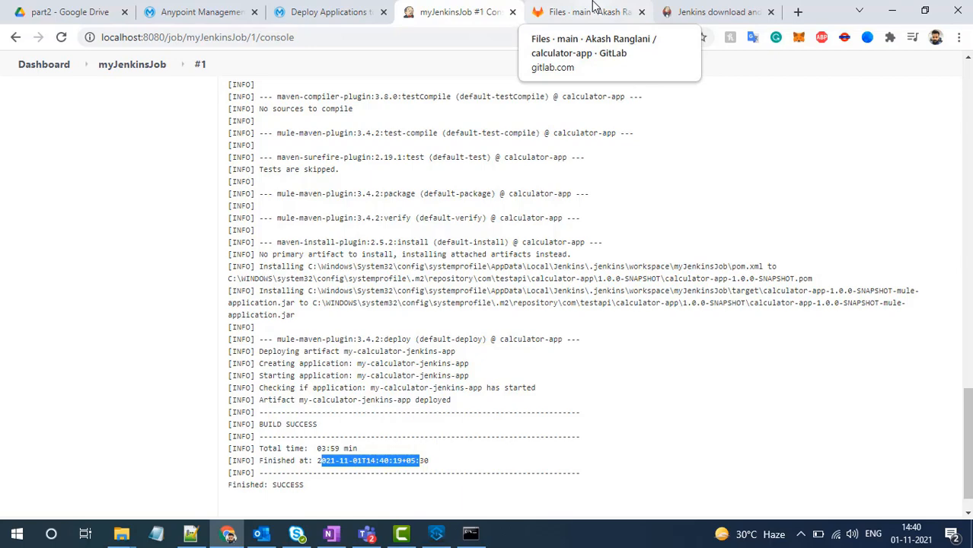
pyautogui.click(593, 10)
# - Review the beginning of the Jenkins console output, the MuleSoft guide on deploying to CloudHub, and the app's logs in Runtime Manager
pyautogui.click(442, 9)
pyautogui.scroll(15, 441, 130)
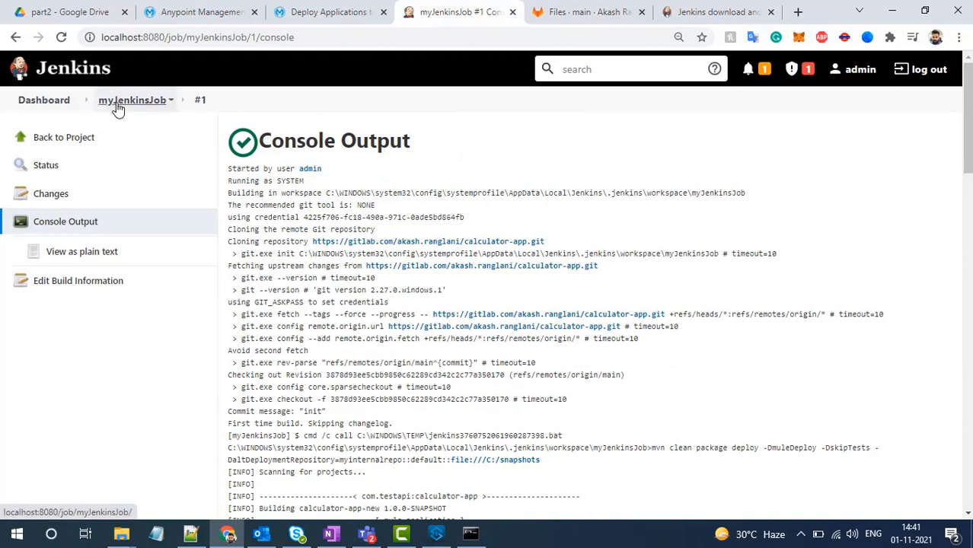
pyautogui.moveTo(417, 144); pyautogui.dragTo(261, 142)
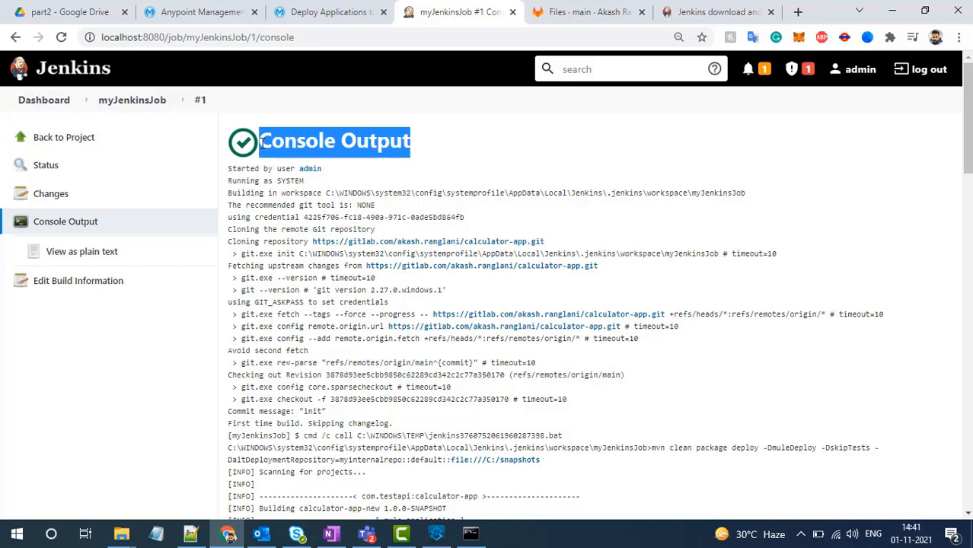
pyautogui.click(338, 14)
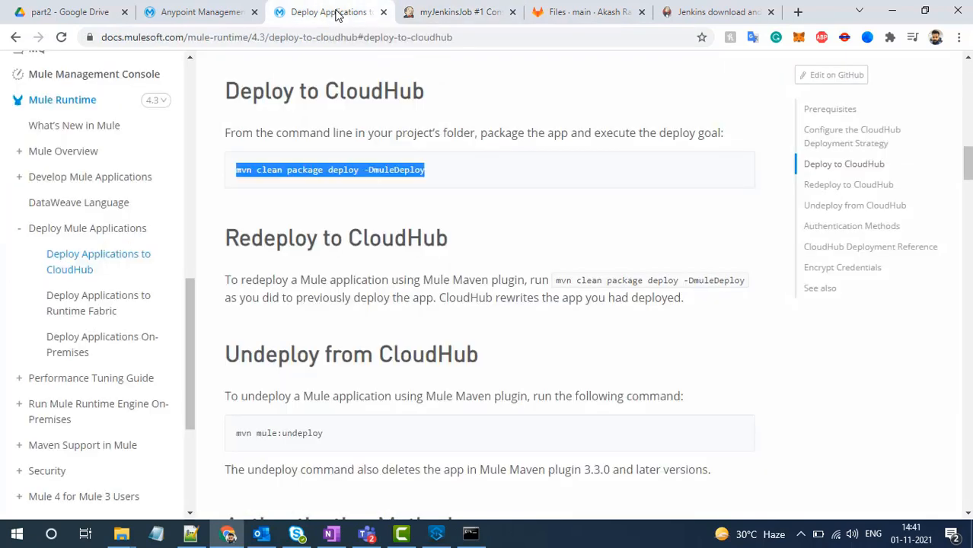
pyautogui.click(229, 12)
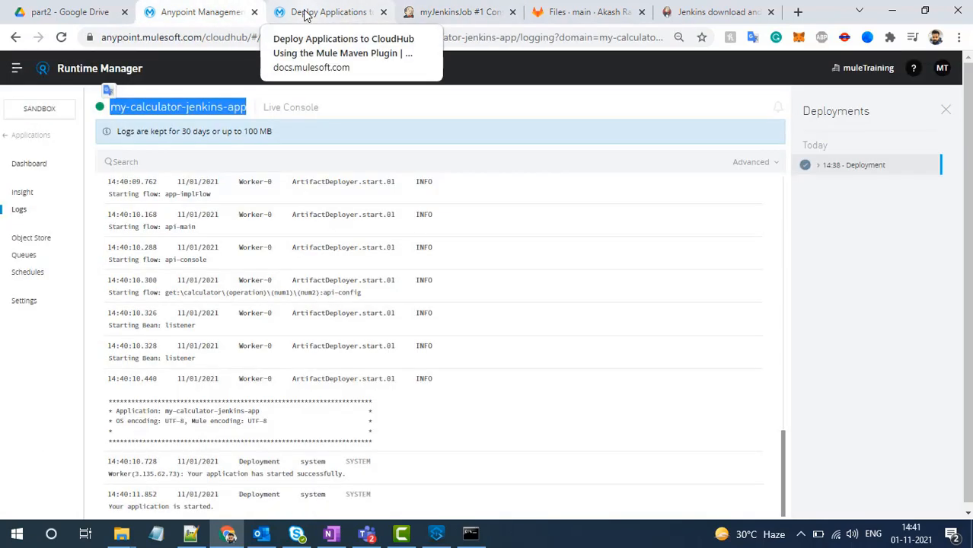